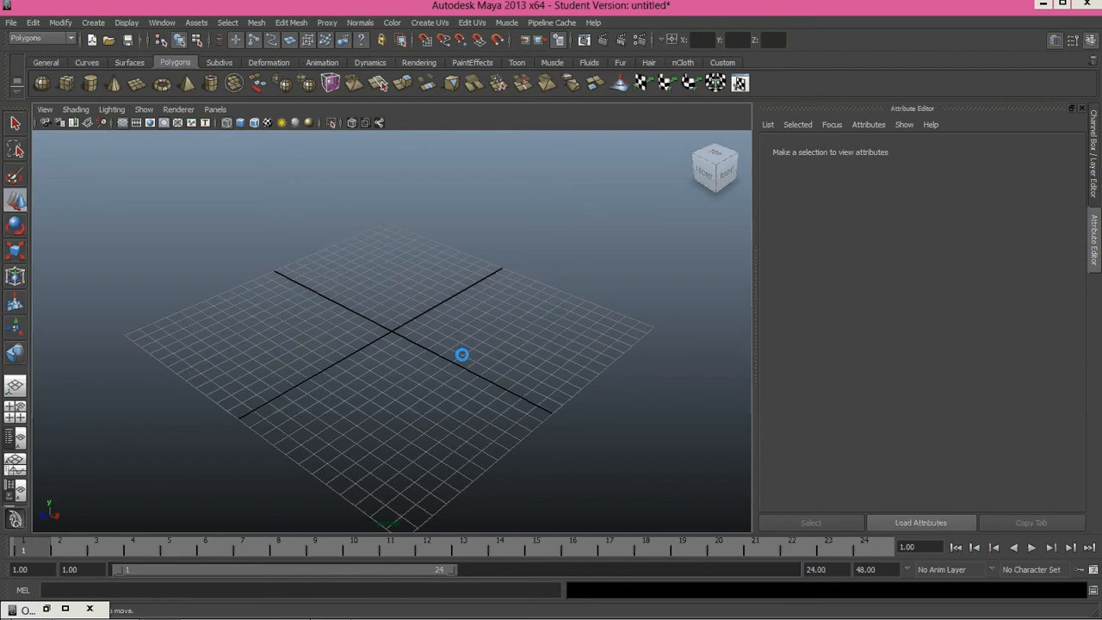
Step: Create a polygon plane at the grid's origin and scale it up uniformly
left_click(138, 83)
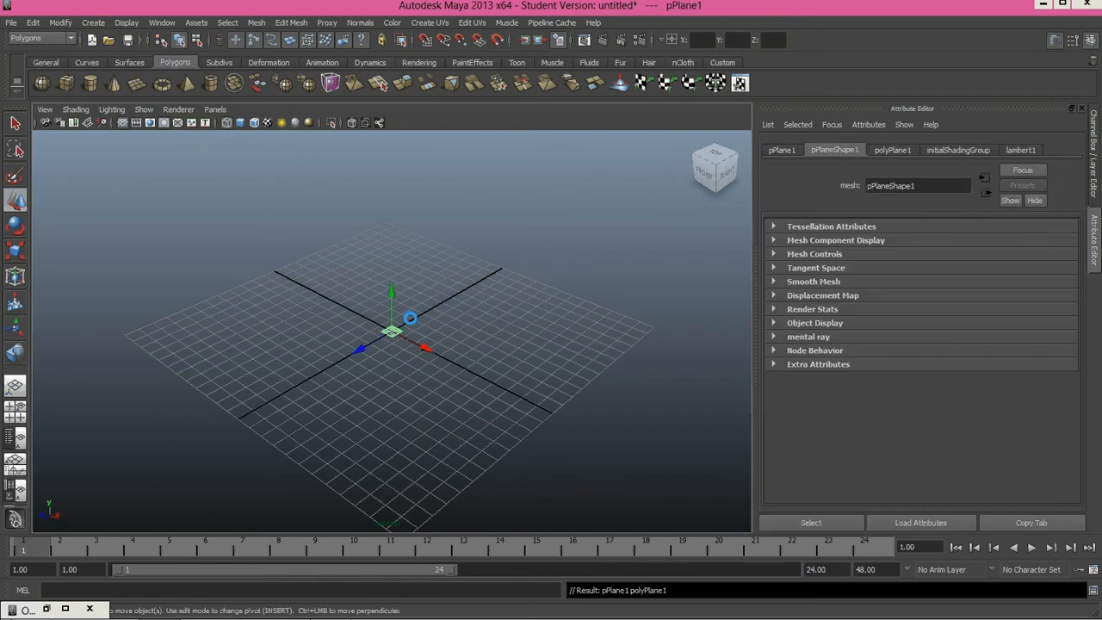
key("r")
scroll(410, 317, "up", 2)
left_click_drag(392, 331, 484, 336)
left_click(511, 298)
left_click(460, 332)
left_click_drag(511, 298, 491, 285, "alt")
left_click(497, 286)
left_click(414, 351)
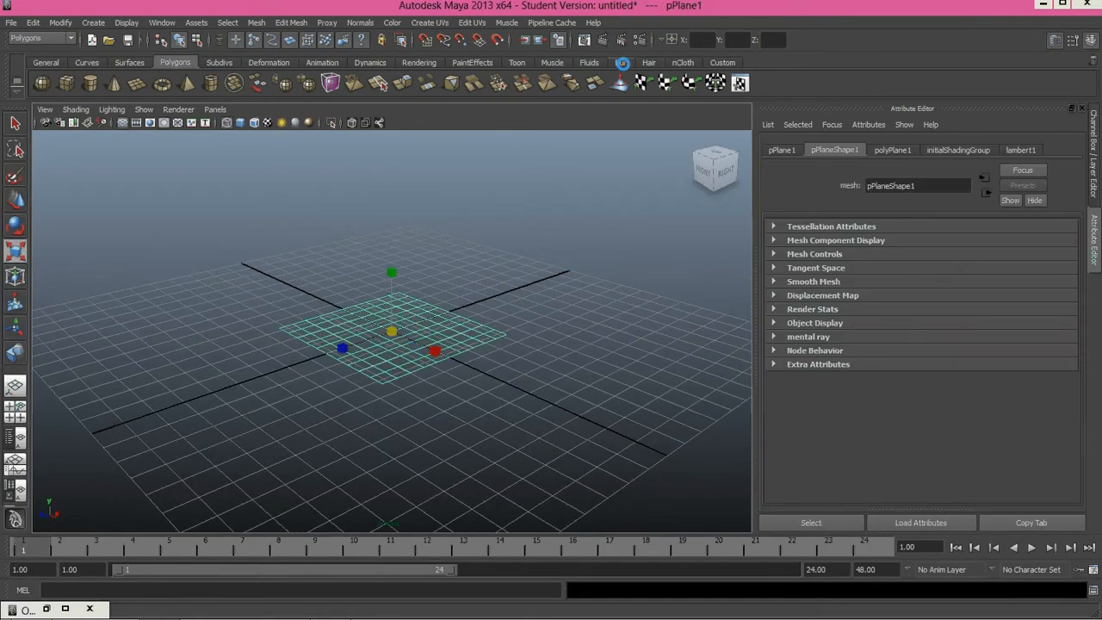
Step: Switch to the Dynamics menu set and the Hair tools, and open the Create Hair options for the plane
left_click(648, 62)
left_click(43, 38)
left_click(35, 76)
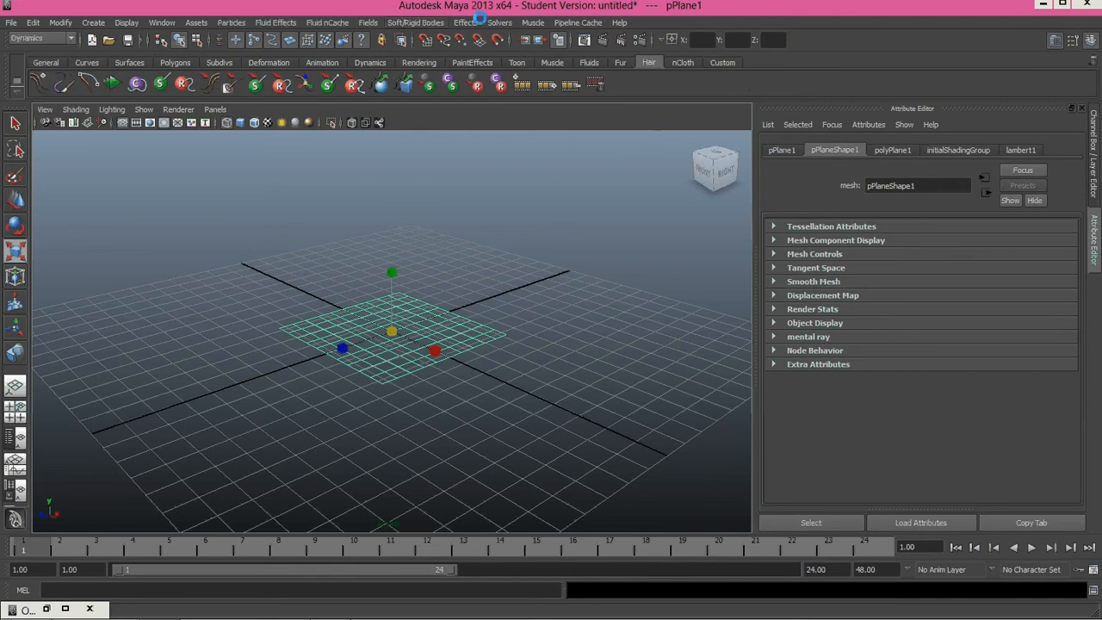
left_click_drag(491, 180, 457, 233, "alt")
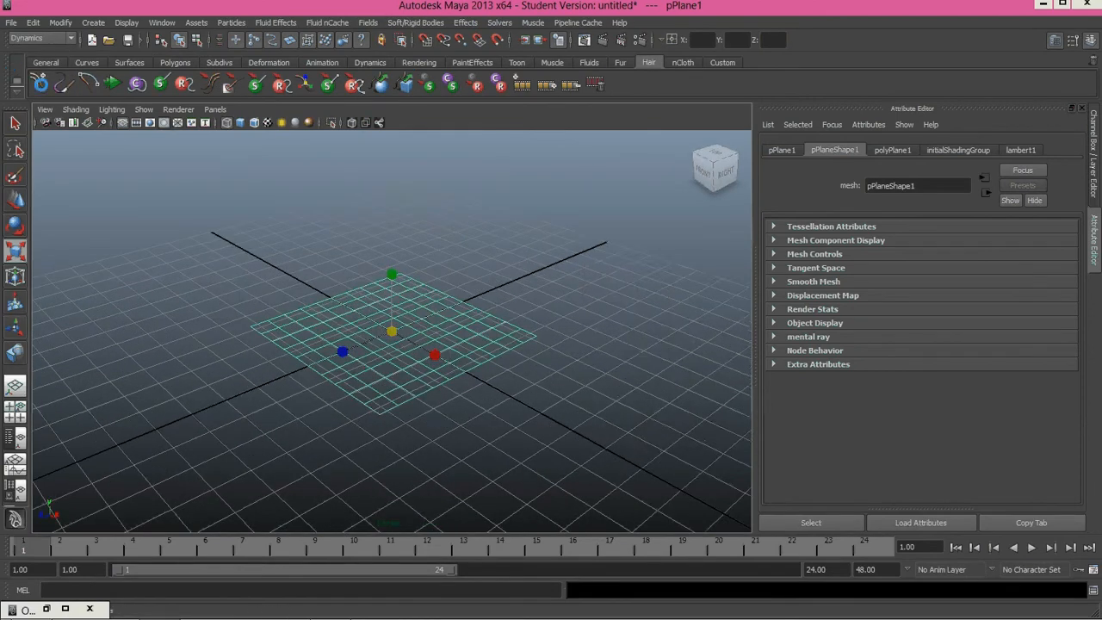
double_click(38, 83)
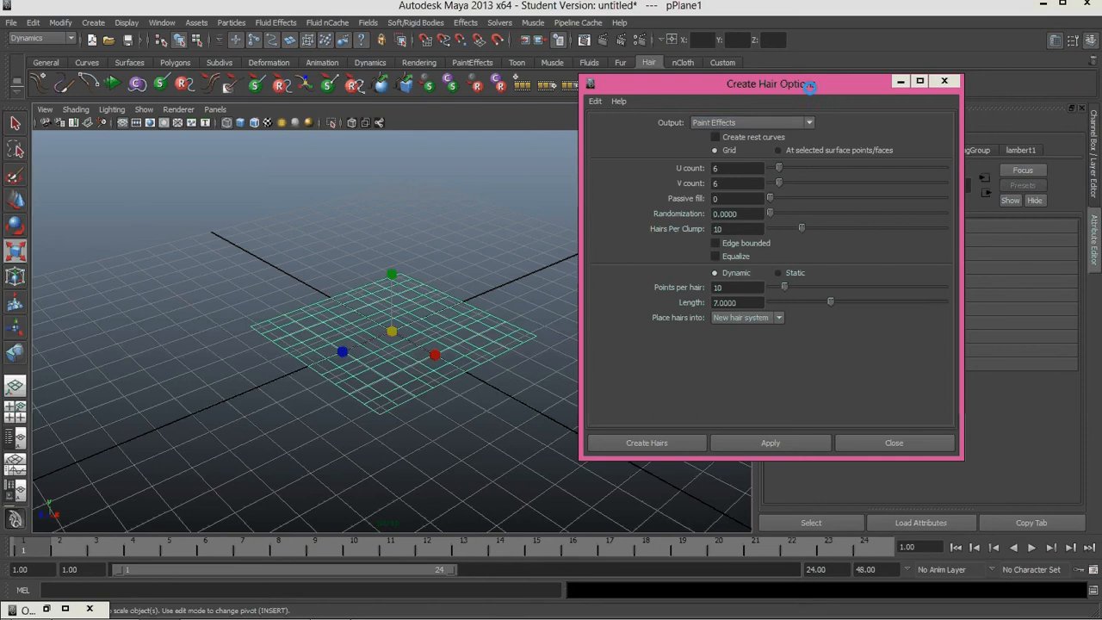
left_click_drag(809, 84, 829, 80)
right_click_drag(421, 256, 453, 255, "alt")
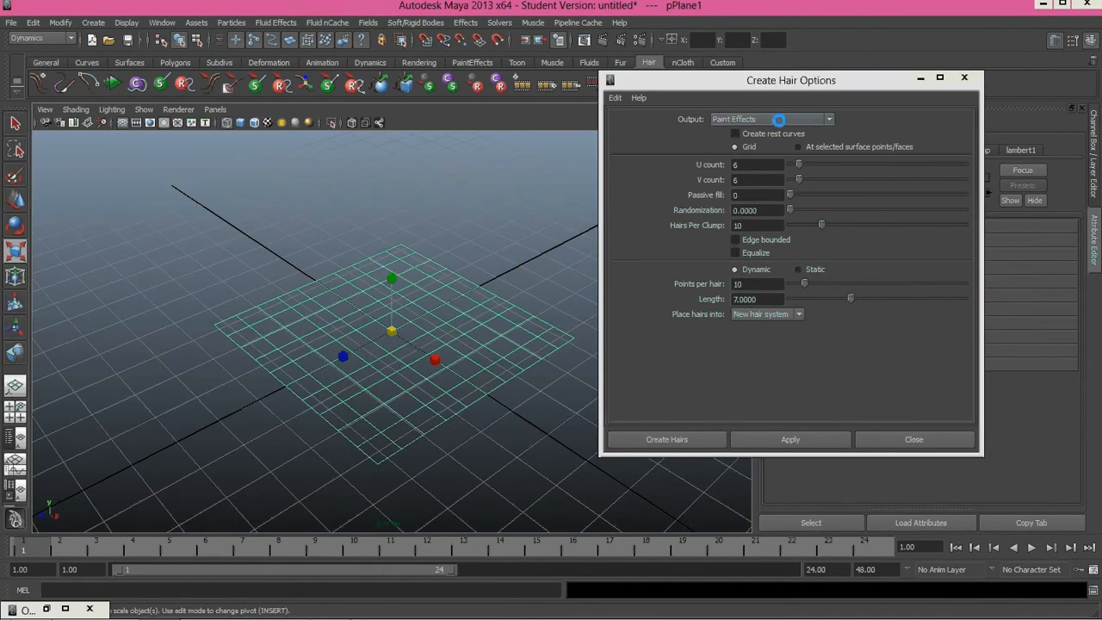
left_click(748, 164)
left_click(757, 180)
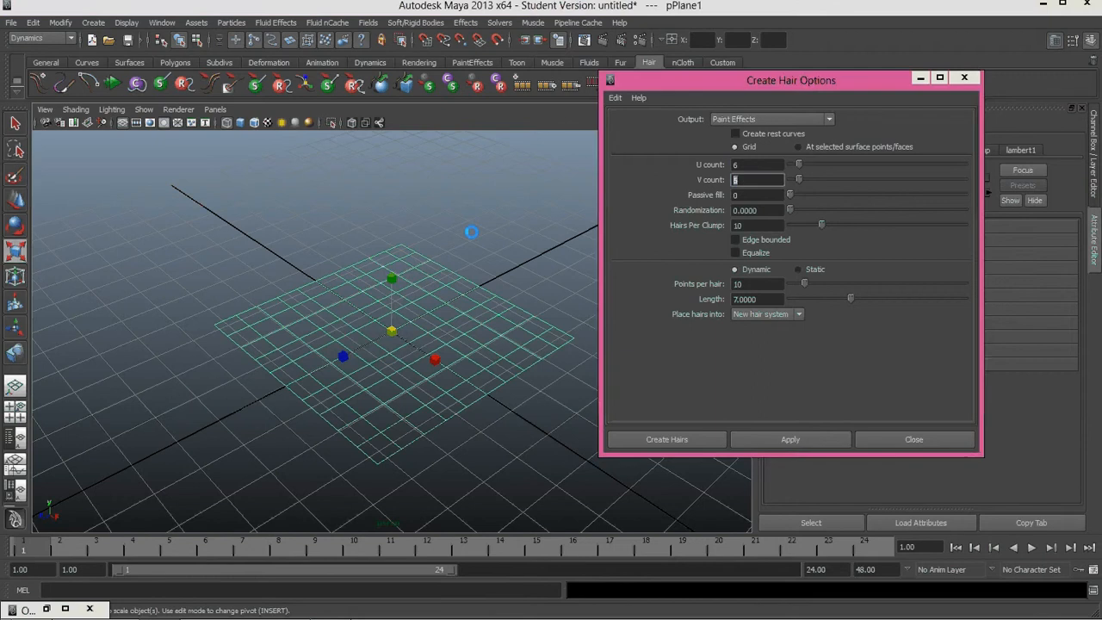
left_click_drag(467, 233, 349, 354, "alt")
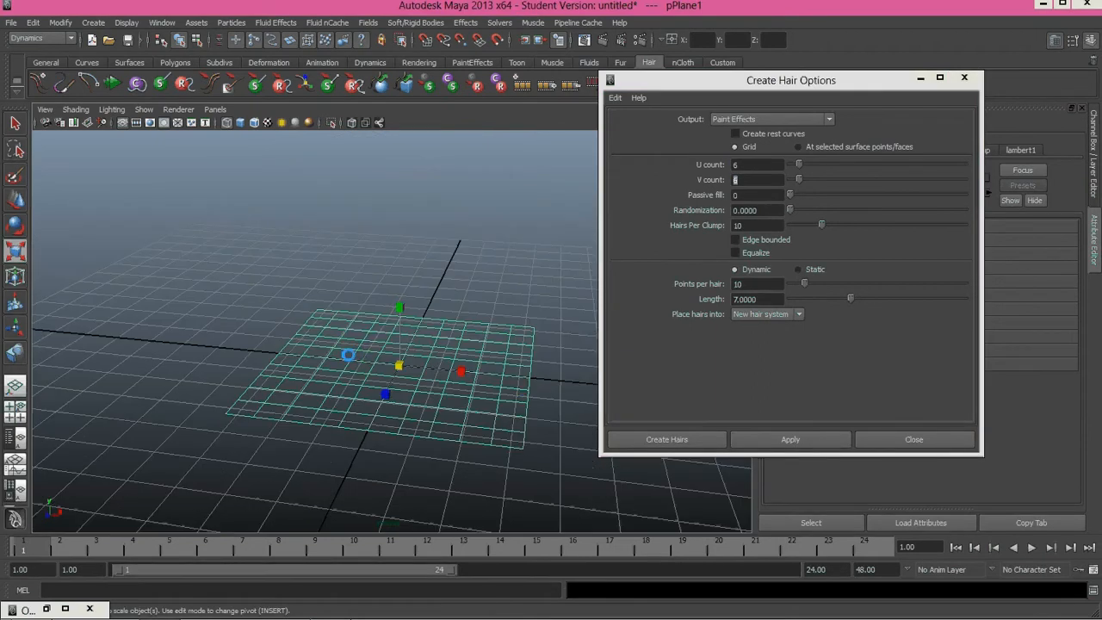
left_click_drag(522, 398, 470, 405, "alt")
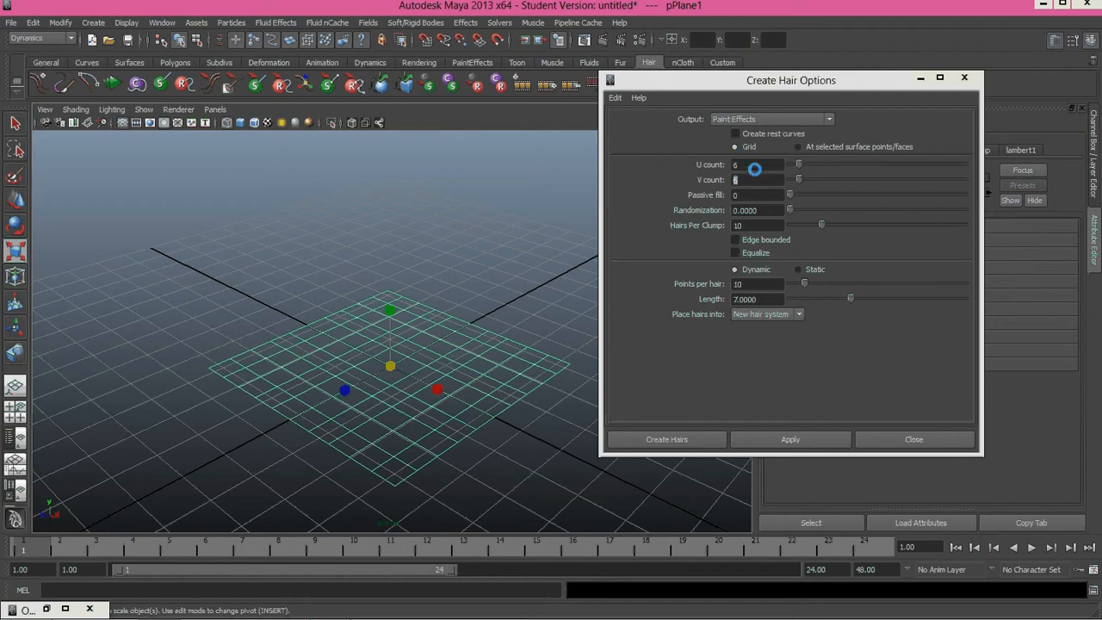
left_click(758, 300)
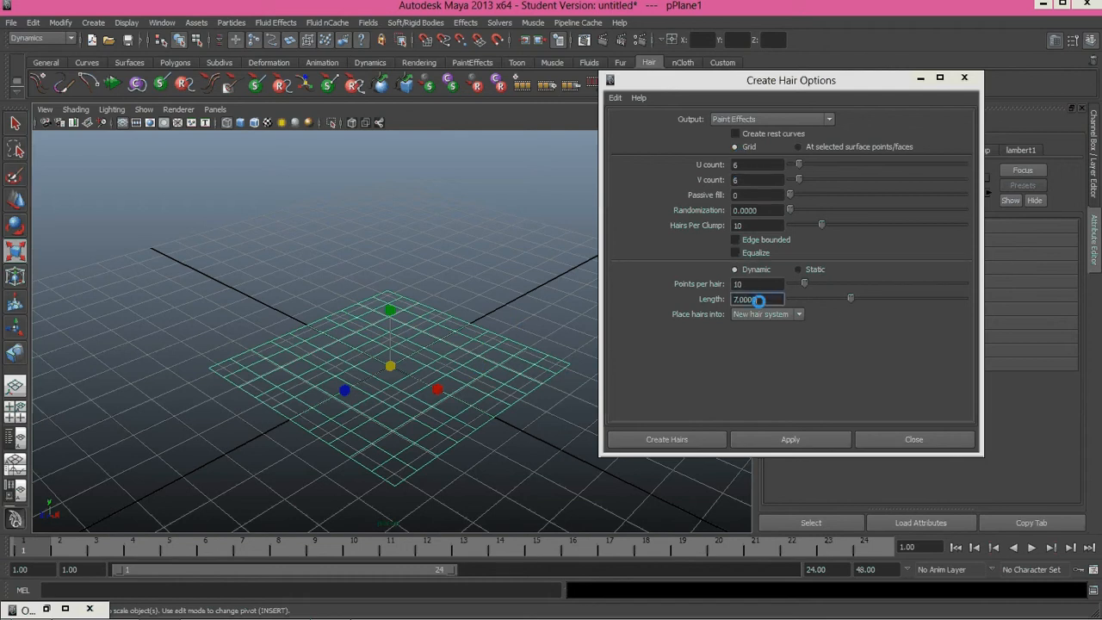
left_click_drag(758, 300, 479, 308)
key("8")
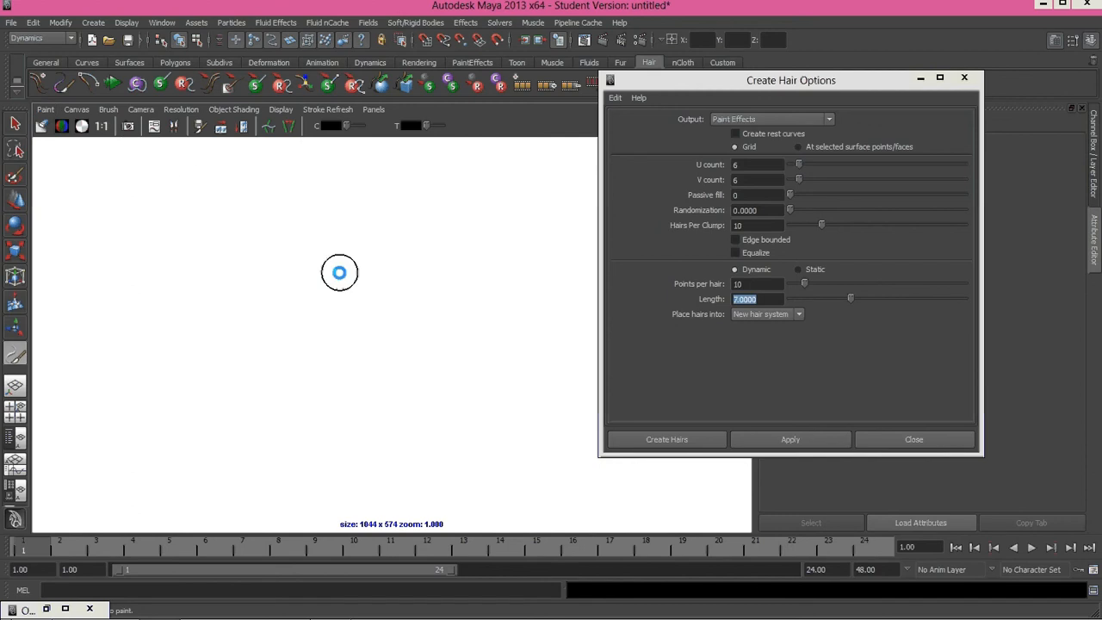
key("8")
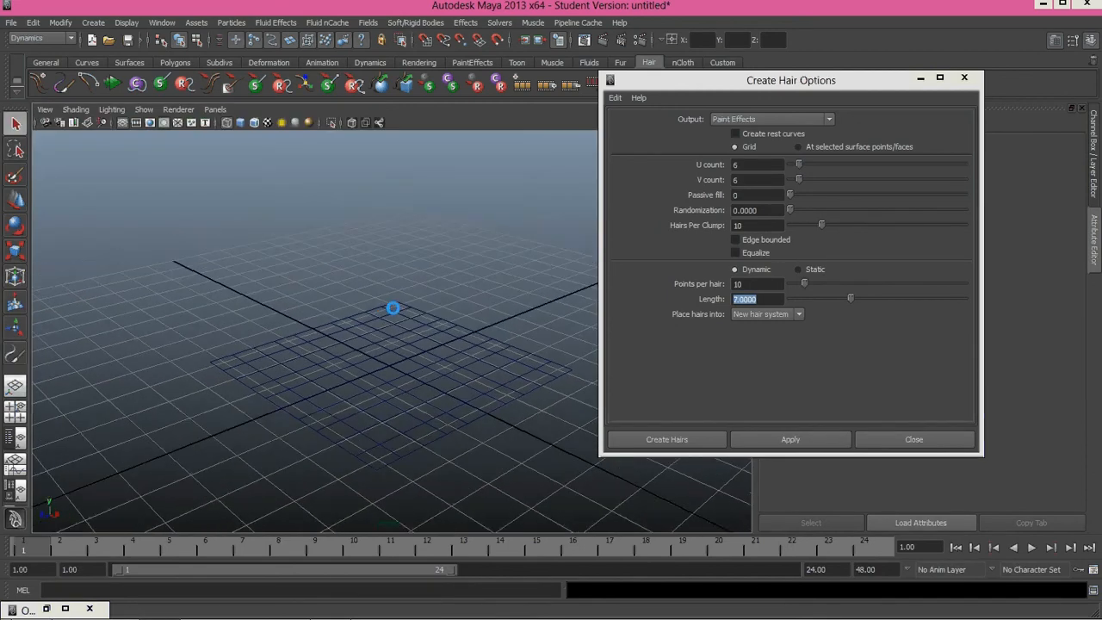
middle_click_drag(393, 308, 396, 275, "alt")
Step: Set the hair Length to 8 in the Create Hair options
left_click_drag(761, 302, 684, 316)
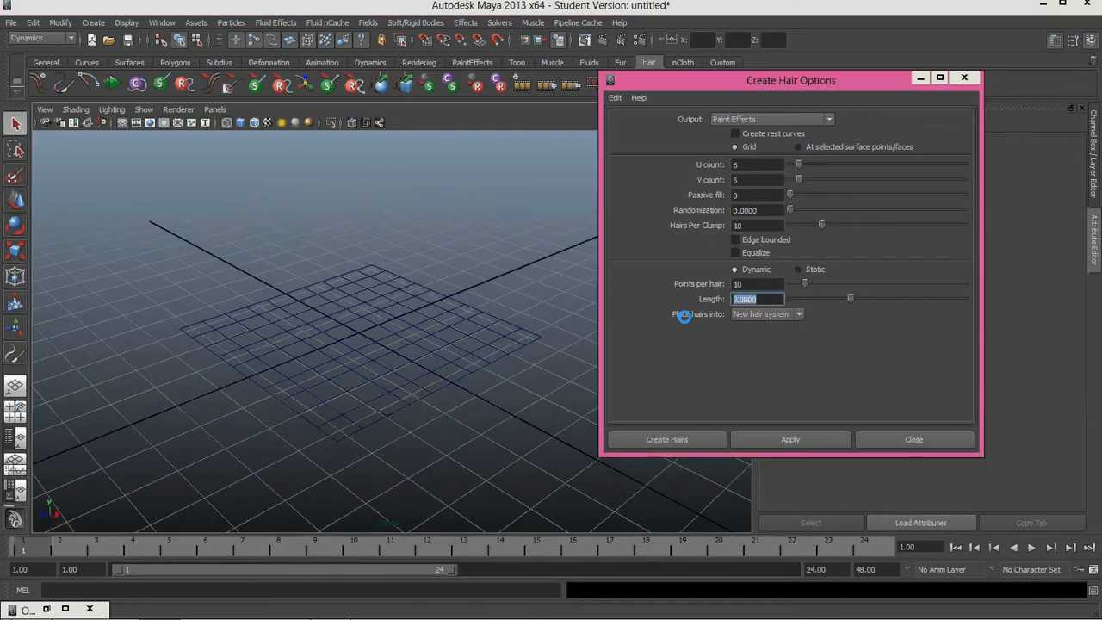
type("8")
key("Return")
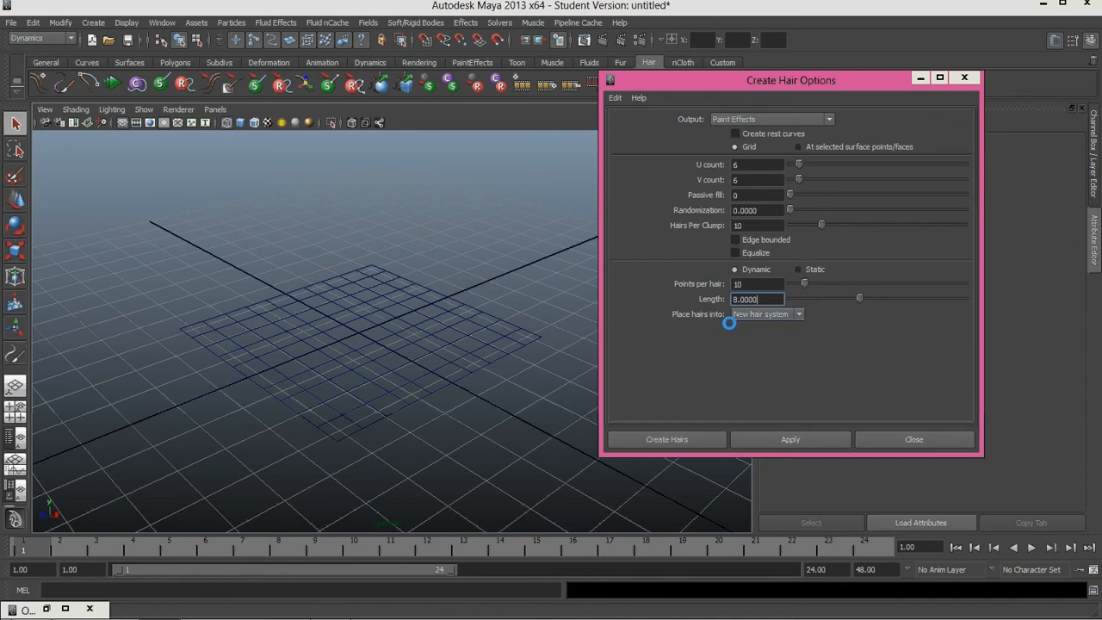
Step: Select the plane and create Paint Effects hairs on it in a new hair system with a 6 by 6 grid
left_click(689, 439)
left_click(493, 355)
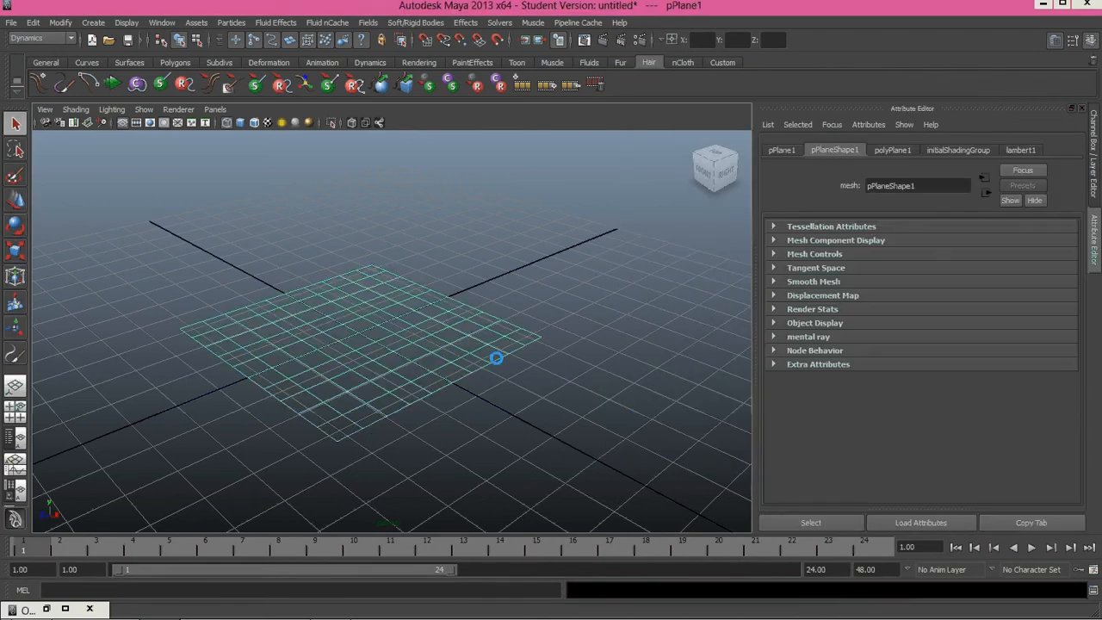
double_click(37, 82)
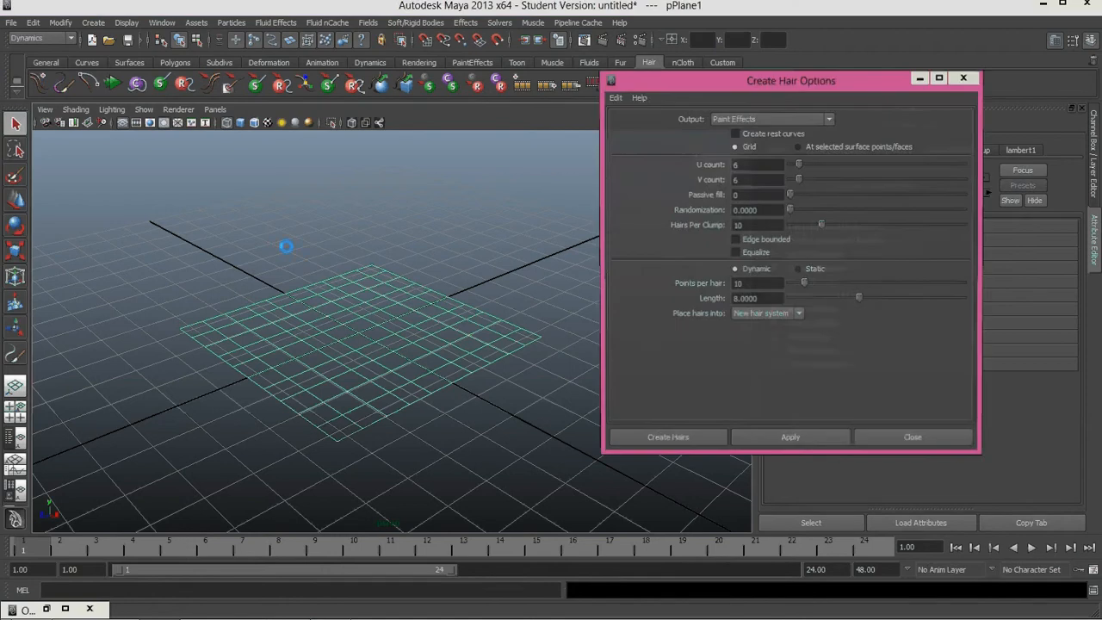
left_click(652, 439)
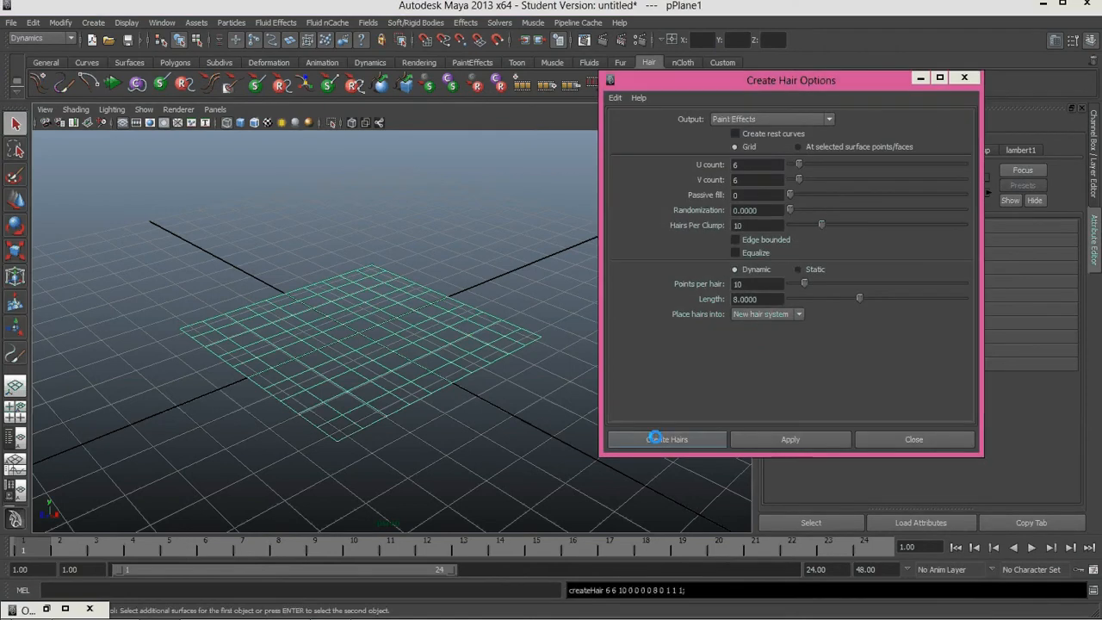
Step: Select the new hair and examine the hair system's forces and turbulence and the nucleus gravity and wind settings
left_click(527, 300)
left_click_drag(527, 300, 455, 295, "alt")
left_click(455, 295)
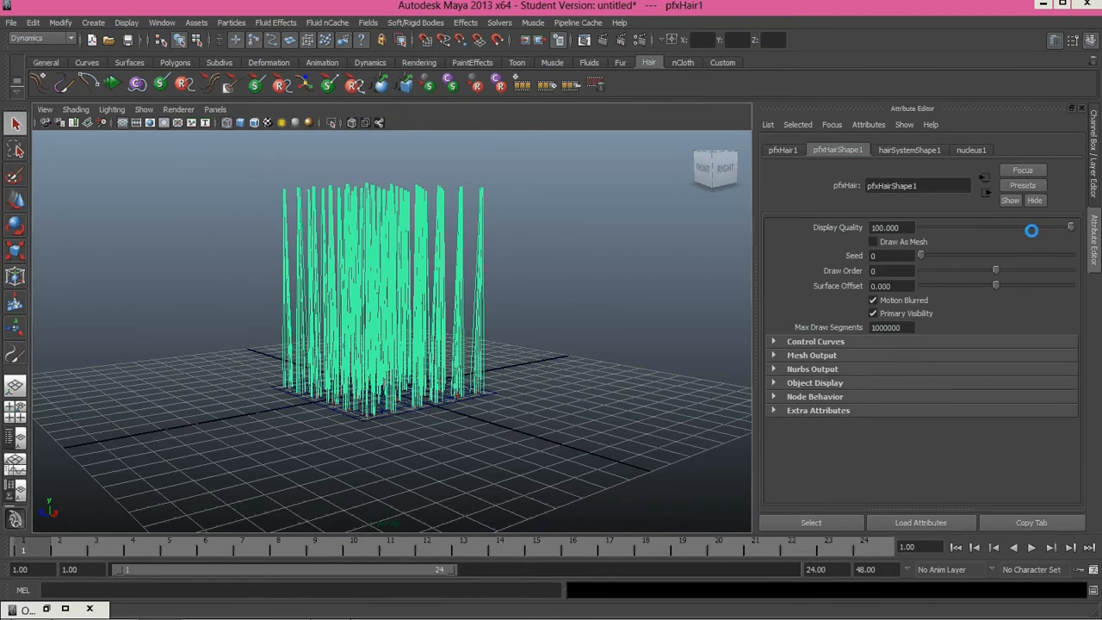
left_click(945, 150)
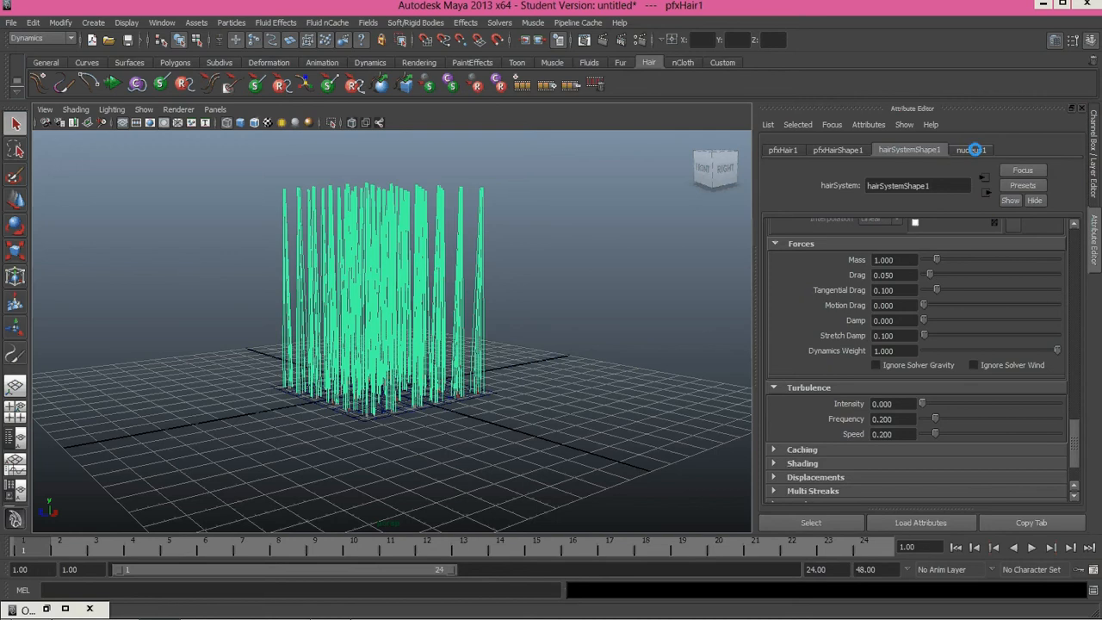
left_click(977, 150)
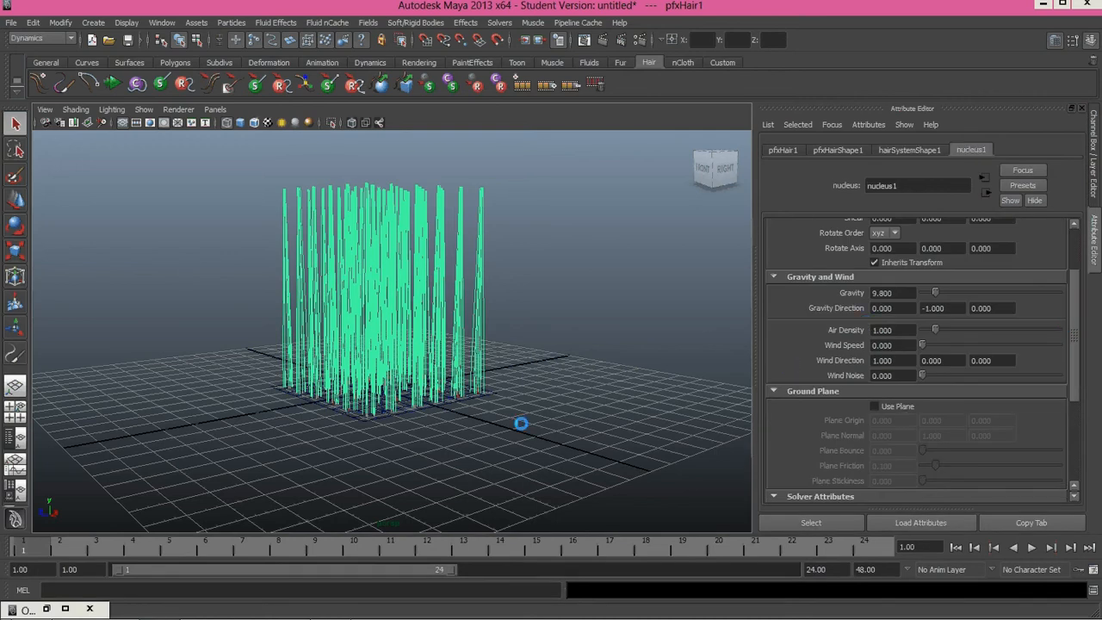
left_click_drag(512, 413, 514, 425, "alt")
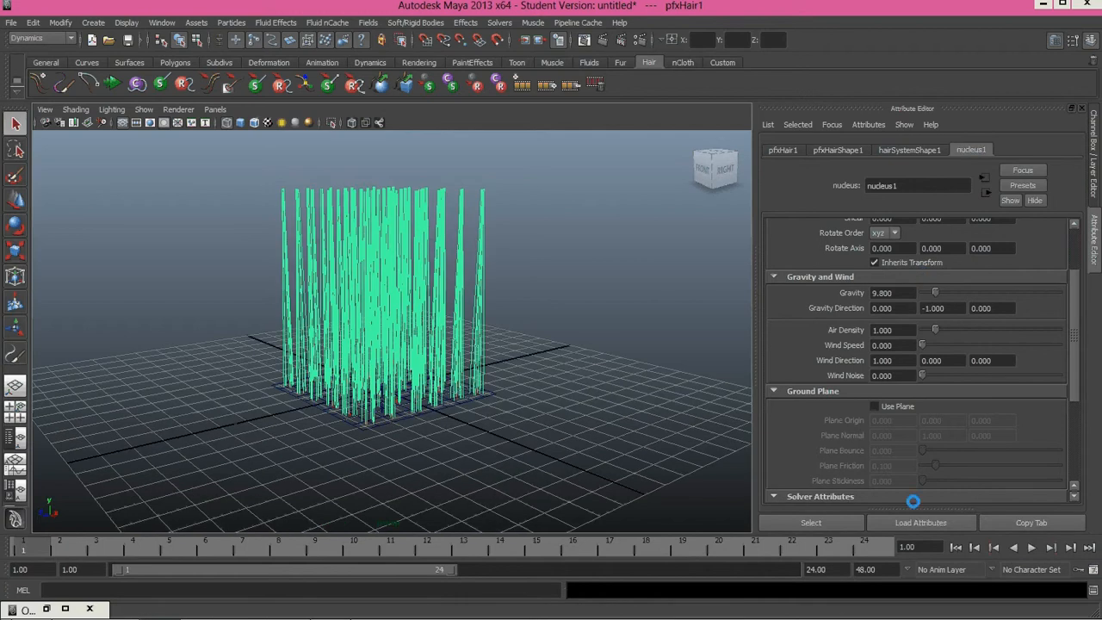
Step: Set the playback range and animation end to frame 500
left_click_drag(827, 572, 784, 565)
type("500")
key("Return")
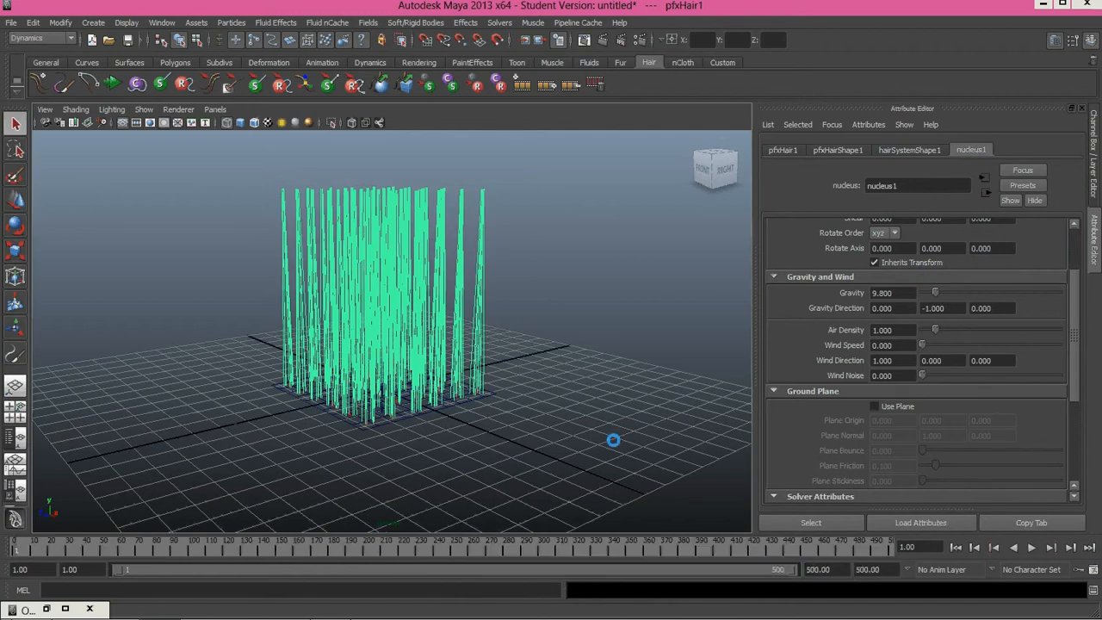
Step: Deselect the hair, play the simulation briefly, then stop it and return to frame 1
left_click_drag(565, 347, 571, 369, "alt")
left_click(571, 369)
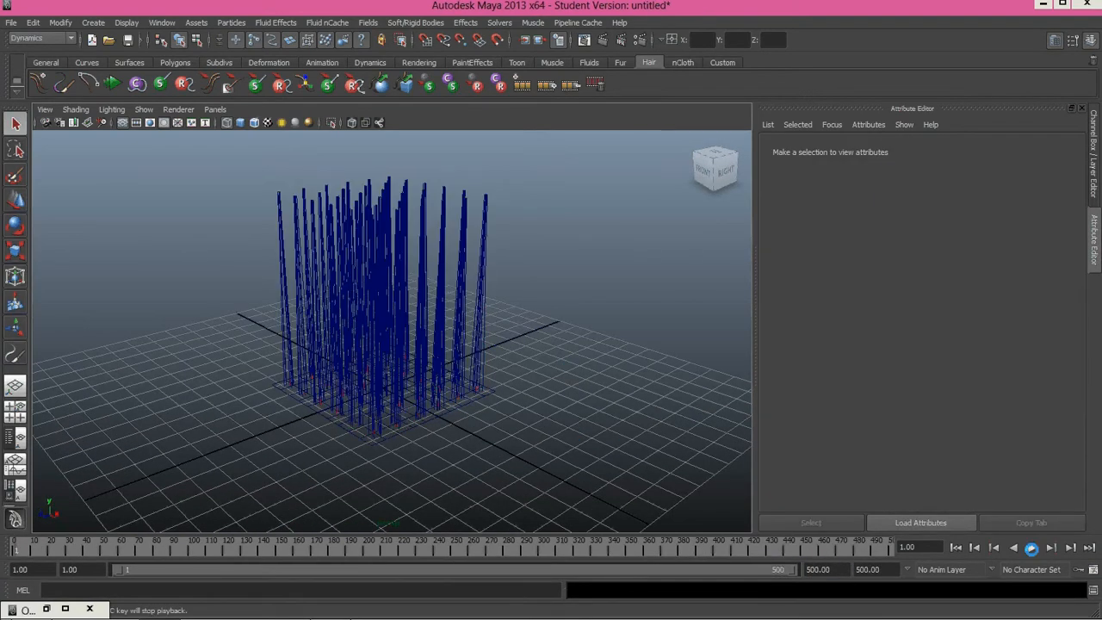
key("alt+v")
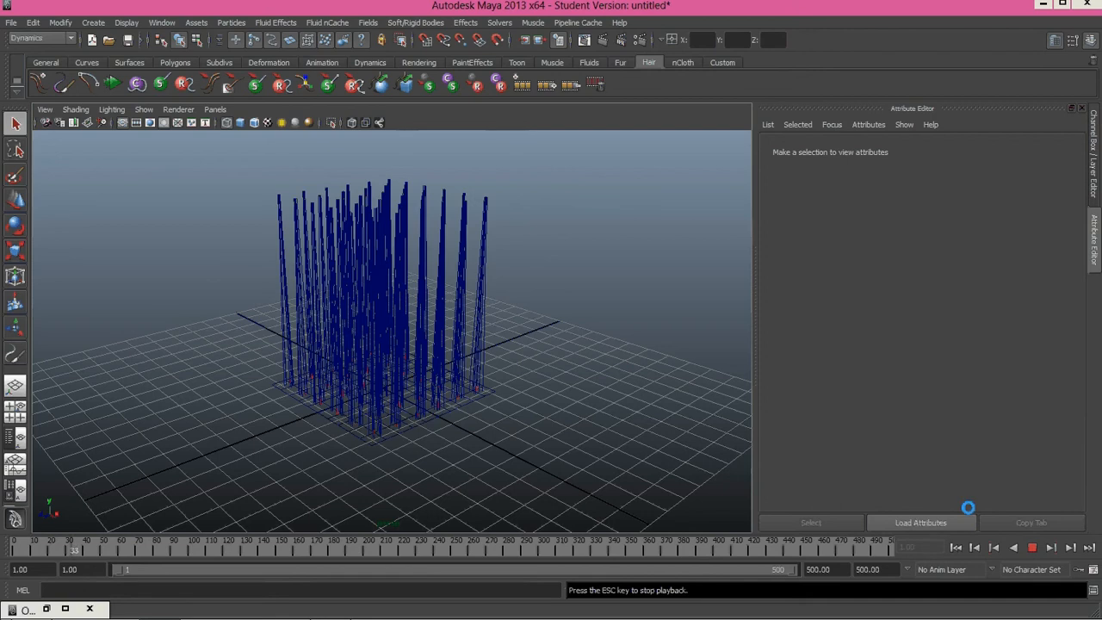
left_click(1032, 549)
left_click(958, 547)
Step: Select the hair and raise its hair system's Turbulence Intensity to about 0.167
left_click_drag(589, 369, 505, 330, "alt")
left_click(465, 328)
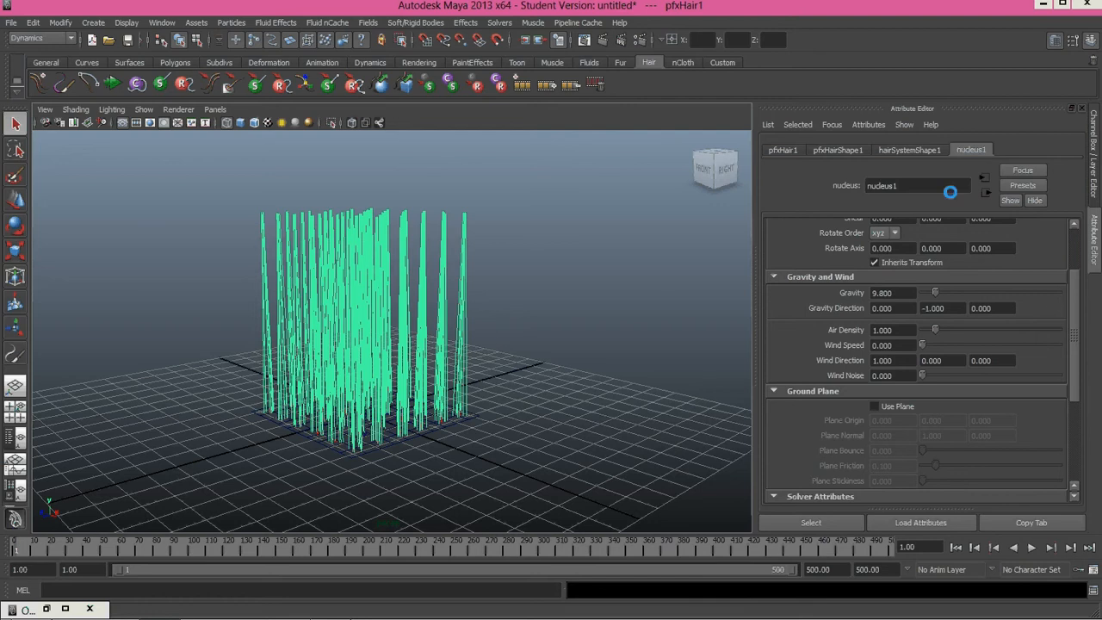
left_click(902, 152)
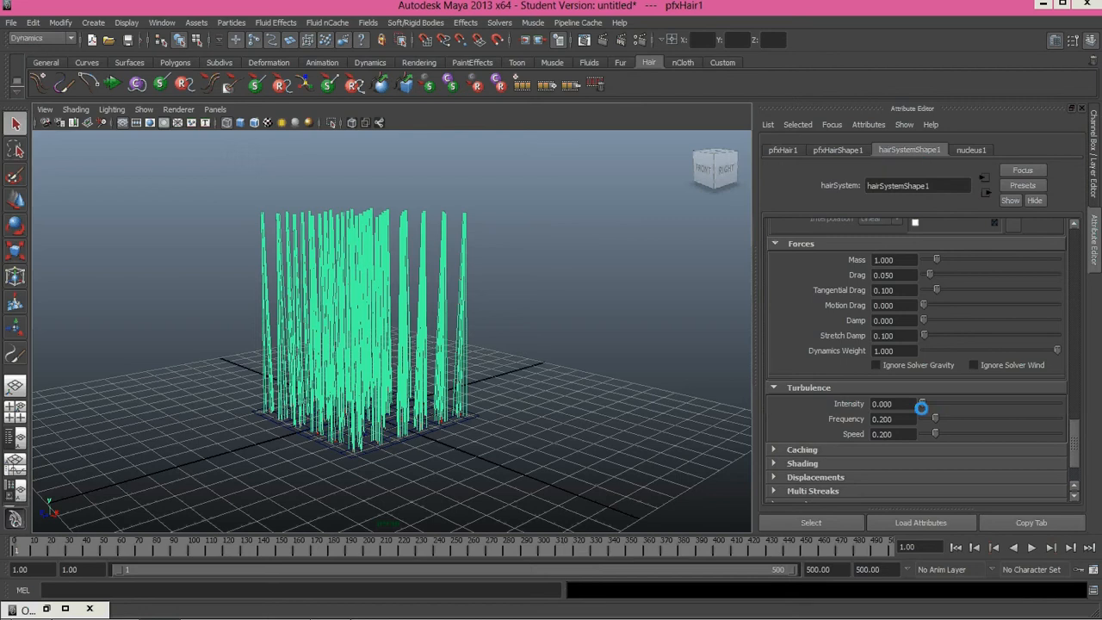
left_click_drag(922, 403, 944, 403)
left_click_drag(371, 298, 384, 484, "alt")
scroll(384, 483, "up", 3)
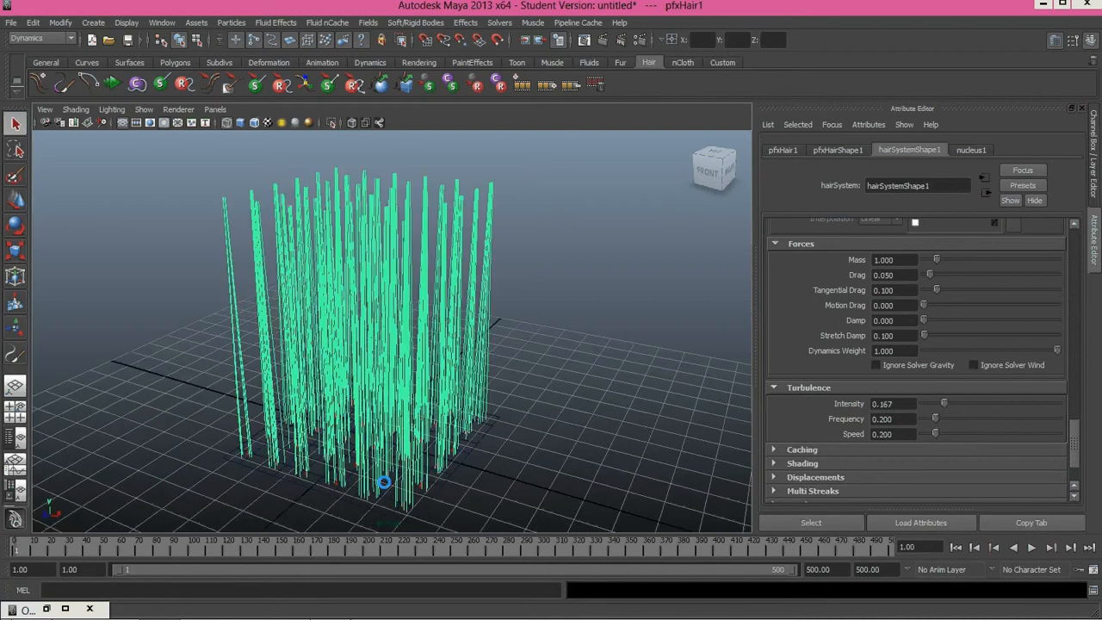
middle_click_drag(384, 483, 393, 420, "alt")
left_click(394, 419)
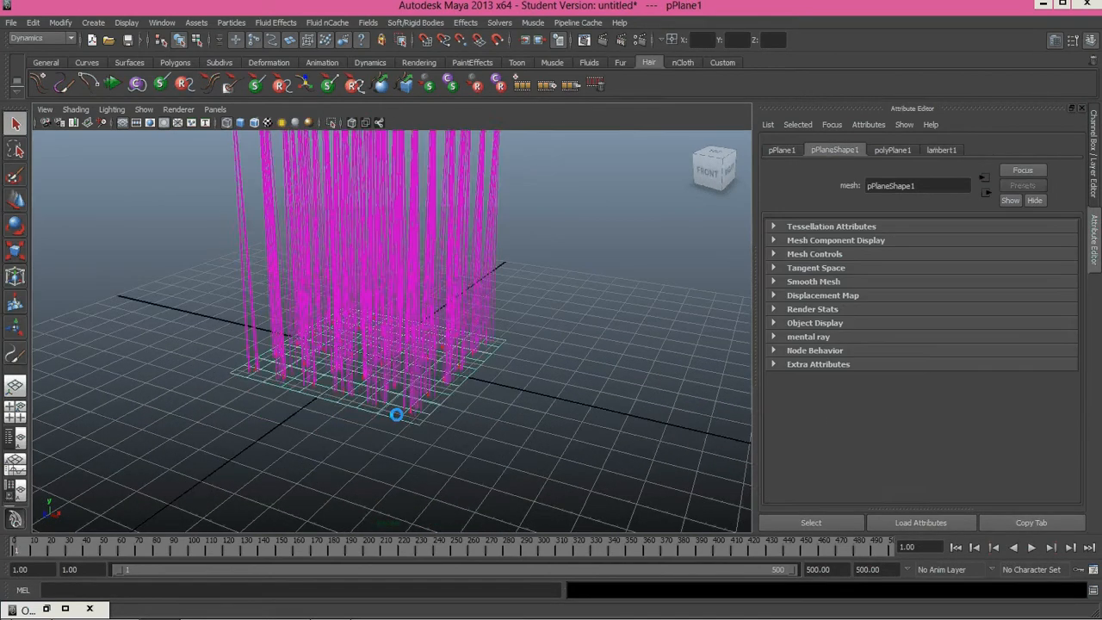
left_click_drag(395, 410, 490, 376, "alt")
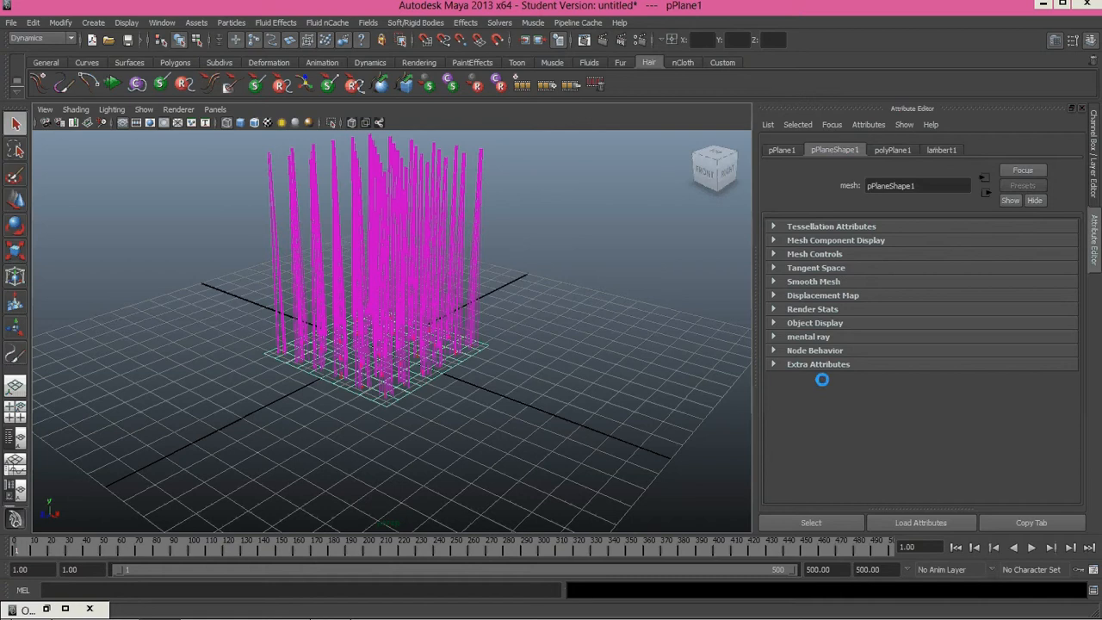
left_click_drag(689, 370, 562, 372, "alt")
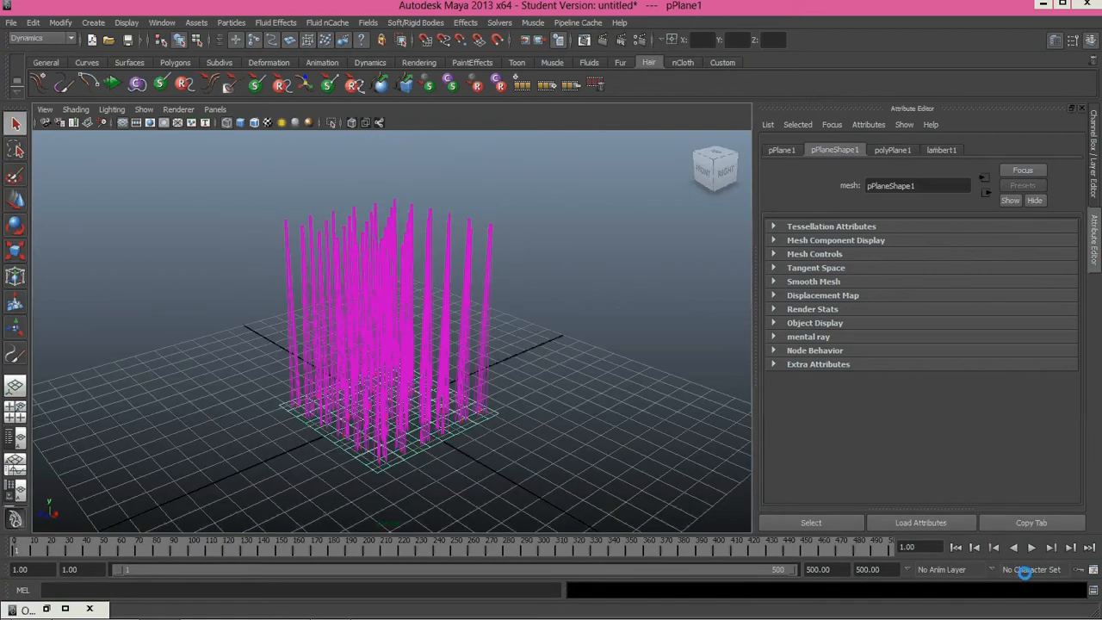
Step: Select the hair, show its hair system attributes, and play the simulation to about frame 104
left_click(506, 315)
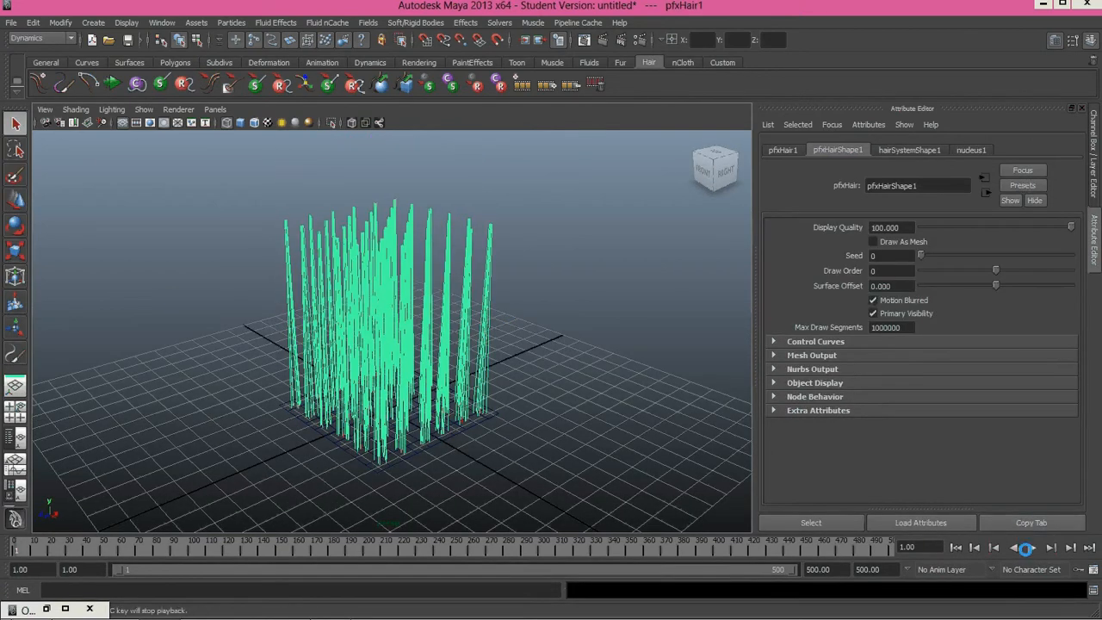
left_click(914, 149)
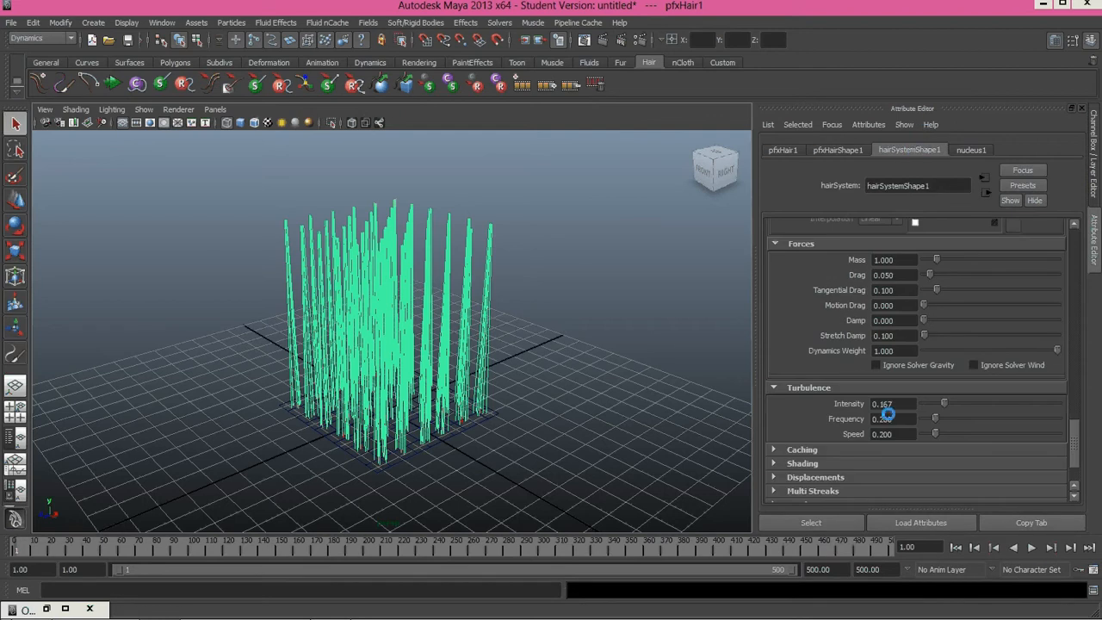
key("alt+v")
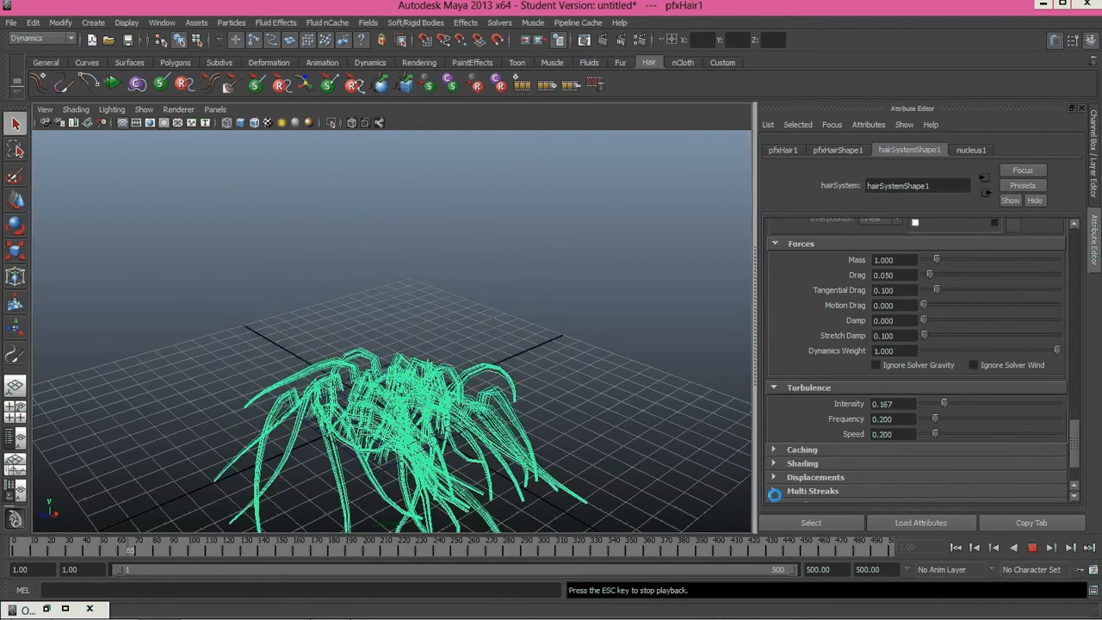
key("Escape")
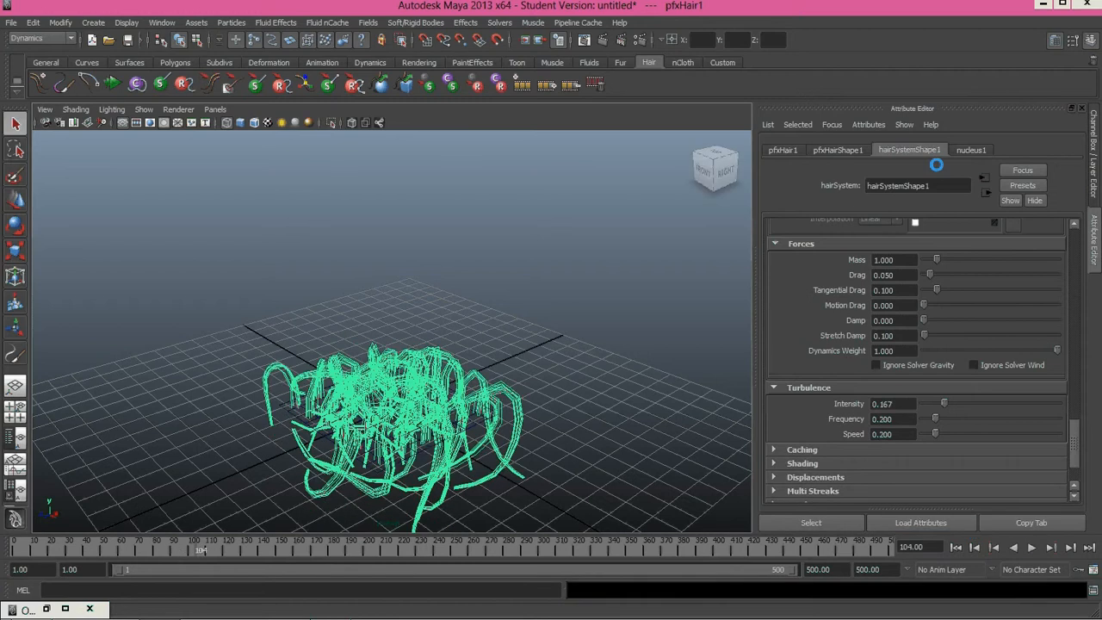
Step: Set the nucleus solver's Gravity to 0 and enable Use Plane for its ground plane
left_click(968, 150)
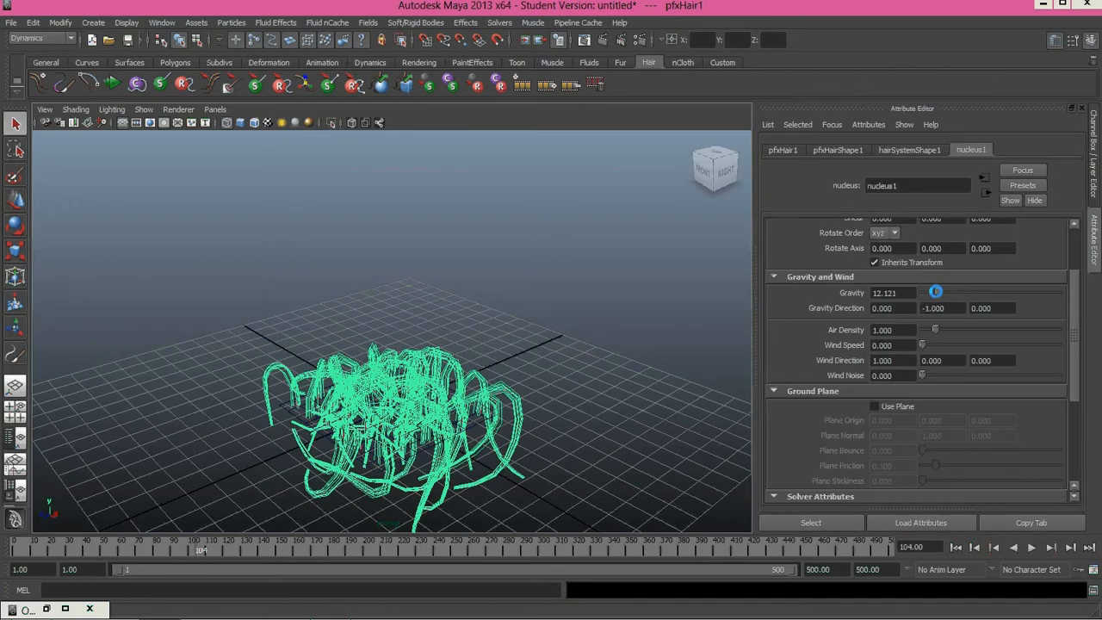
left_click_drag(935, 292, 921, 291)
left_click(874, 406)
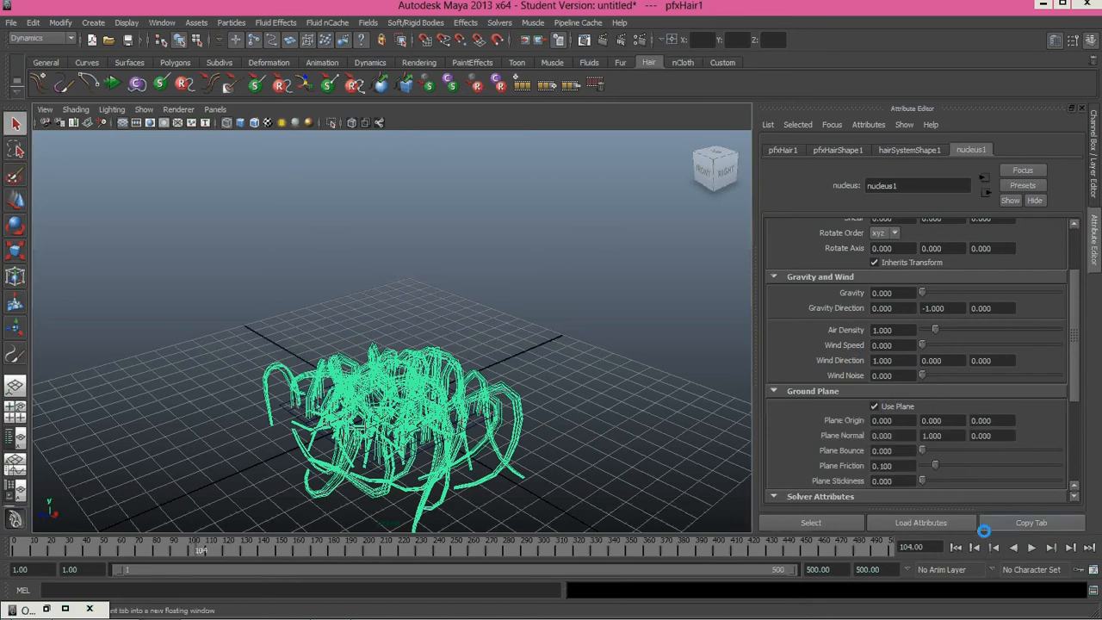
Step: Play the simulation from frame 1 to about frame 300, then stop it and return to the start
left_click(956, 546)
left_click(1032, 548)
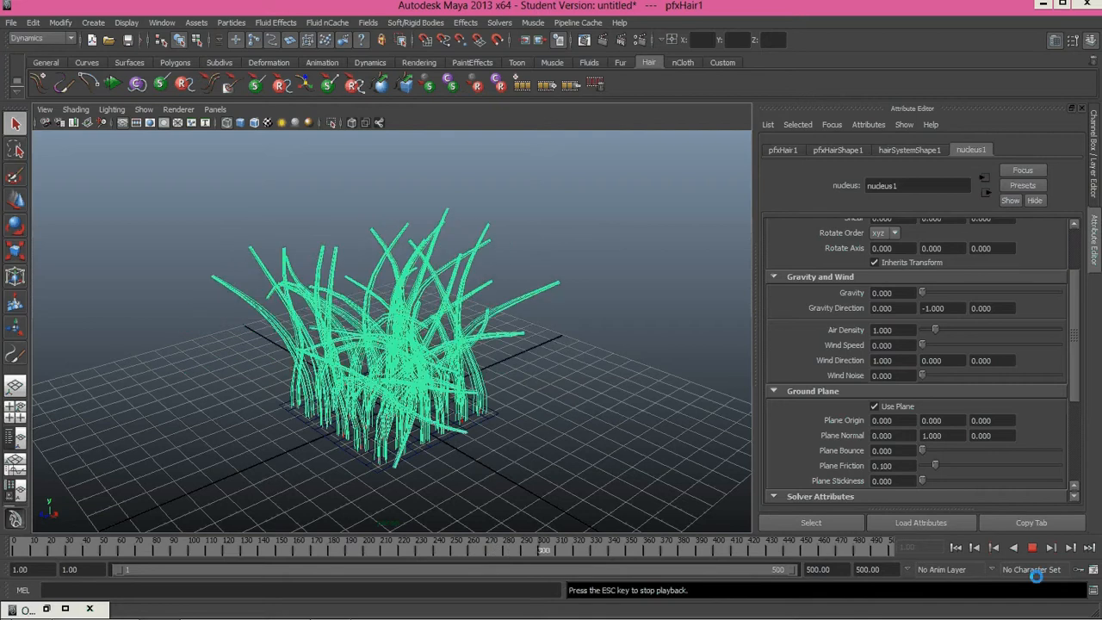
left_click(1032, 547)
left_click(955, 547)
left_click_drag(702, 454, 681, 443, "alt")
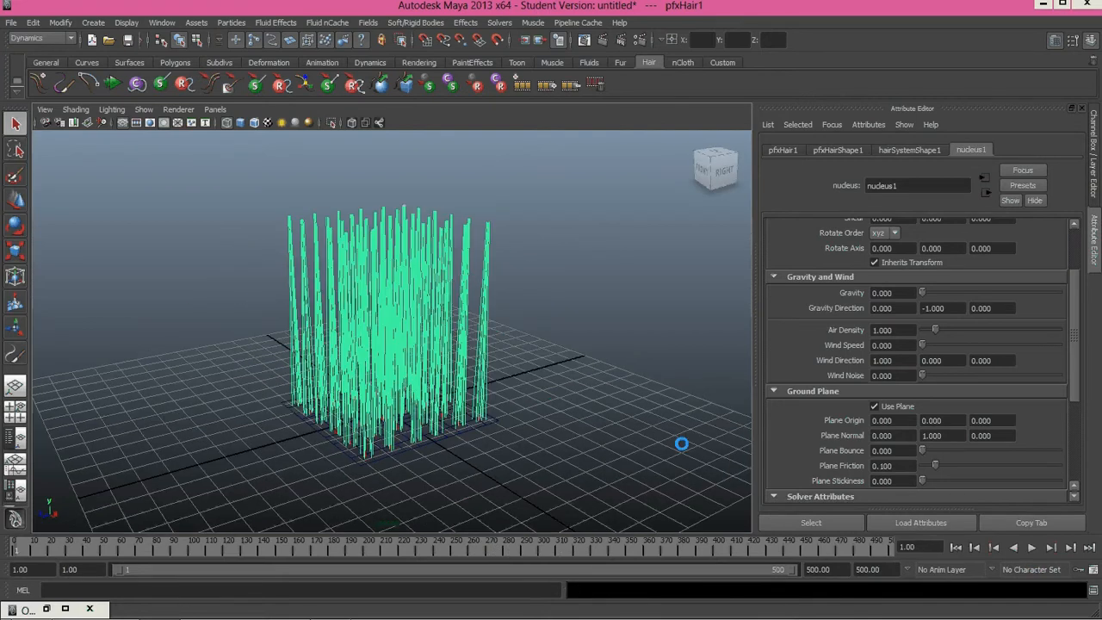
Step: In the hair system's Clump and Hair Shape settings, set Hairs Per Clump to 11 and Clump Width to about 0.449
left_click(909, 150)
left_click_drag(526, 266, 485, 277, "alt")
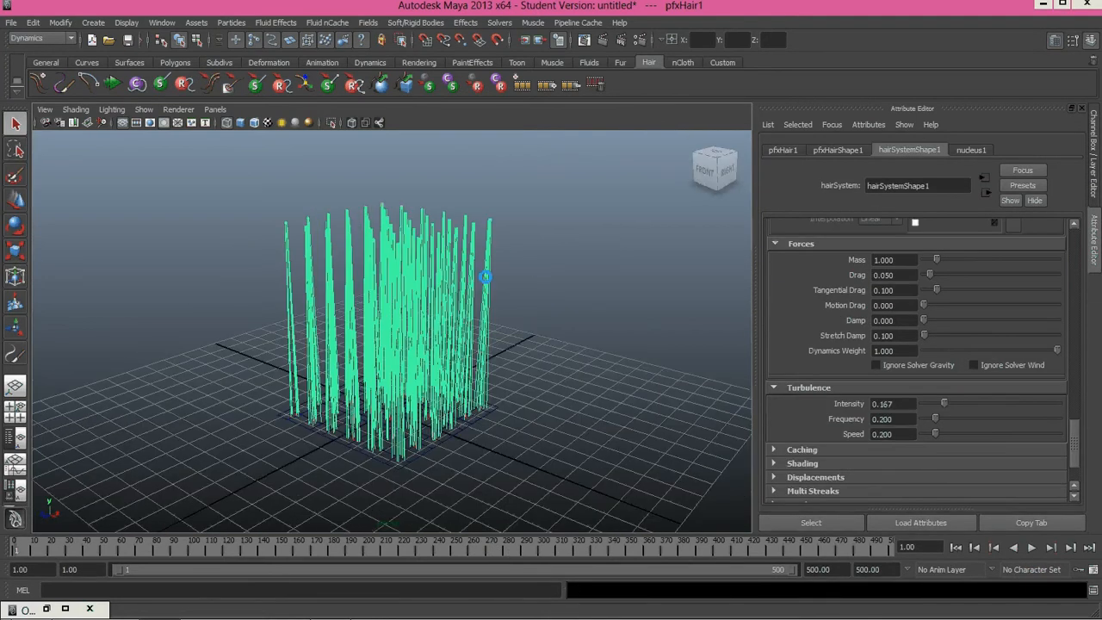
left_click_drag(1072, 418, 1075, 214)
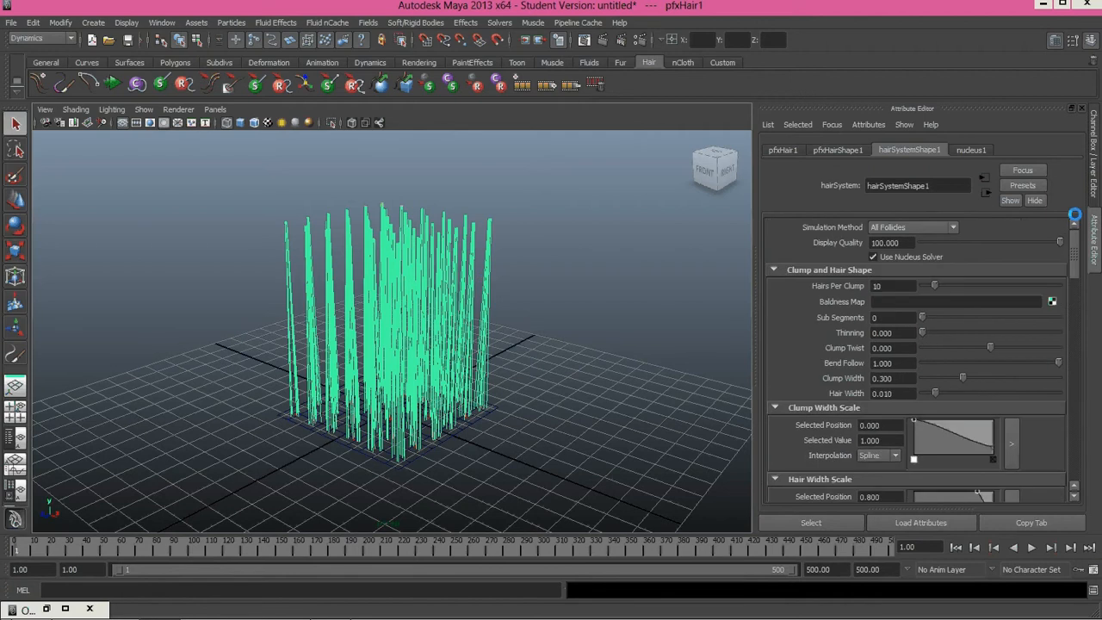
left_click_drag(536, 290, 464, 286, "alt")
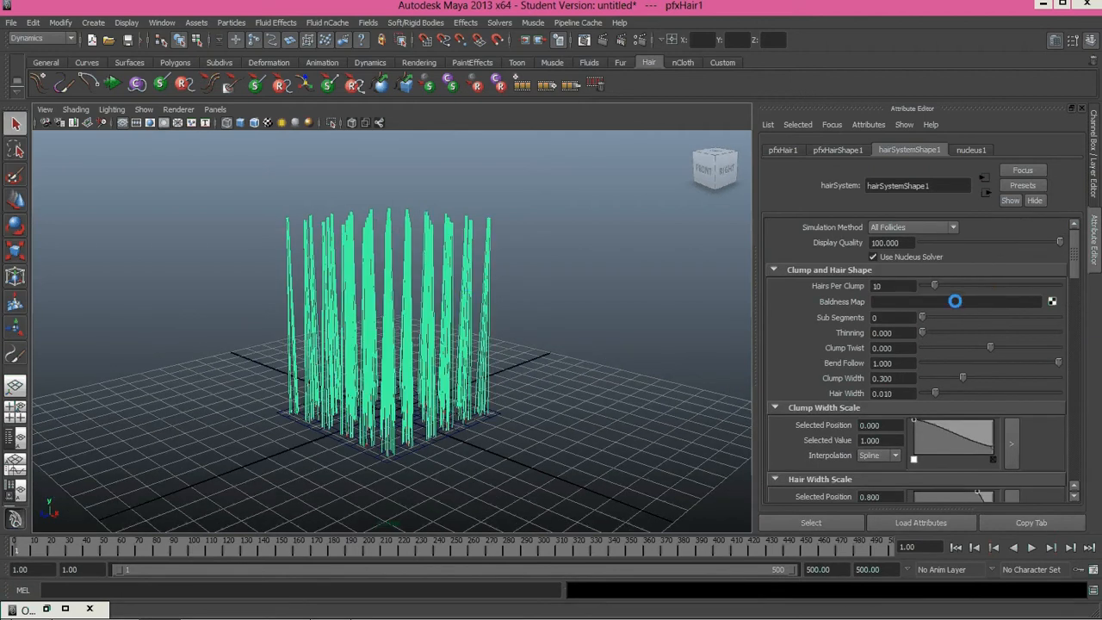
scroll(337, 378, "up", 4)
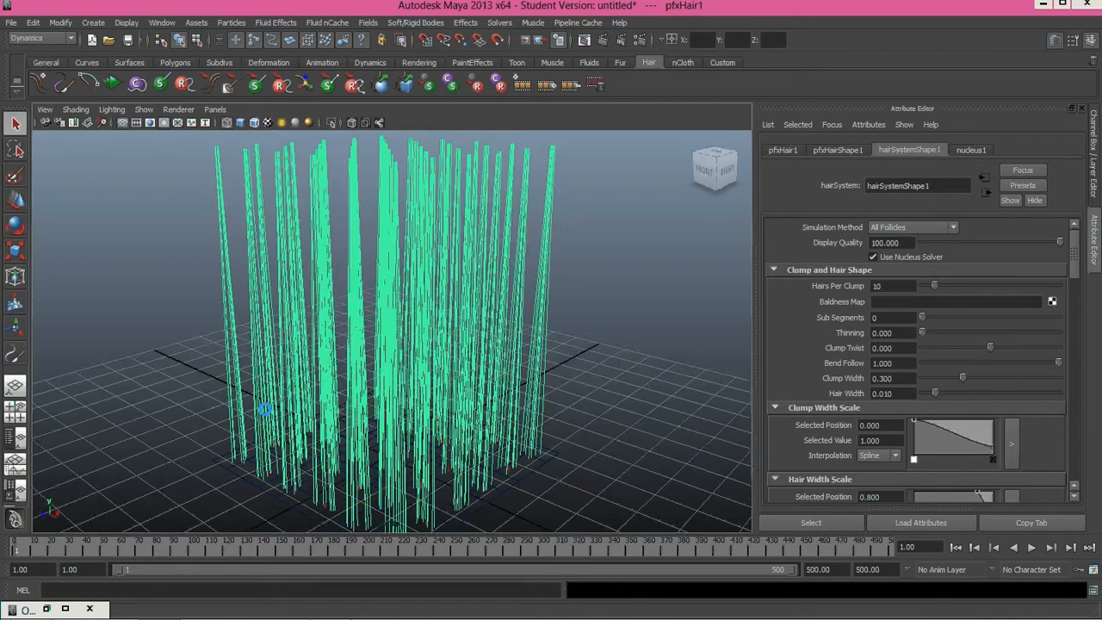
scroll(265, 406, "up", 4)
left_click_drag(265, 406, 353, 405, "alt")
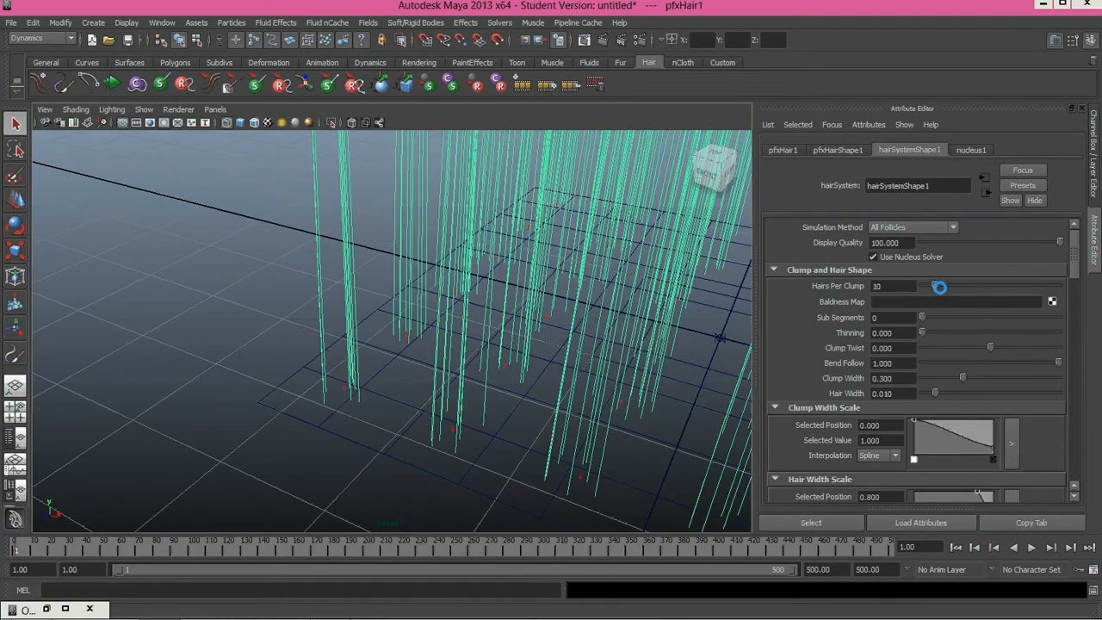
mouse_move(939, 287)
left_mouse_down()
mouse_move(919, 287)
mouse_move(935, 287)
left_mouse_up()
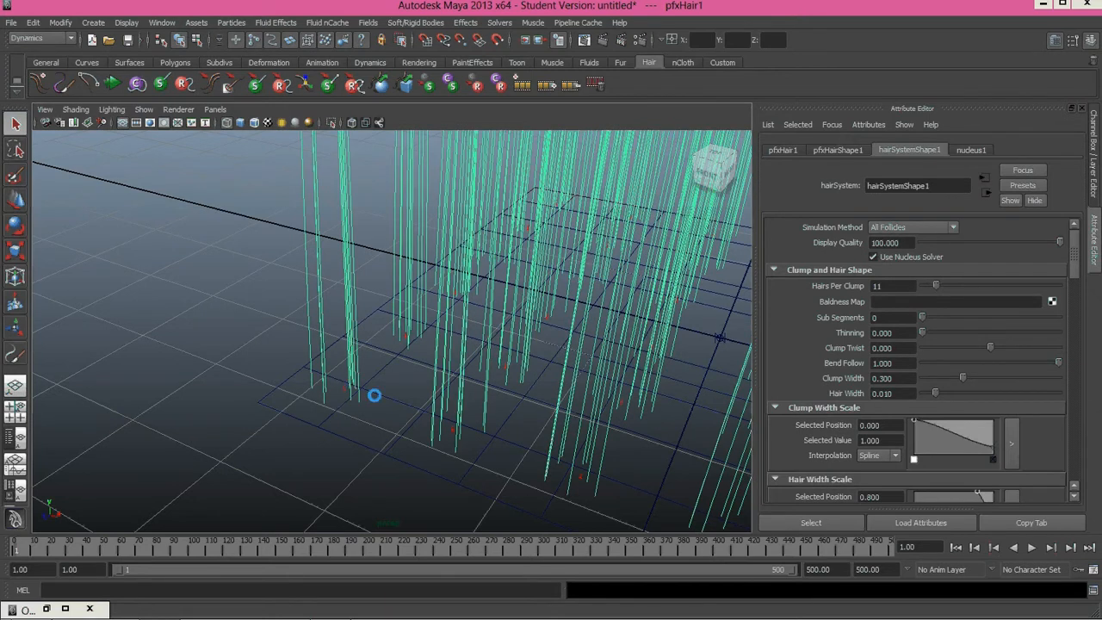
double_click(879, 286)
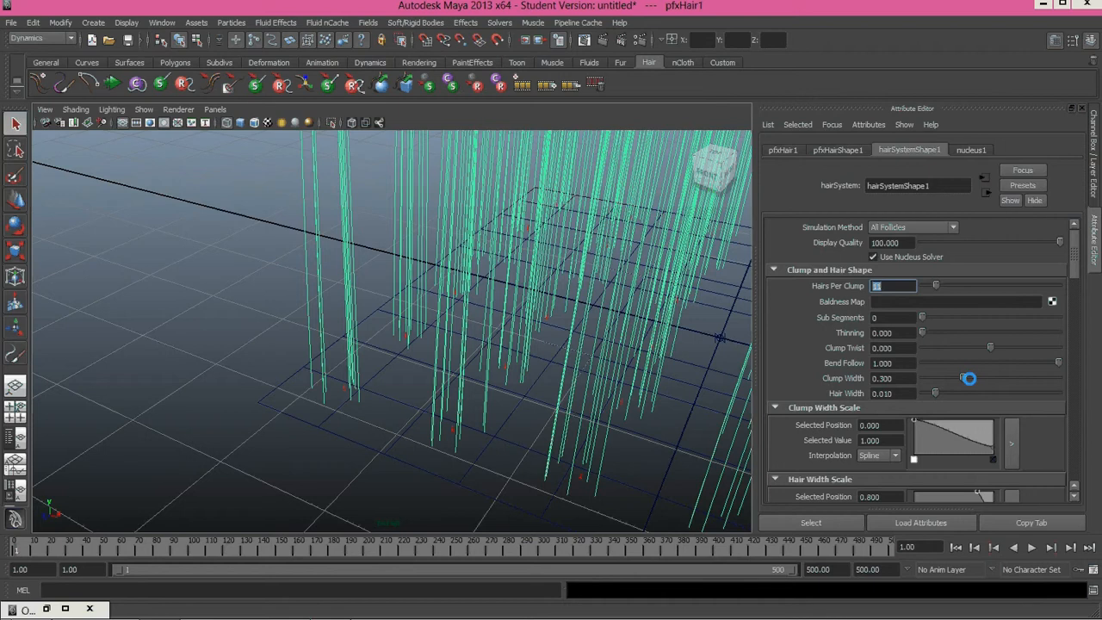
mouse_move(969, 378)
left_mouse_down()
mouse_move(1019, 376)
mouse_move(967, 373)
mouse_move(1008, 376)
mouse_move(982, 377)
left_mouse_up()
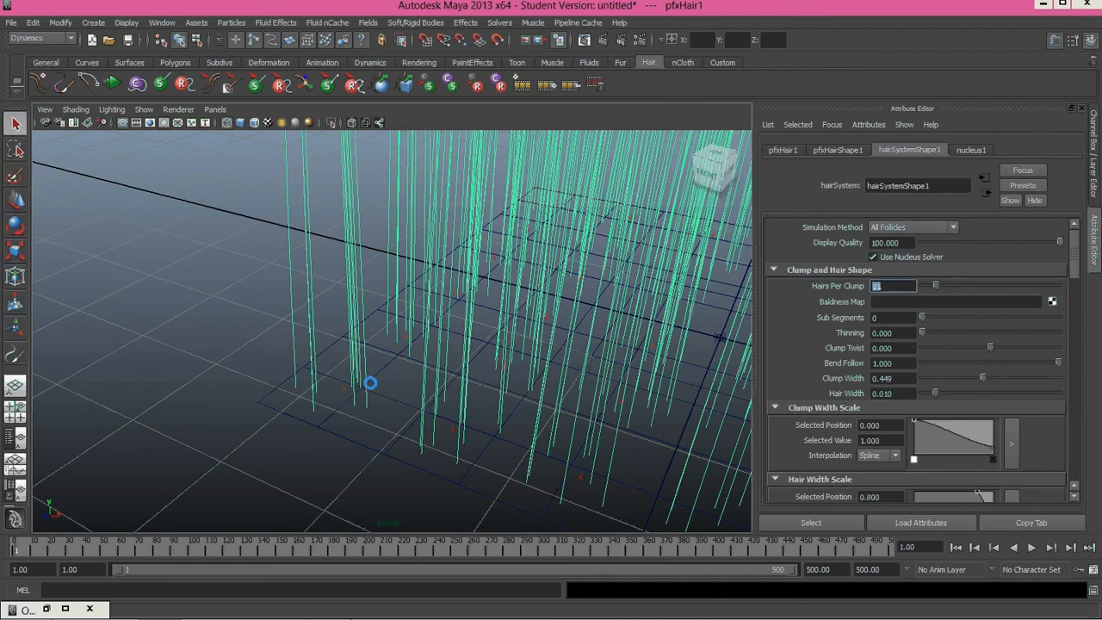
Step: Reduce Hair Width to about 0.008, Hairs Per Clump to 1 and Clump Width to 0
left_click_drag(938, 392, 932, 393)
left_click_drag(937, 284, 920, 284)
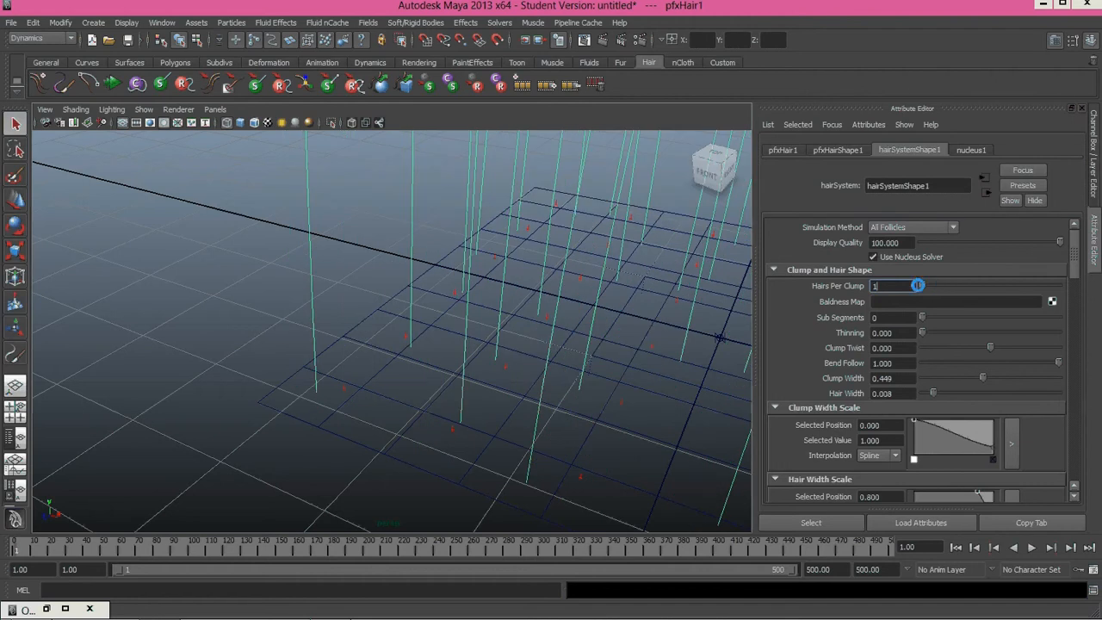
left_click_drag(982, 376, 915, 376)
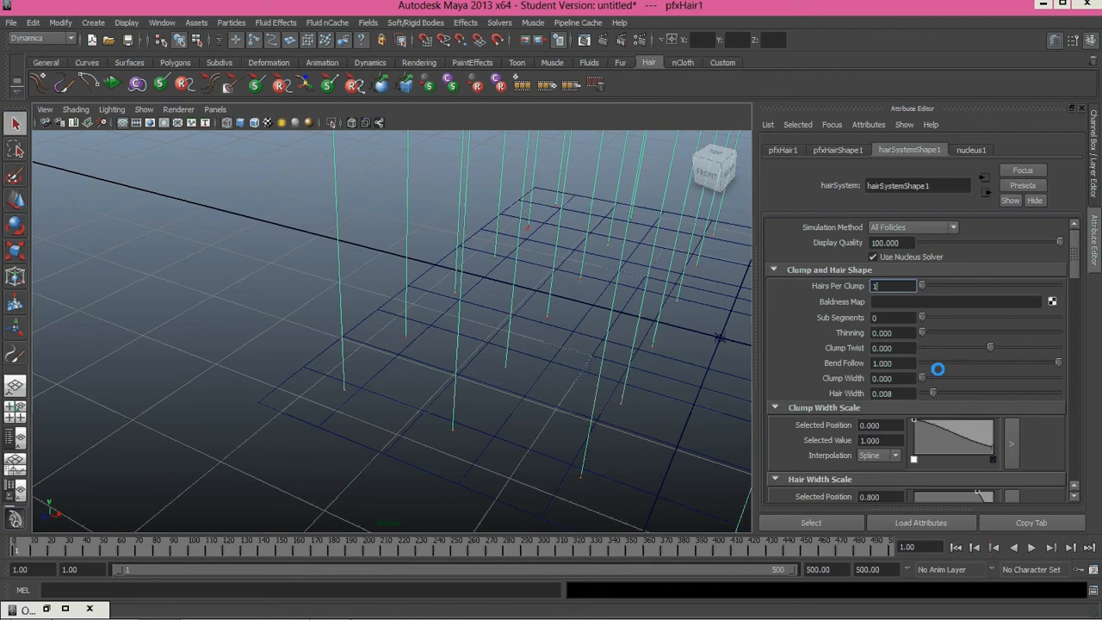
Step: Play the simulation with the whole hair patch in view and stop it at about frame 23
key("f")
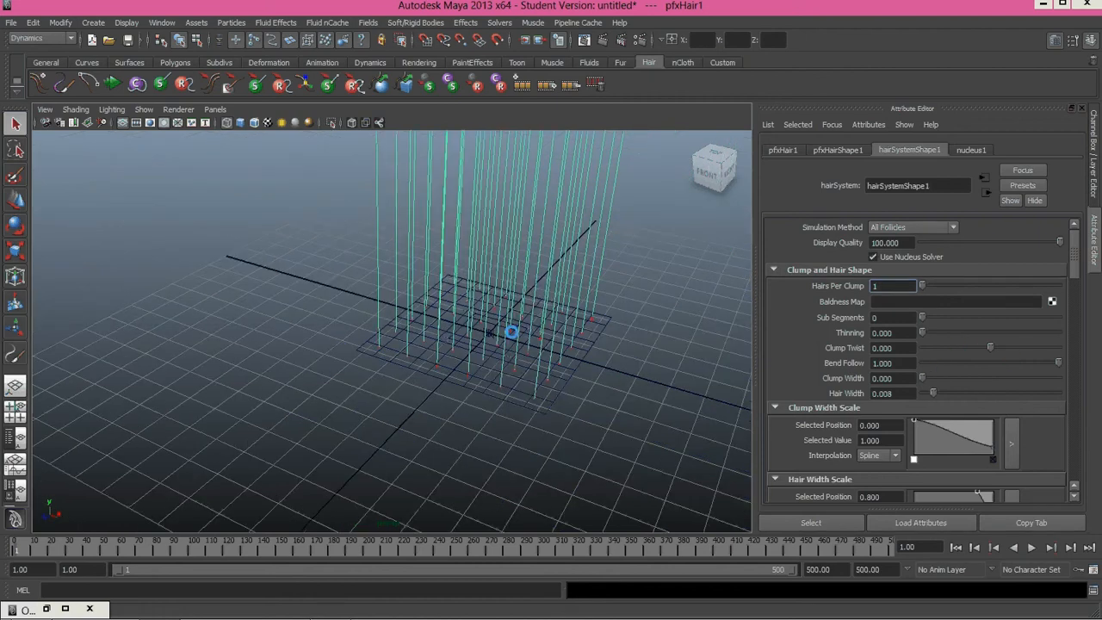
scroll(392, 332, "down", 3)
key("alt+v")
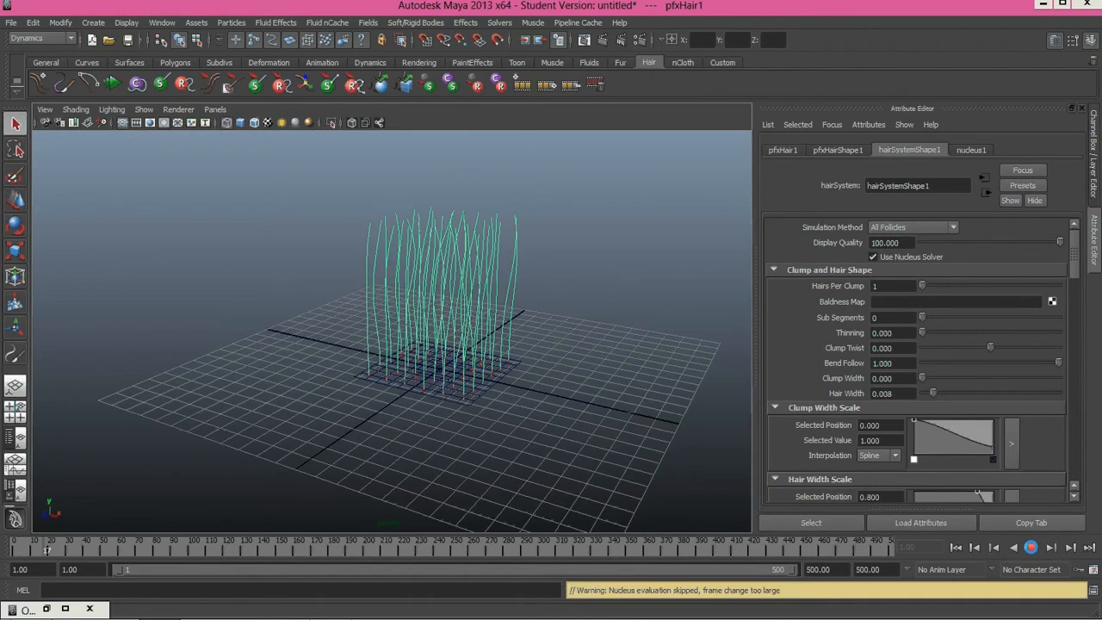
right_click_drag(568, 275, 313, 356, "alt")
middle_click_drag(421, 353, 391, 353, "alt")
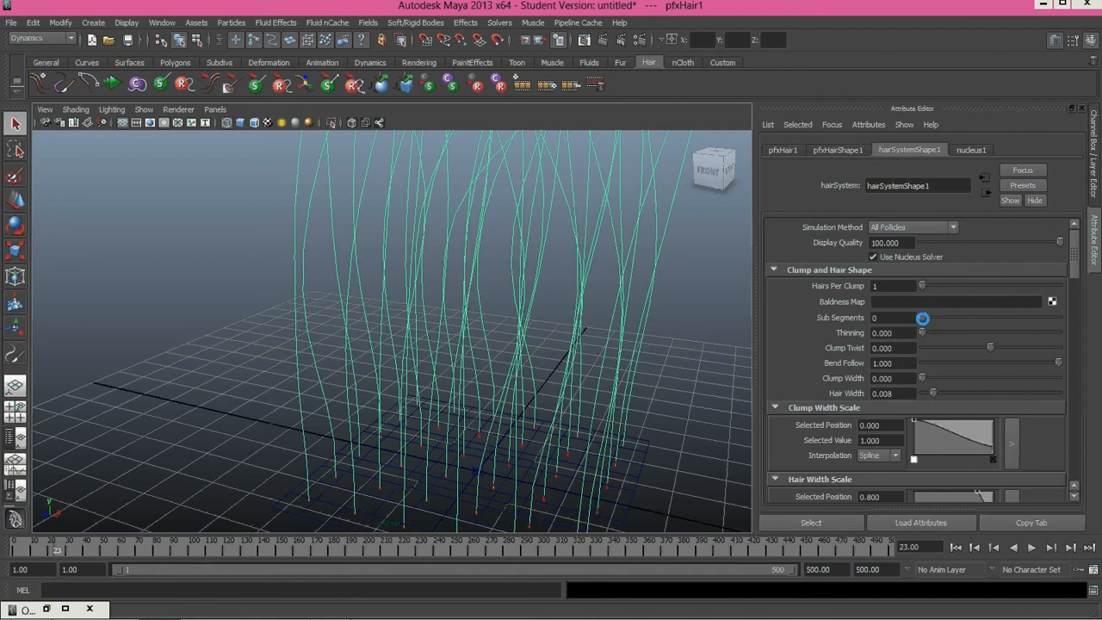
Step: Set the hair system's Sub Segments to 3 and replay the simulation from frame 1 to about frame 95
left_click_drag(921, 316, 962, 317)
left_click(956, 547)
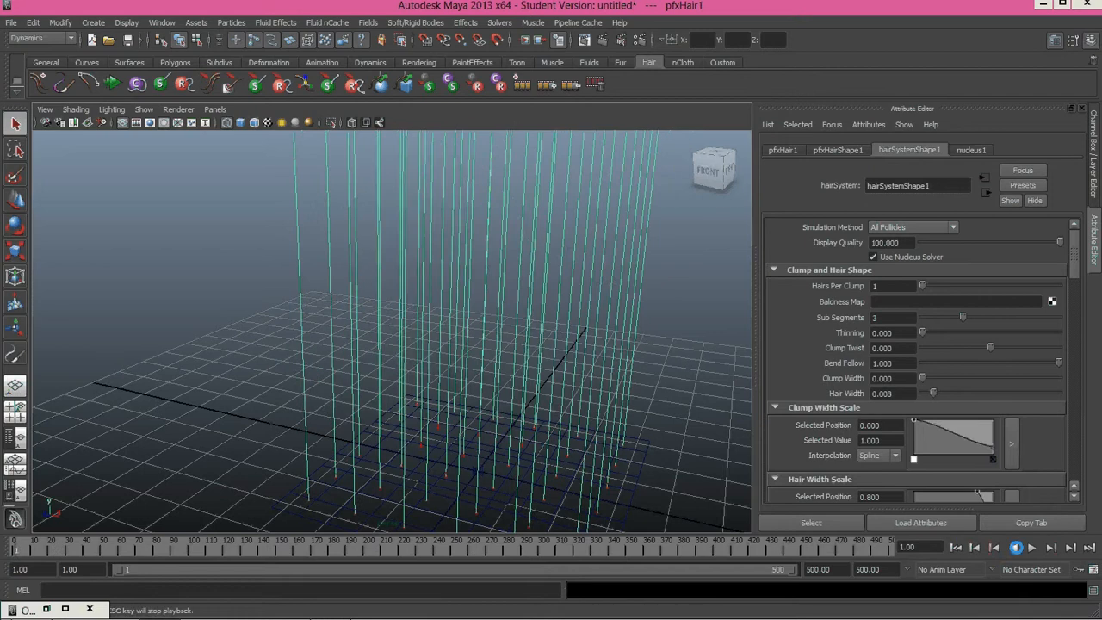
left_click(1031, 546)
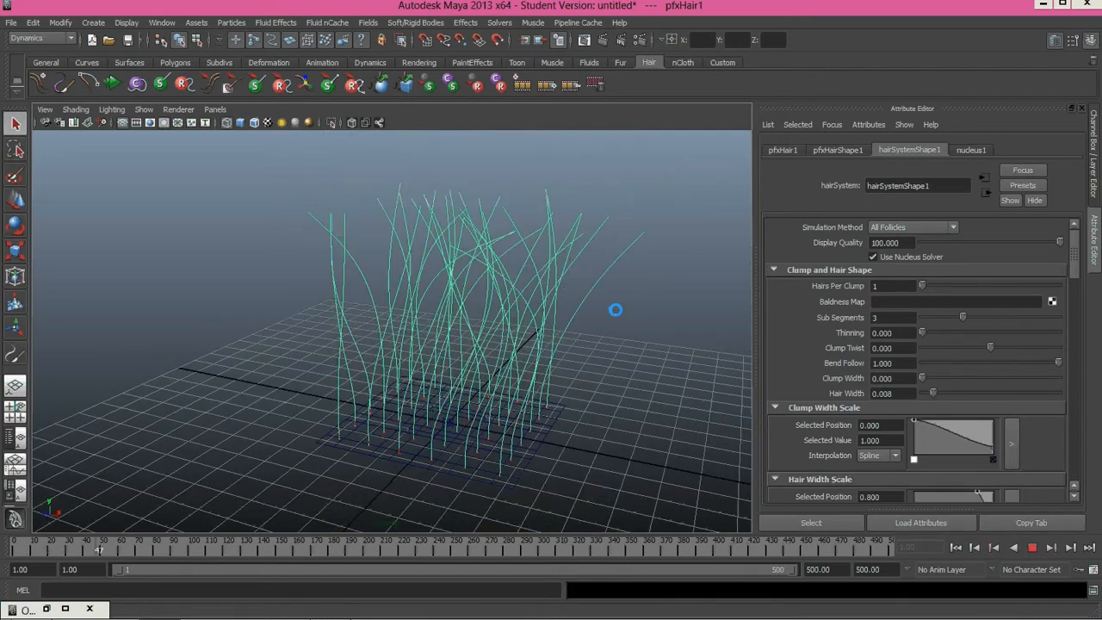
left_click(1031, 546)
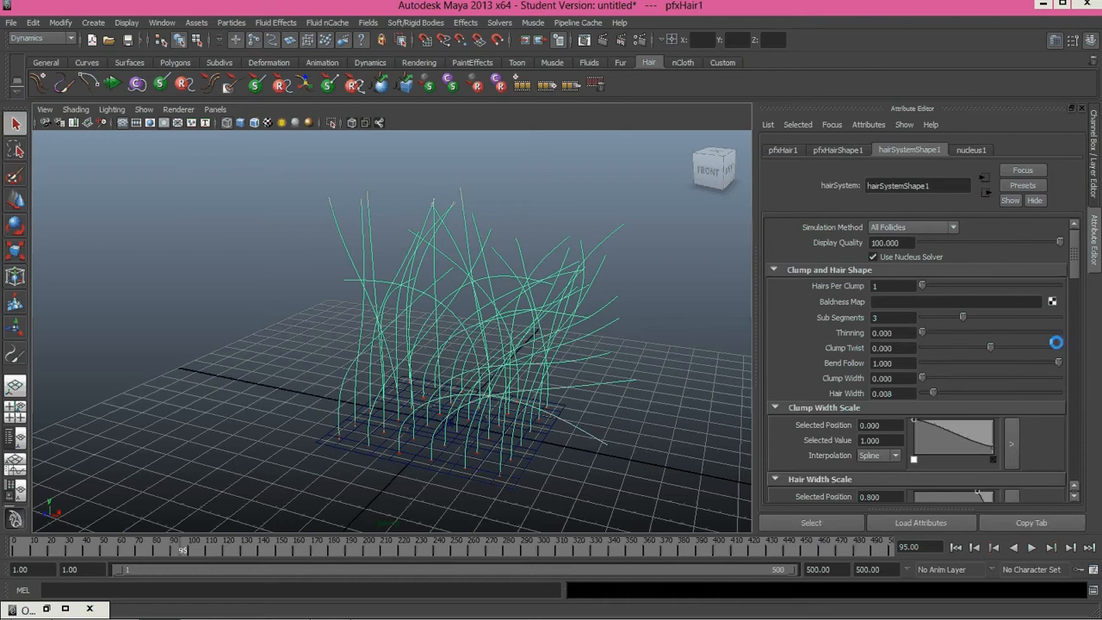
Step: In the hair system's Collisions settings, enable Self Collide and set Solver Display to Collision Thickness
left_click_drag(1074, 246, 1078, 337)
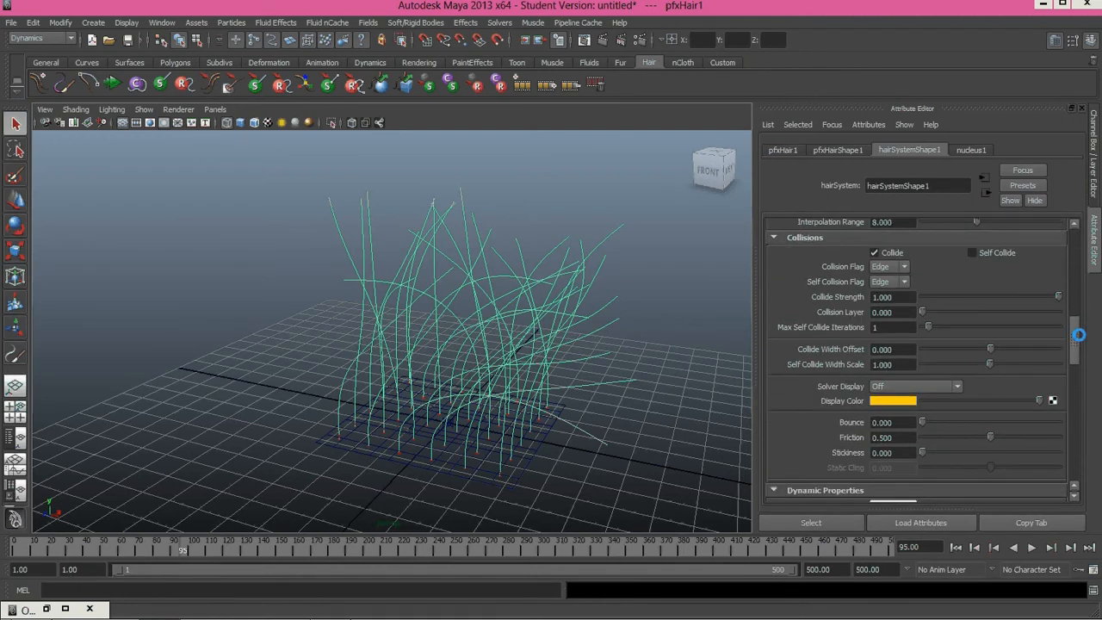
left_click(973, 254)
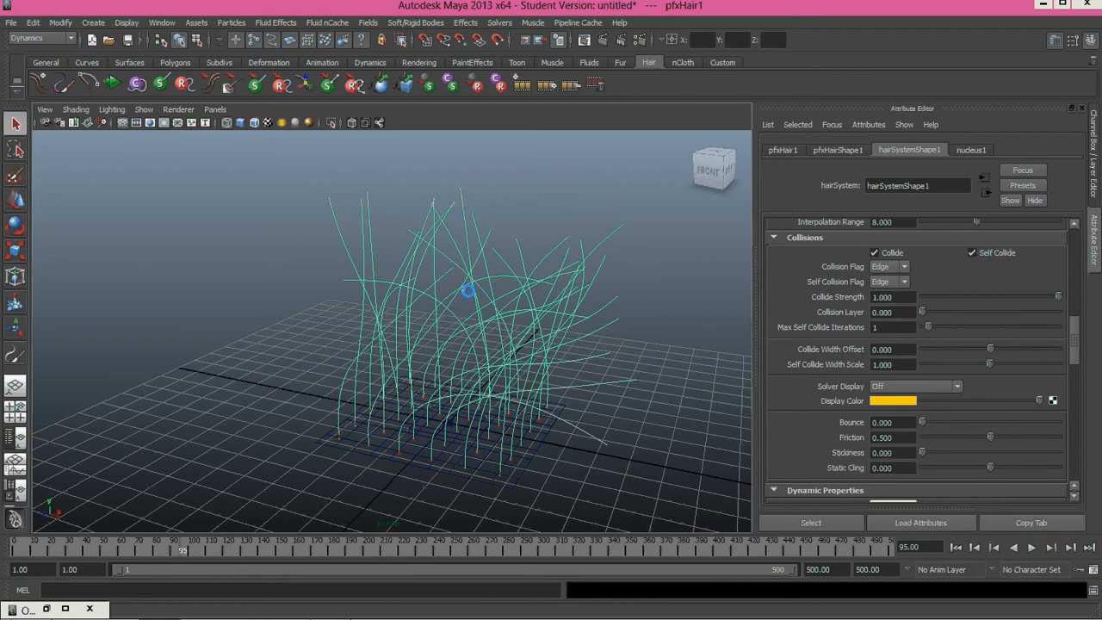
left_click(921, 386)
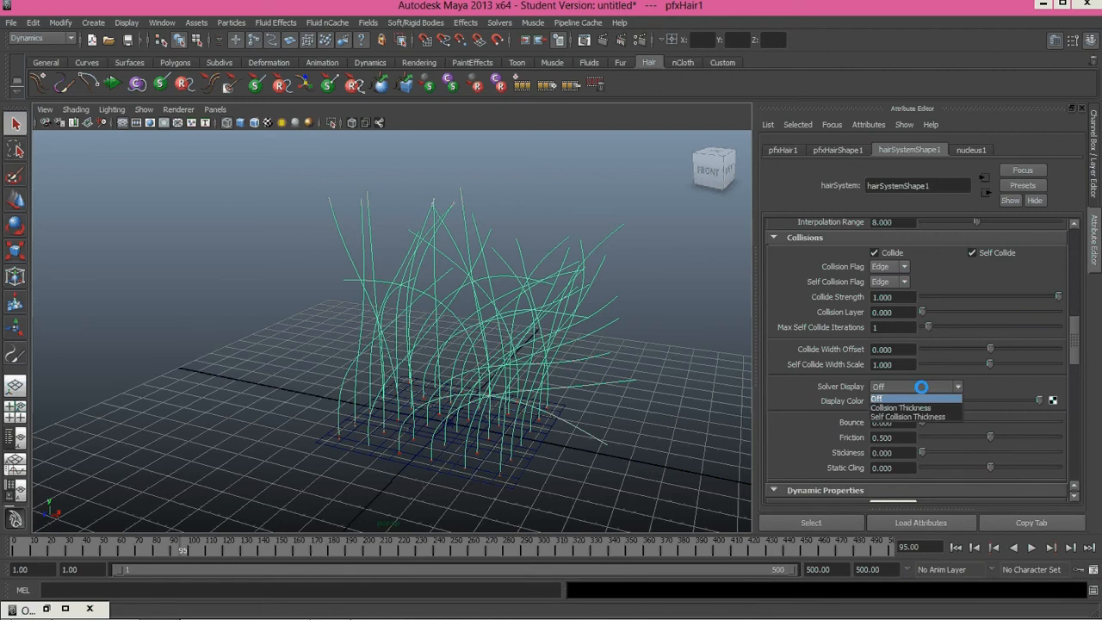
left_click(904, 407)
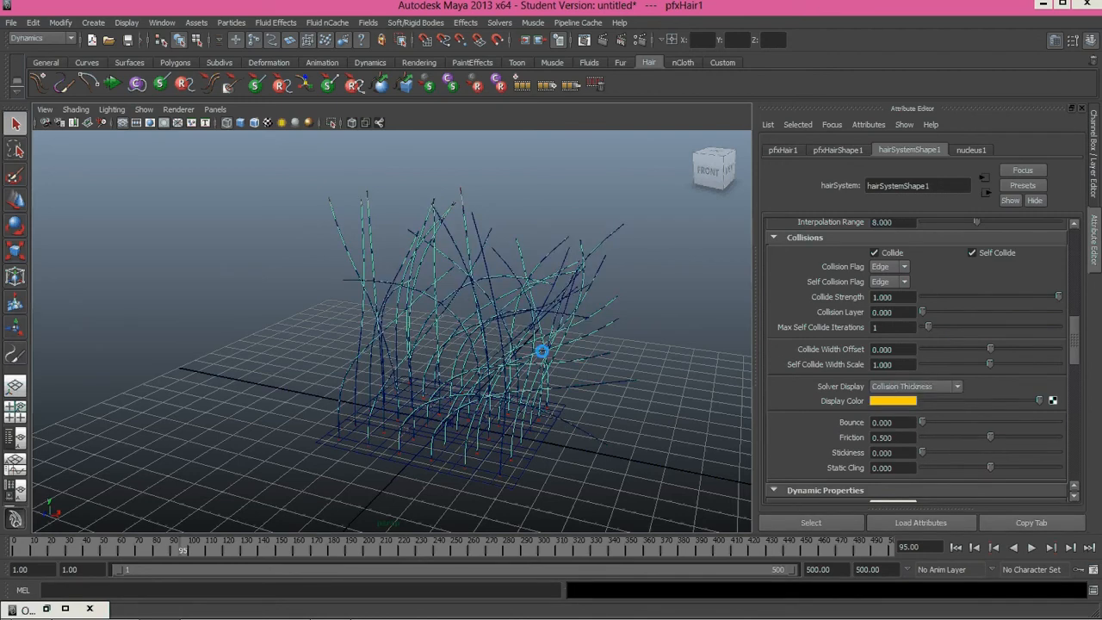
Step: Raise Collide Width Offset to about 0.384 and start playing the simulation from frame 1
scroll(360, 365, "up", 5)
scroll(344, 336, "up", 5)
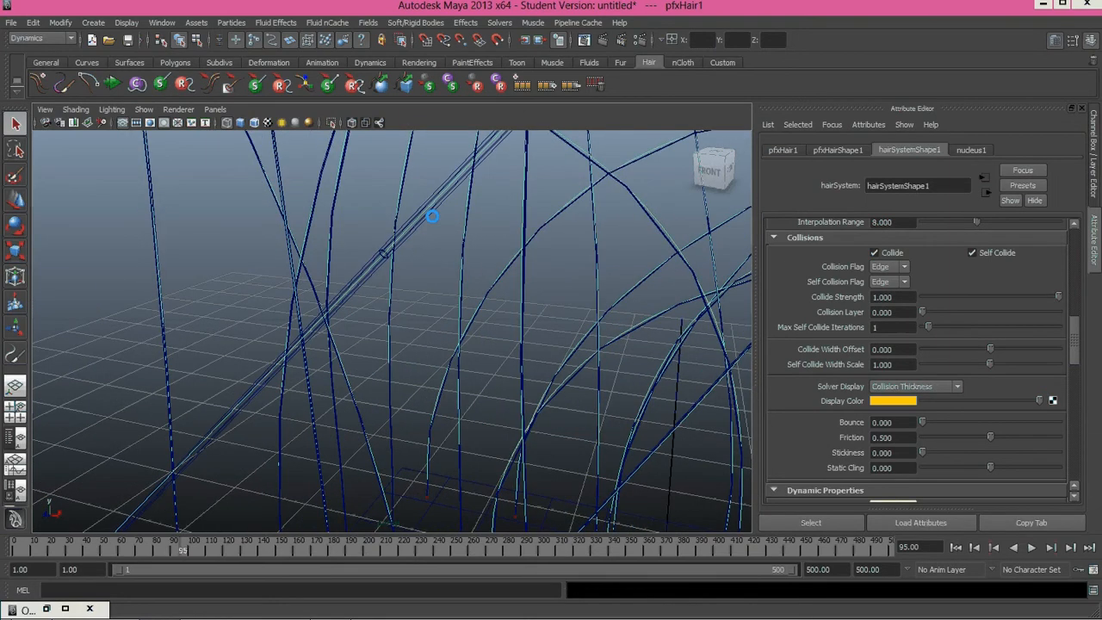
left_click_drag(449, 235, 569, 296, "alt")
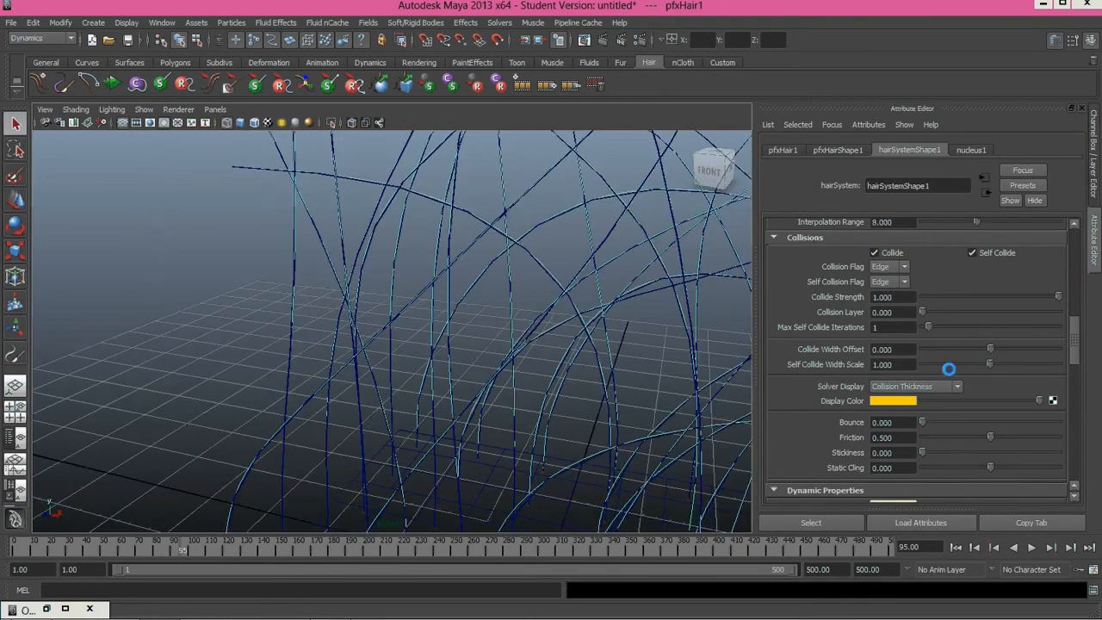
left_click_drag(990, 348, 1016, 348)
left_click(956, 547)
left_click(1030, 547)
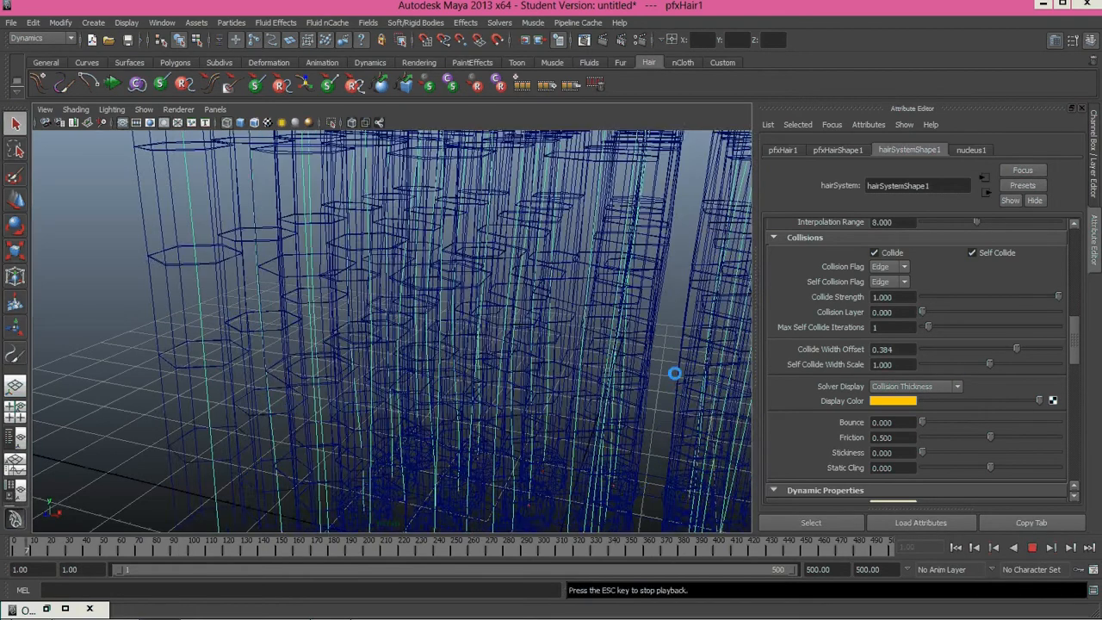
Step: During playback, try Collide Width Offset at about 0.091 and 0.434, settle on about 0.111, and set Solver Display to Off
left_click_drag(1016, 349, 996, 348)
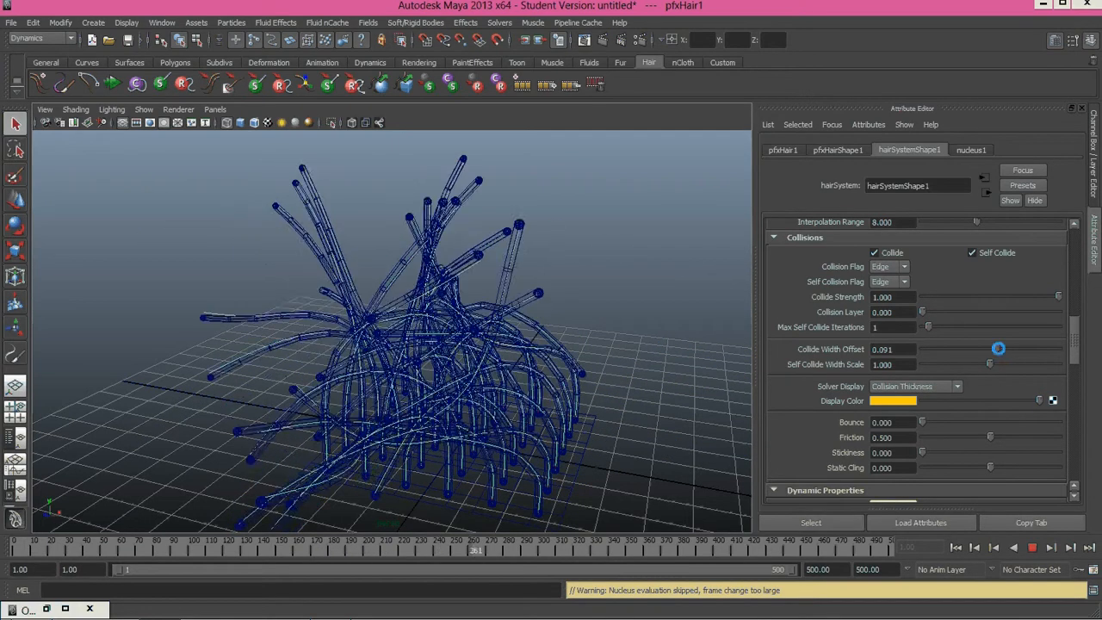
left_click_drag(997, 349, 1007, 349)
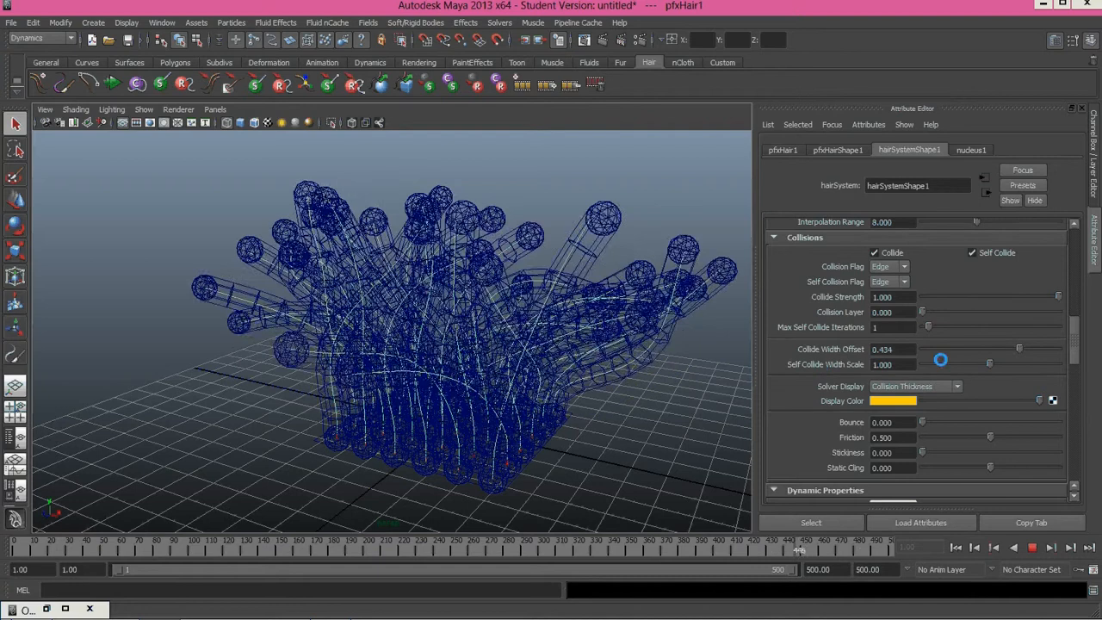
left_click_drag(1020, 349, 997, 348)
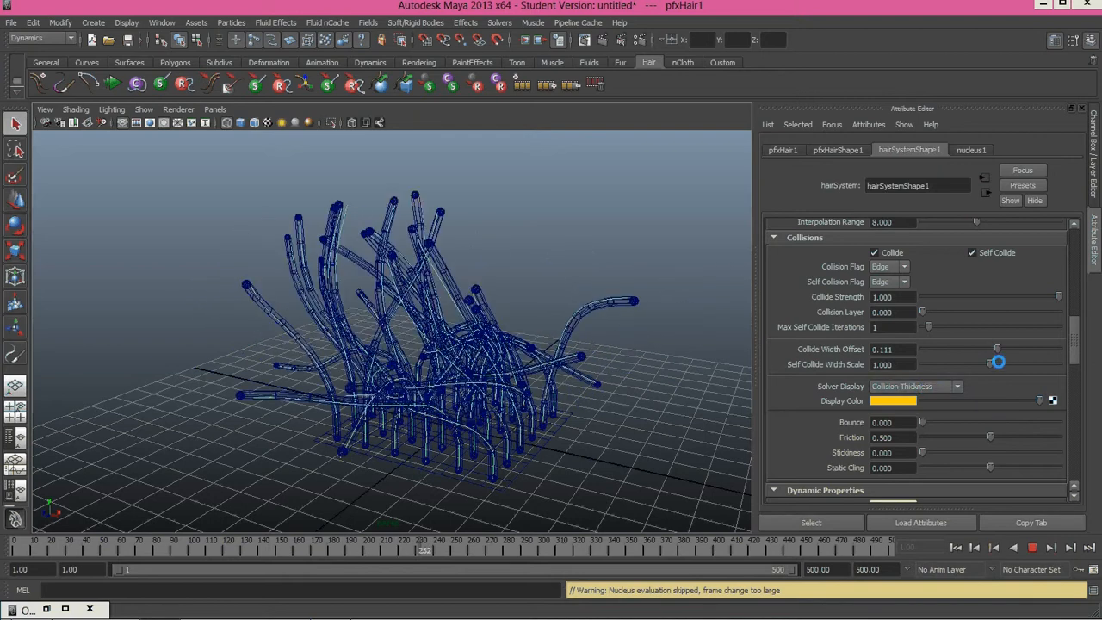
left_click(924, 387)
left_click(933, 406)
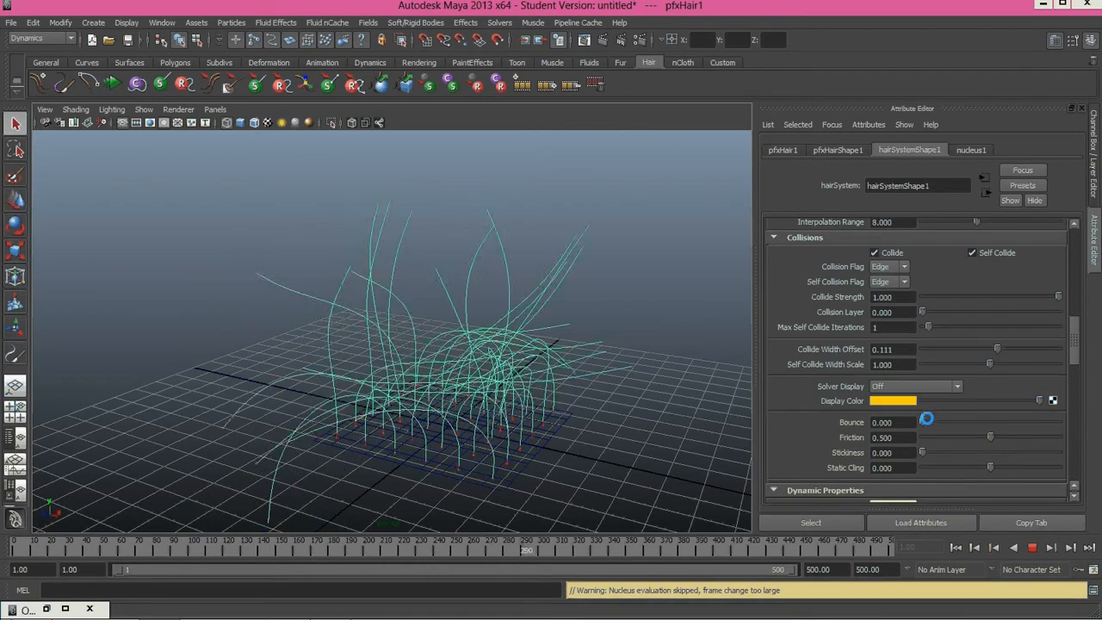
Step: Set the hair's collision Bounce to about 0.035, Stickiness to 1.596 and Static Cling to 0.727, then stop playback near frame 260
left_click_drag(926, 420, 928, 421)
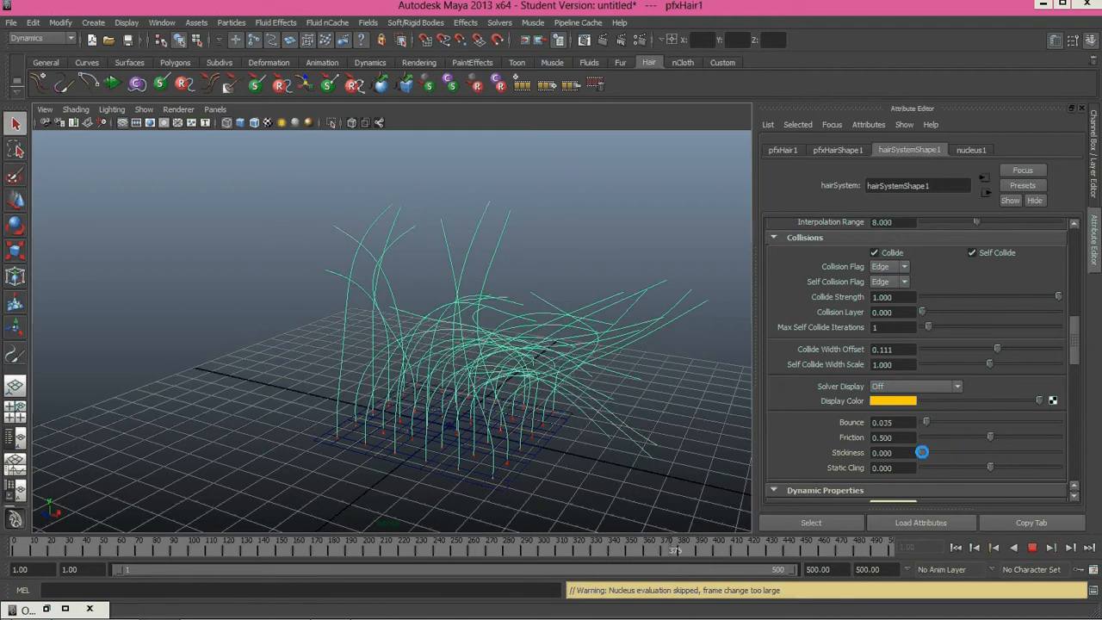
left_click_drag(925, 451, 1030, 451)
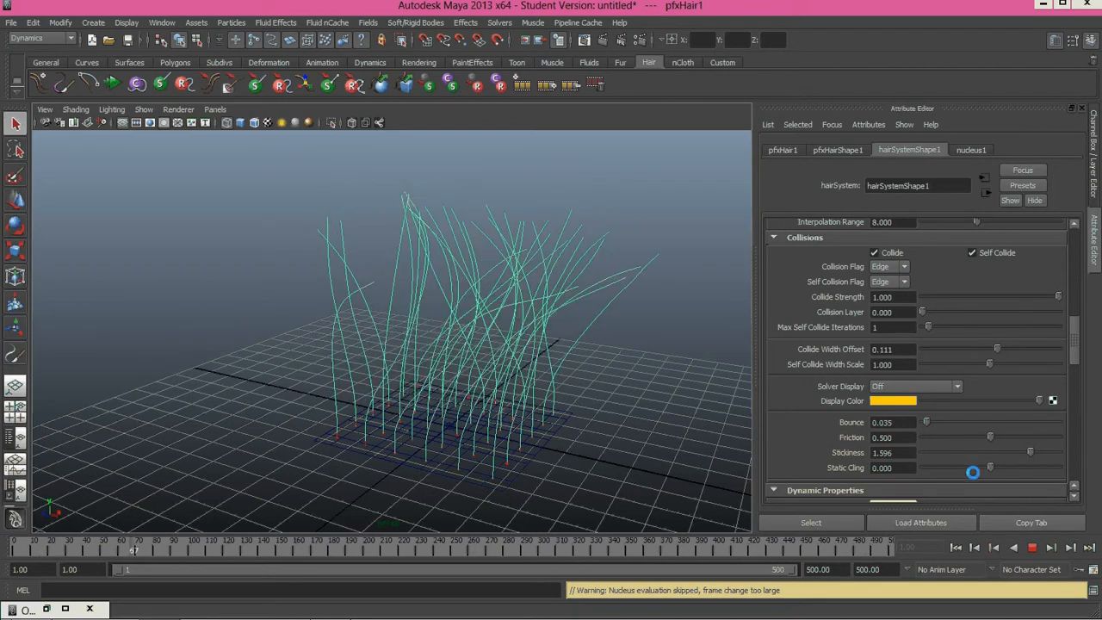
left_click_drag(991, 467, 1040, 465)
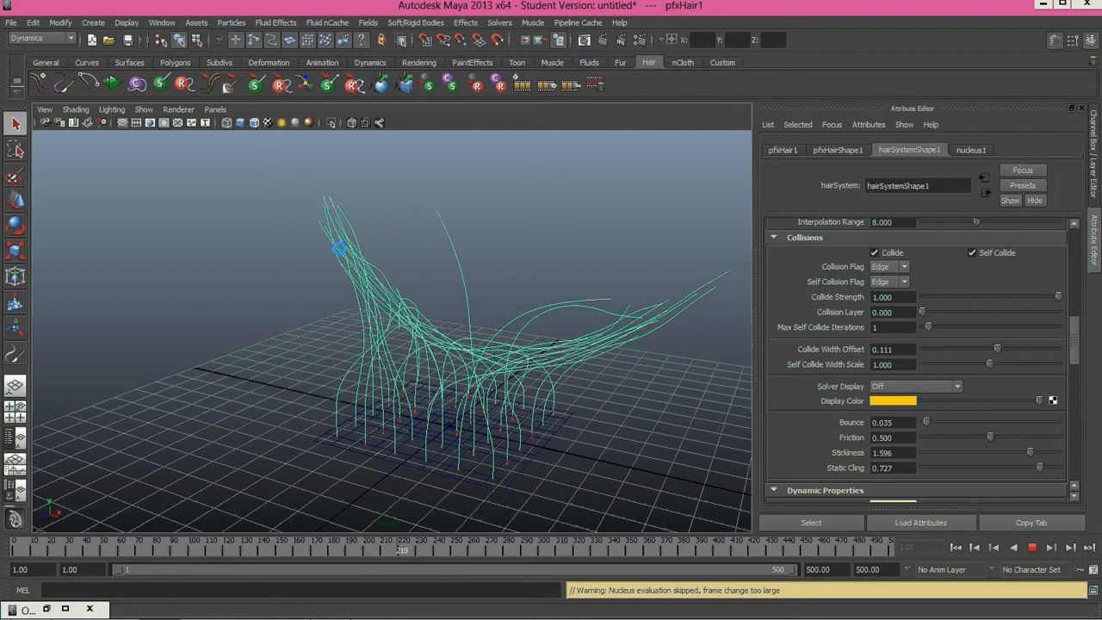
left_click(1032, 547)
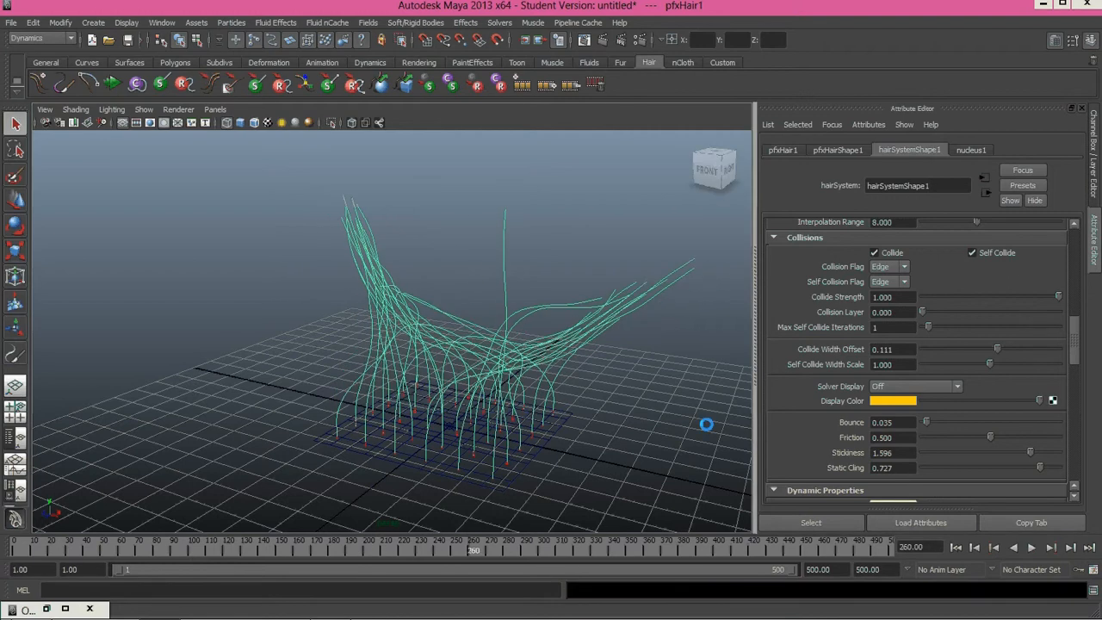
Step: Play the simulation from frame 260 and, in Dynamic Properties, try Rest Length Scale at about 1.636 with Stretch Resistance at 0
left_click_drag(484, 317, 517, 370, "alt")
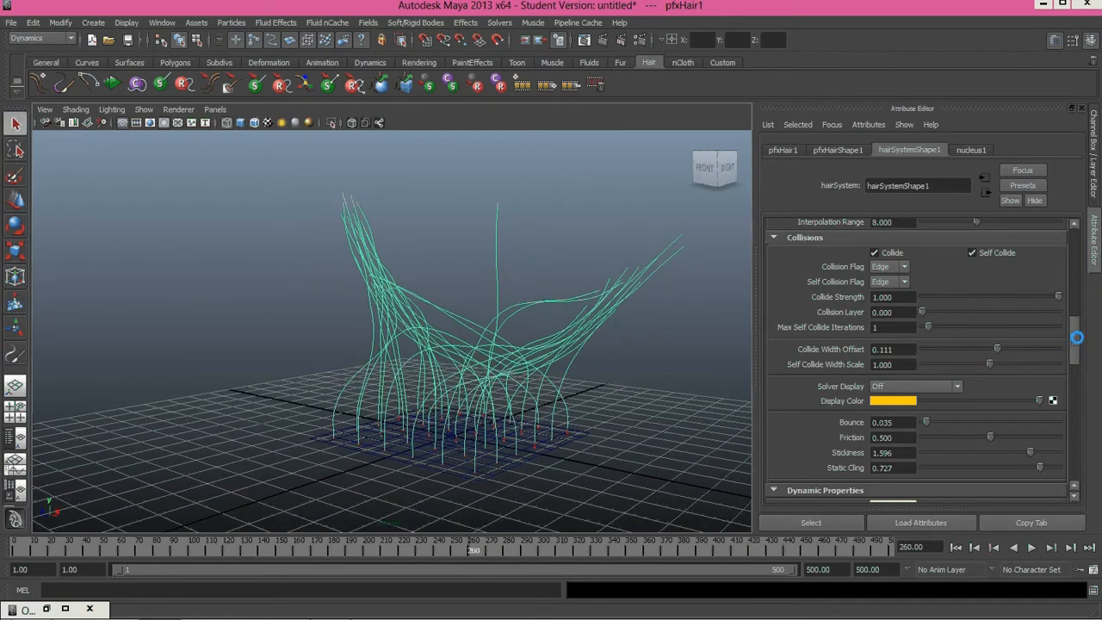
left_click_drag(1076, 337, 1076, 372)
left_click(1030, 547)
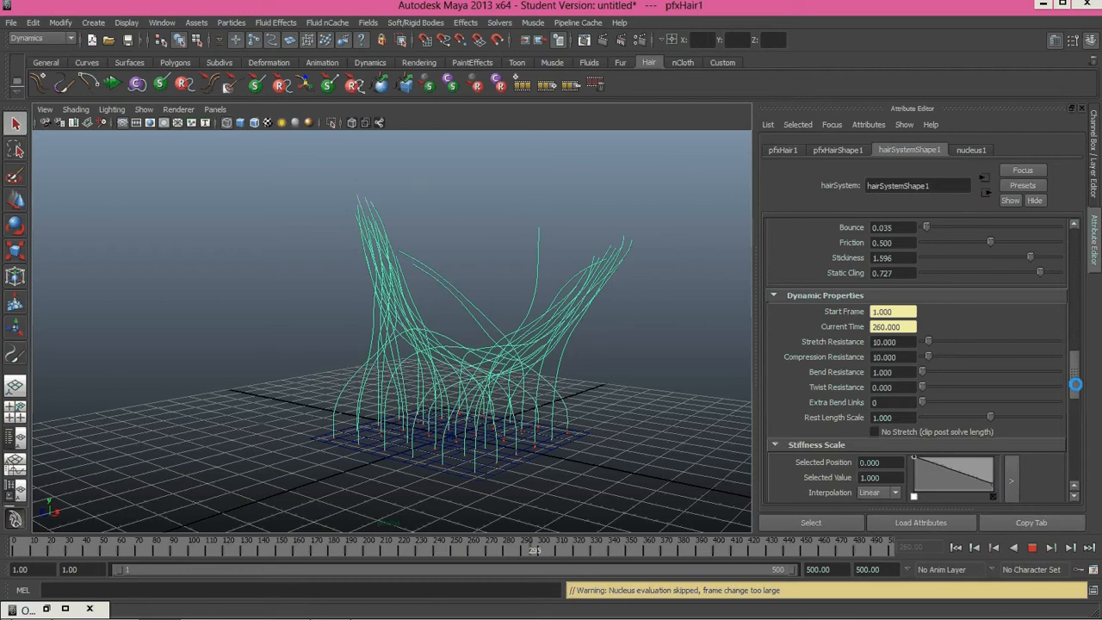
left_click_drag(1075, 384, 1075, 389)
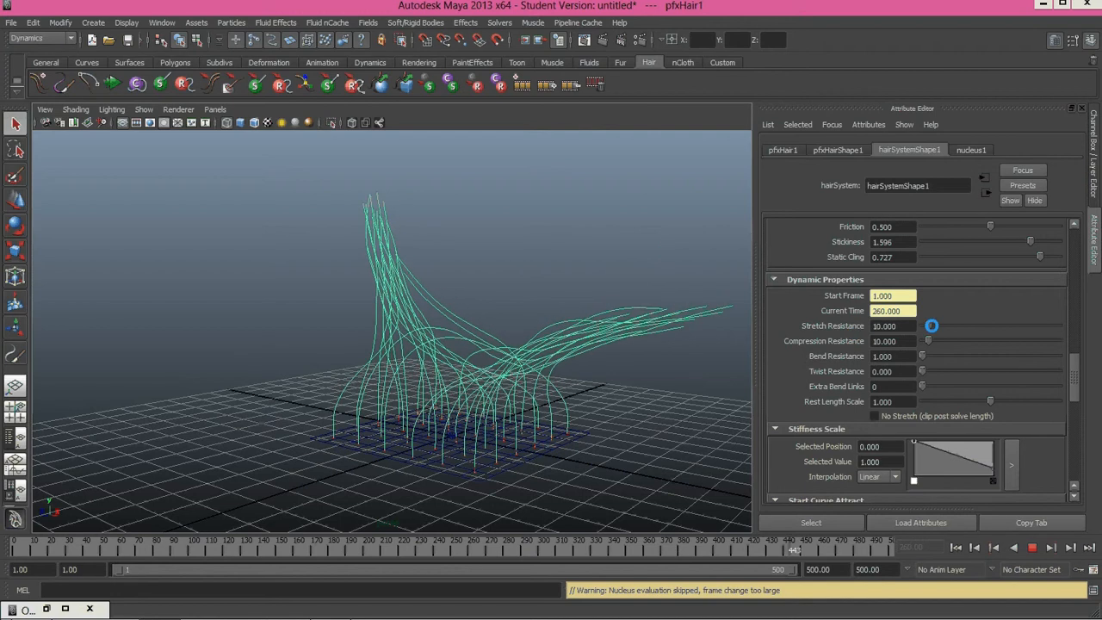
left_click_drag(990, 401, 1033, 402)
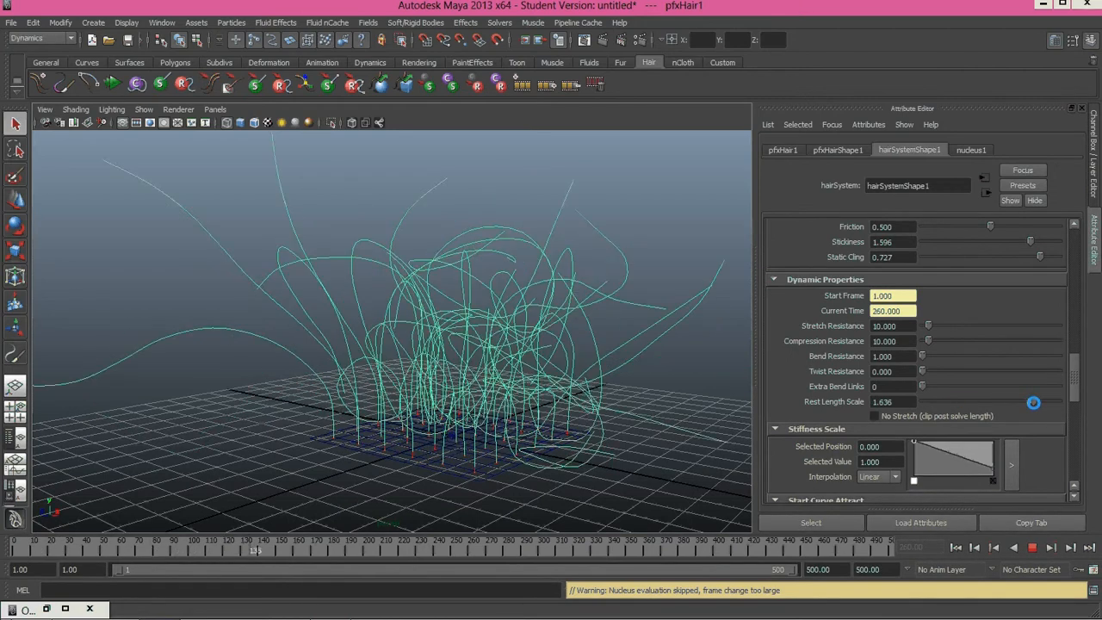
left_click_drag(943, 325, 922, 328)
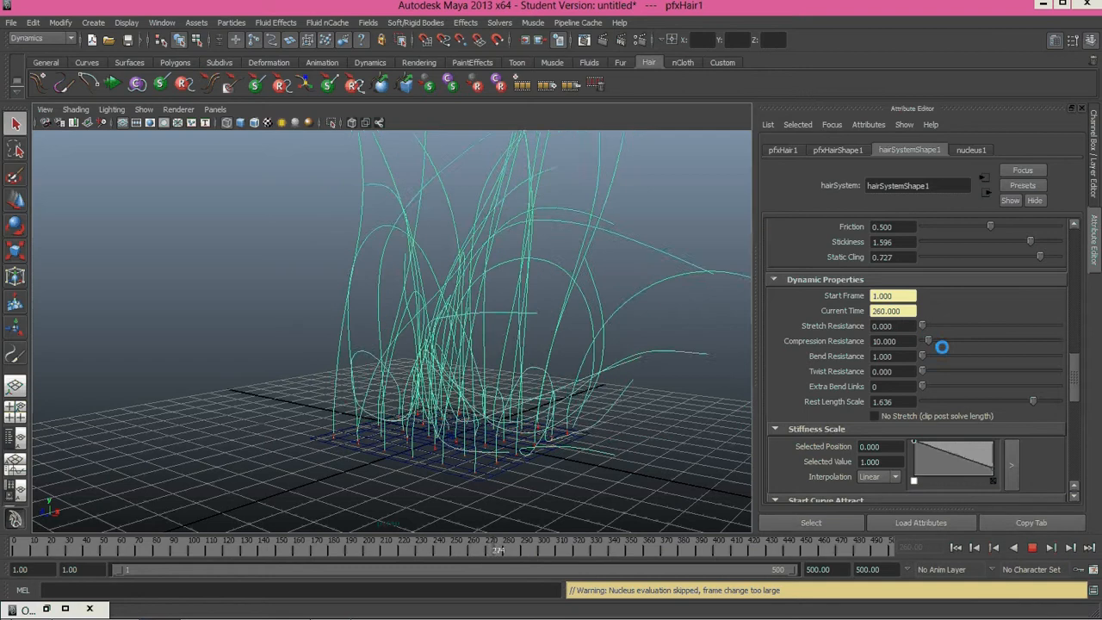
Step: During playback, lower the hair's Rest Length Scale to about 0.030, briefly raise Stretch Resistance and bring it back to 0
left_click_drag(1032, 398, 934, 401)
left_click_drag(923, 323, 930, 322)
left_click_drag(933, 401, 922, 400)
left_click_drag(930, 325, 921, 322)
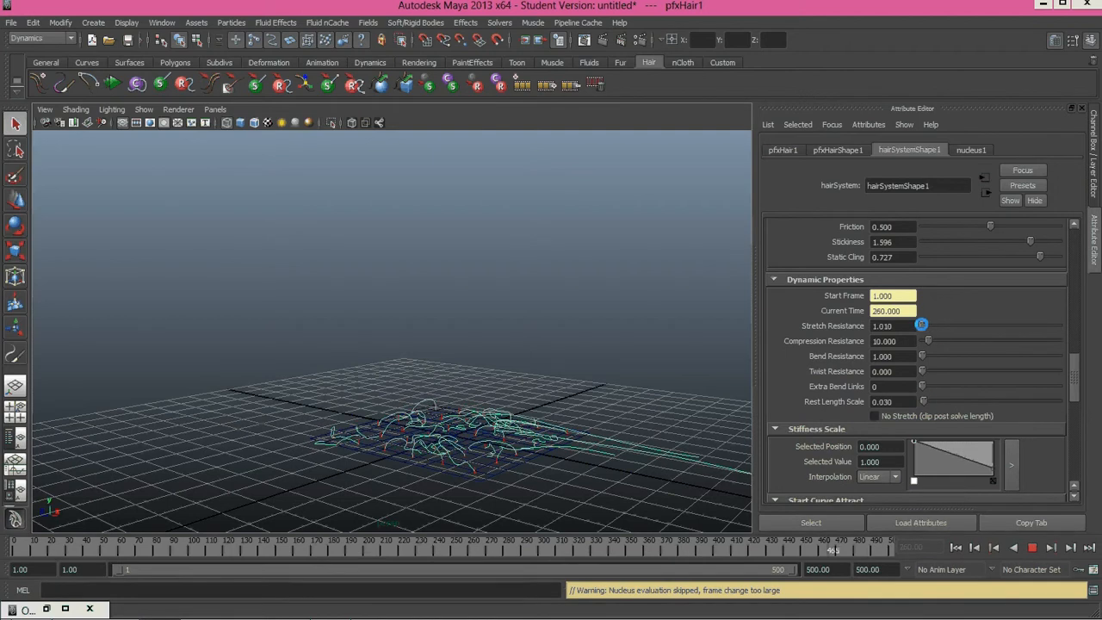
Step: Try Rest Length Scale at about 0.212 with Stretch Resistance 9.091, and at 0 with Stretch Resistance 26.263
left_click_drag(923, 401, 936, 401)
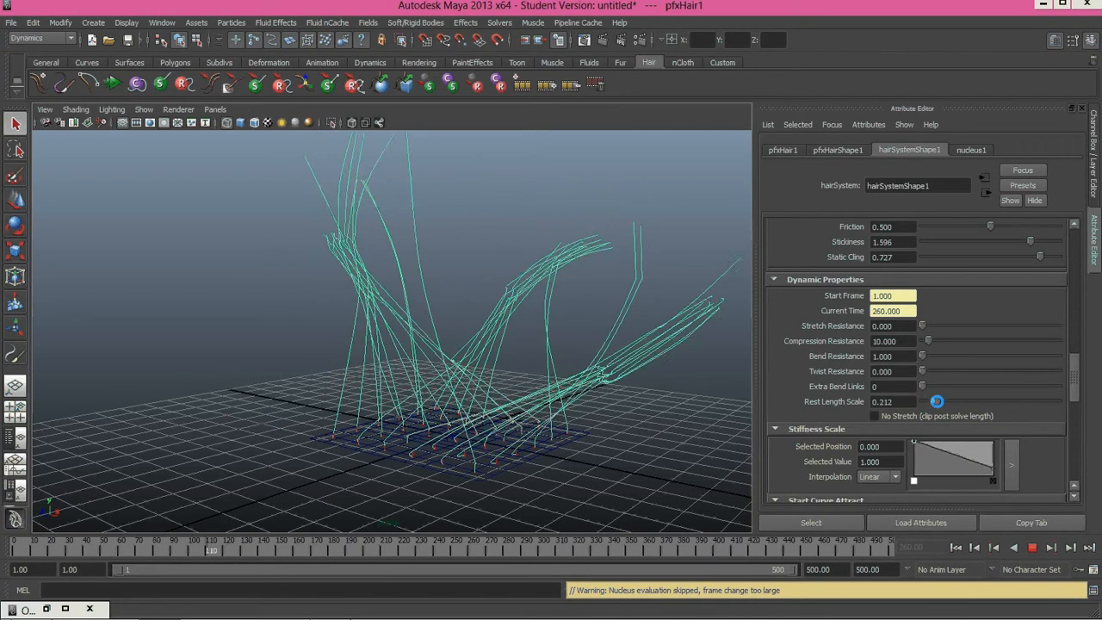
left_click_drag(922, 325, 927, 326)
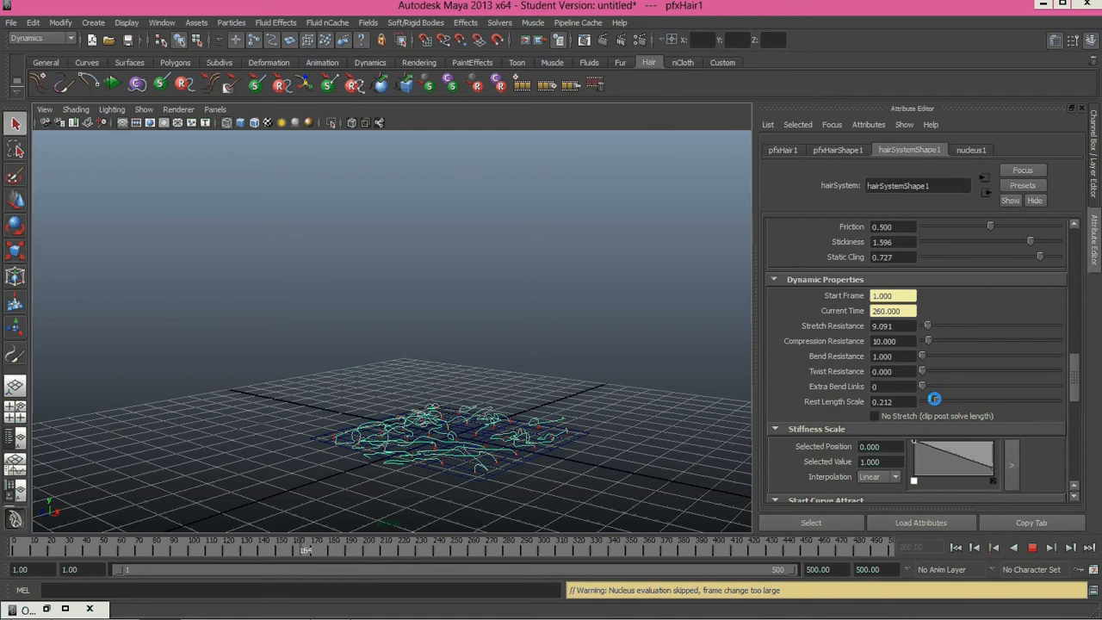
left_click_drag(934, 400, 920, 401)
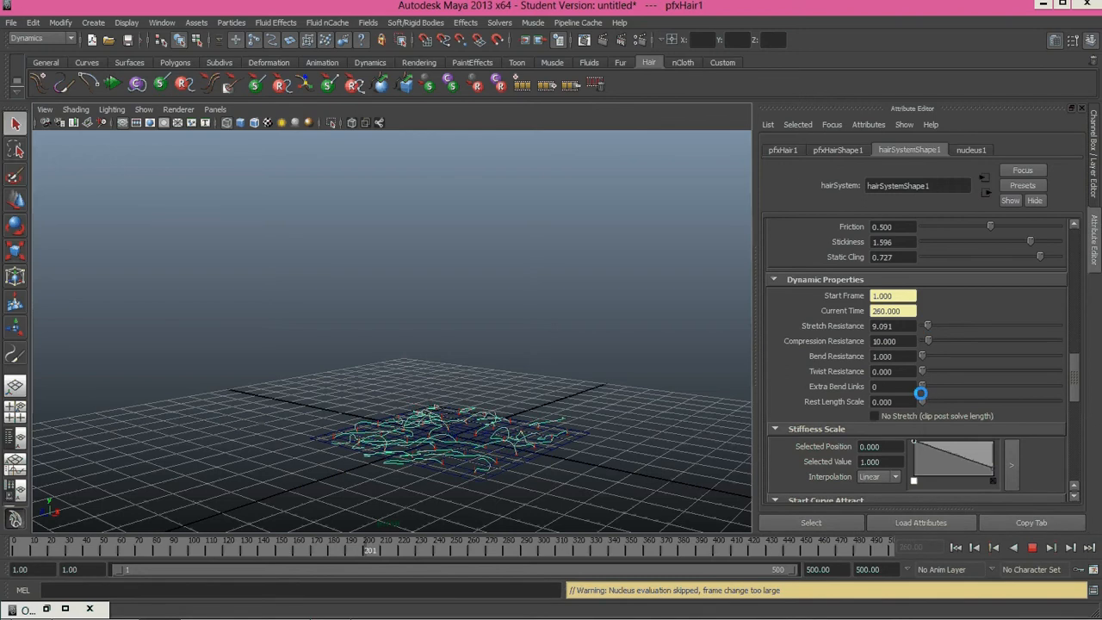
left_click_drag(927, 325, 940, 326)
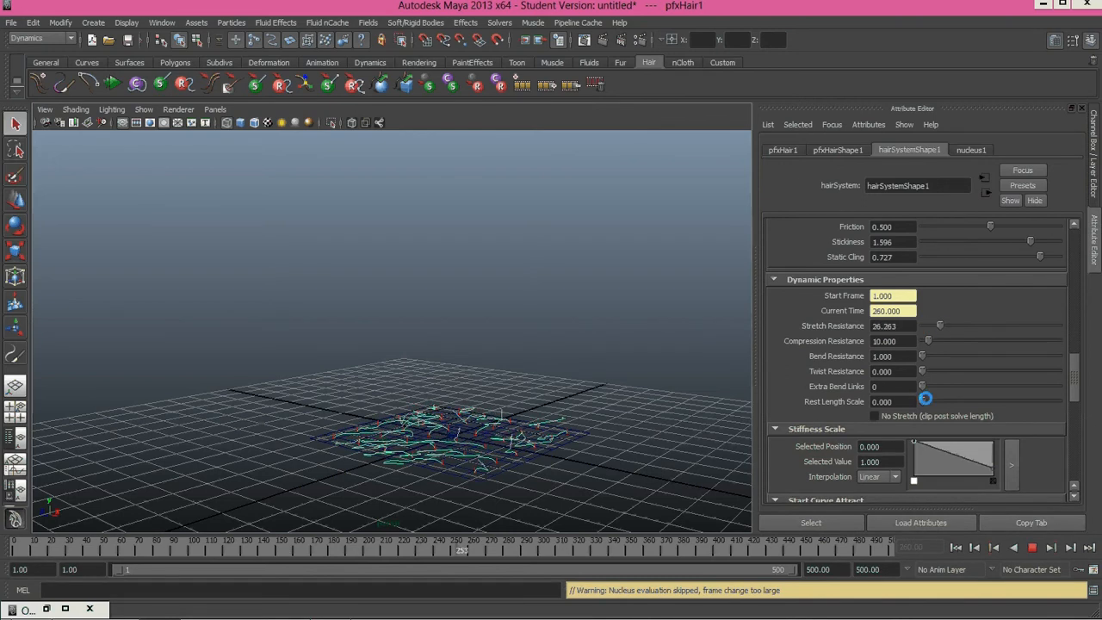
Step: Try Rest Length Scale 0.192 with Stretch Resistance 0, and settle on Rest Length Scale 0.081 with Stretch Resistance 26.263
left_click_drag(922, 400, 935, 400)
left_click_drag(940, 325, 918, 322)
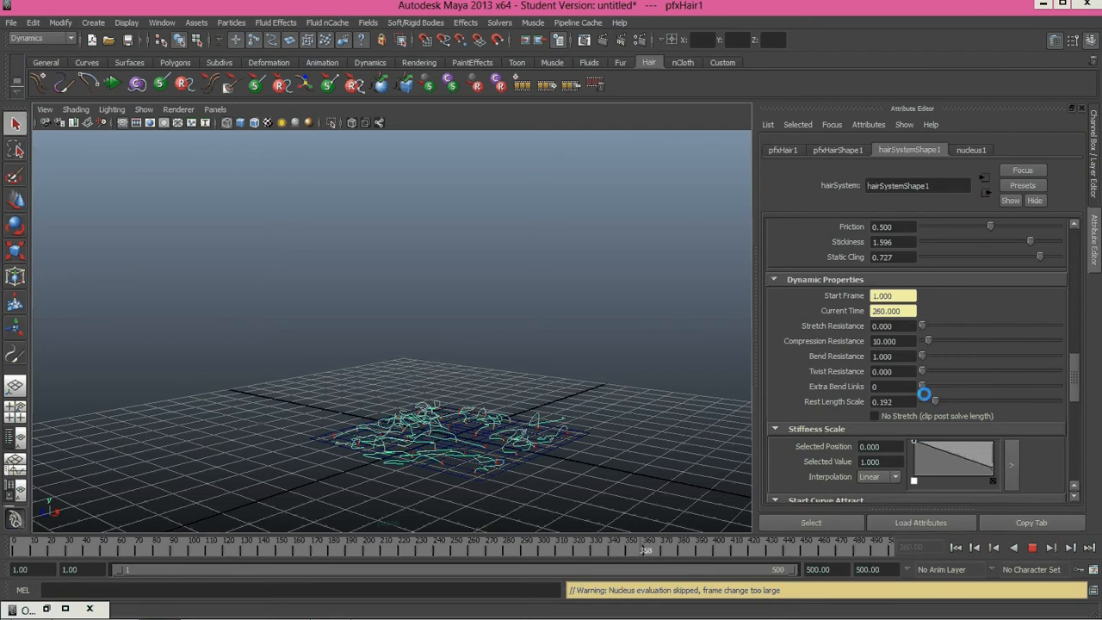
left_click_drag(934, 399, 927, 402)
left_click_drag(922, 325, 940, 325)
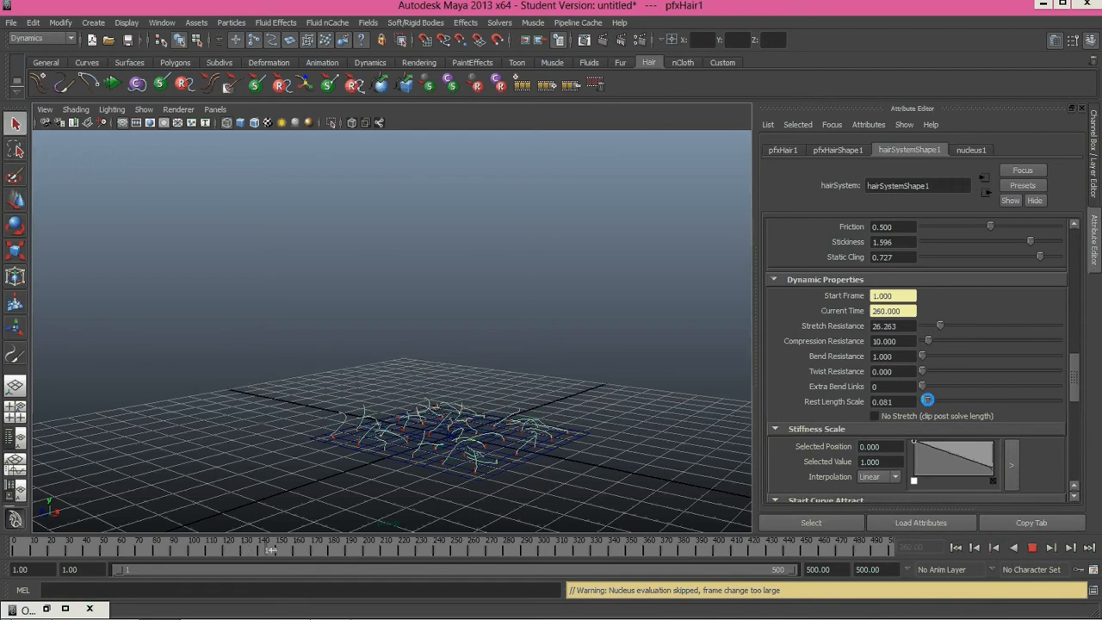
Step: Raise Rest Length Scale to about 0.778 and on to 0.848 while checking the playing hair from several angles
left_click_drag(927, 402, 974, 401)
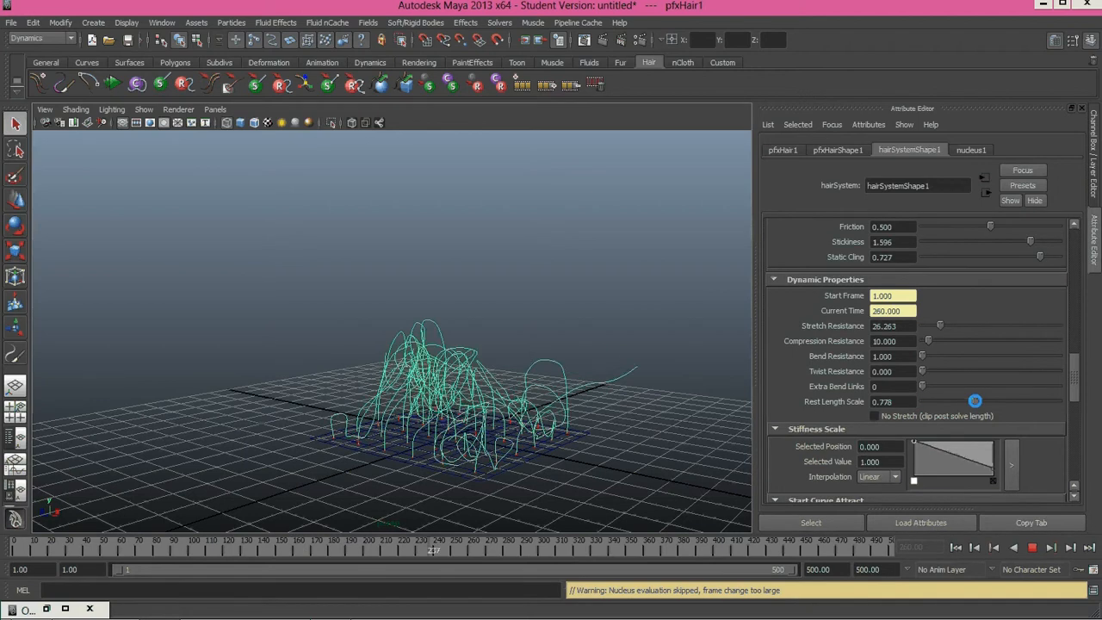
left_click_drag(525, 391, 517, 427, "alt")
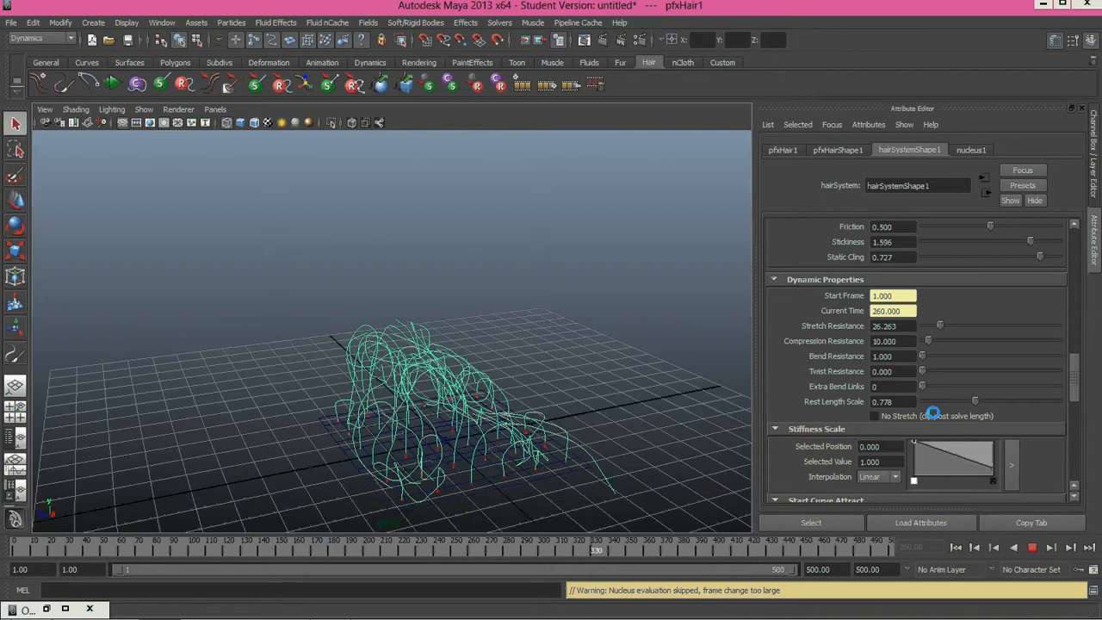
left_click_drag(976, 402, 981, 402)
scroll(477, 429, "down", 2)
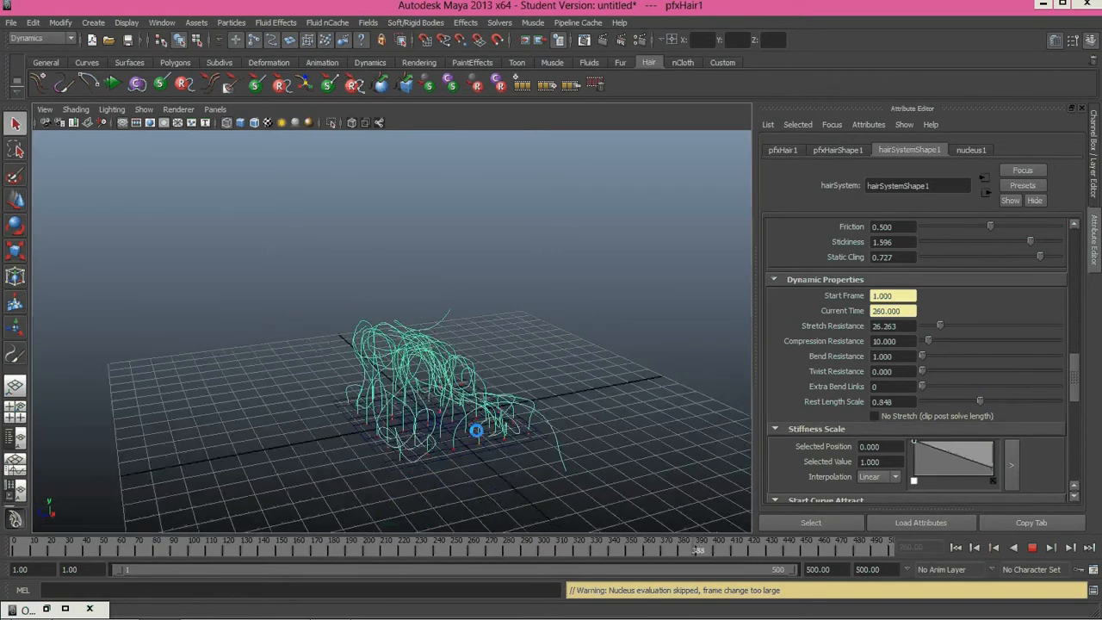
left_click_drag(476, 429, 416, 388, "alt")
scroll(394, 427, "up", 3)
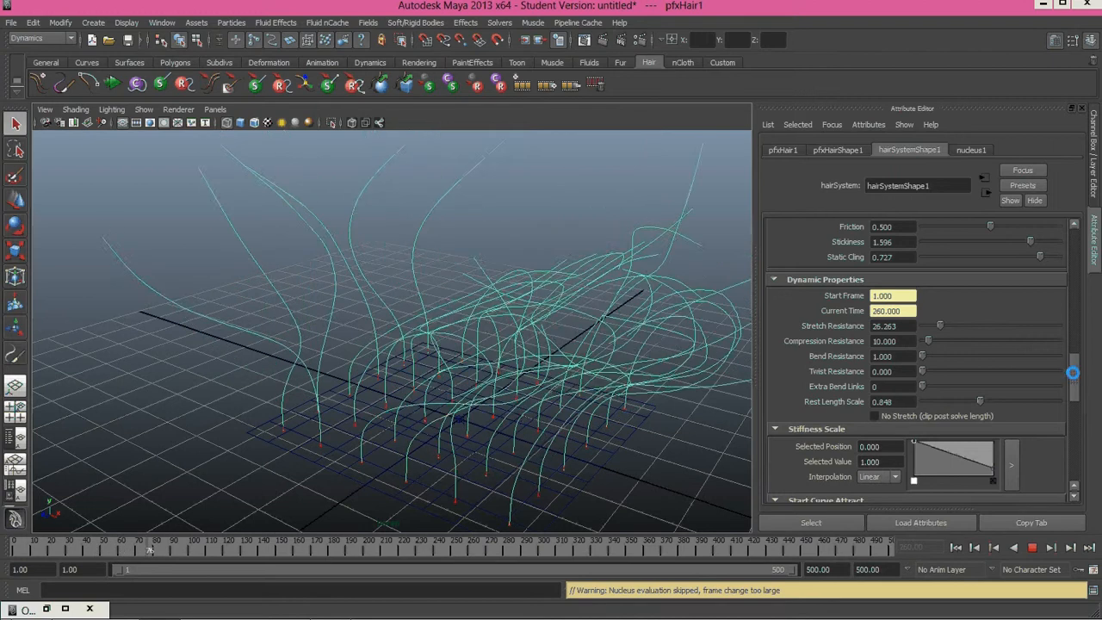
Step: During playback, try Start Curve Attract at about 0.526 and return it to 0
left_click_drag(1076, 370, 1075, 402)
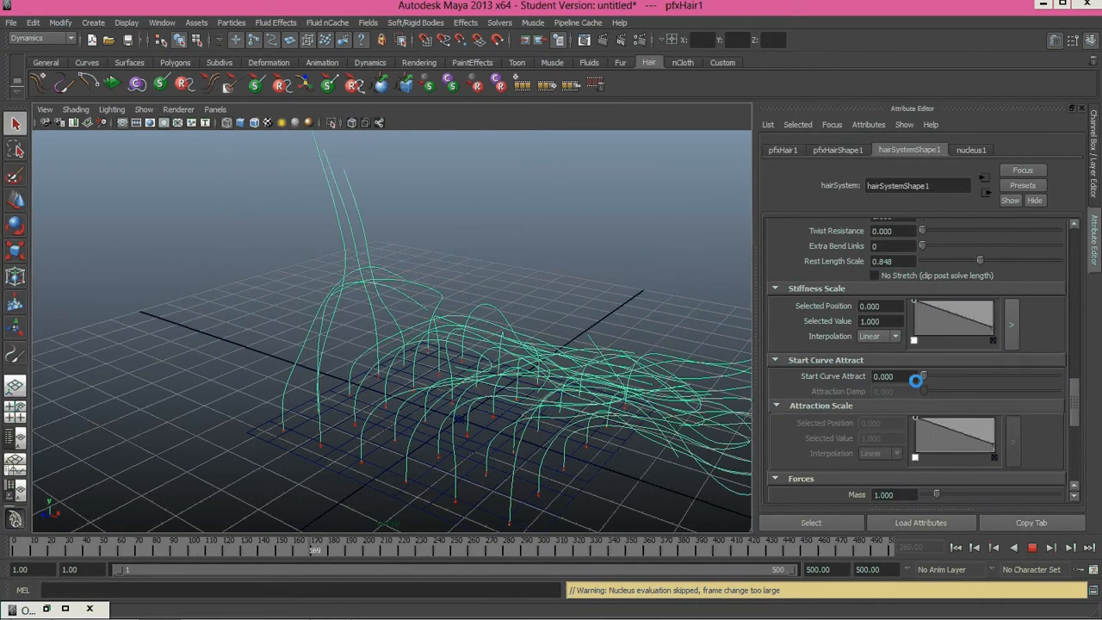
left_click(924, 375)
left_click_drag(924, 375, 992, 375)
scroll(492, 278, "down", 5)
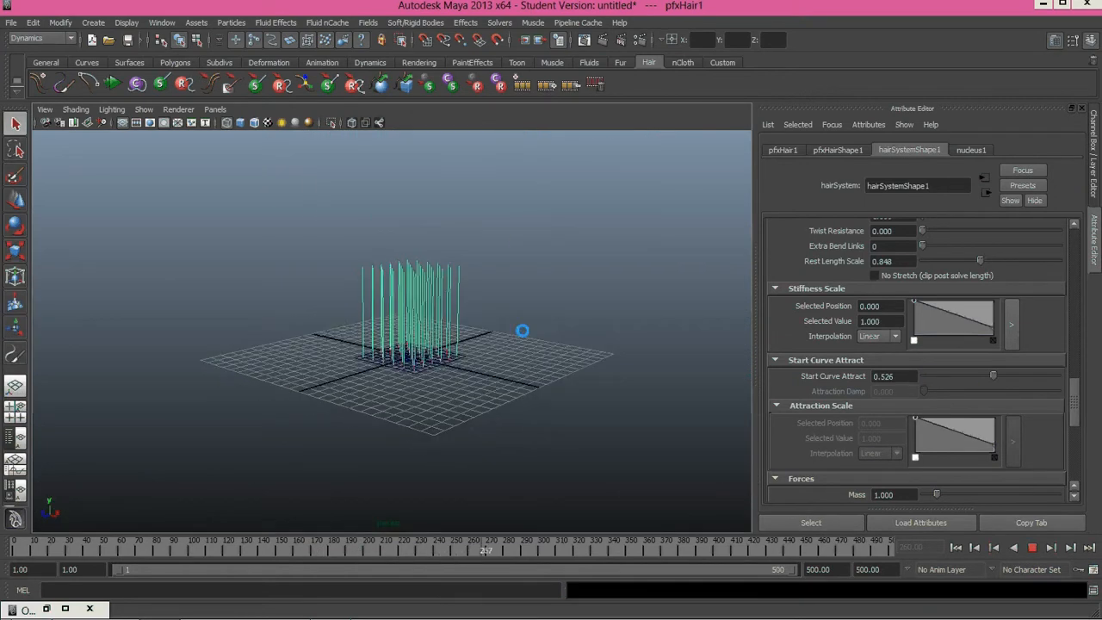
scroll(464, 336, "up", 5)
left_click_drag(992, 374, 911, 376)
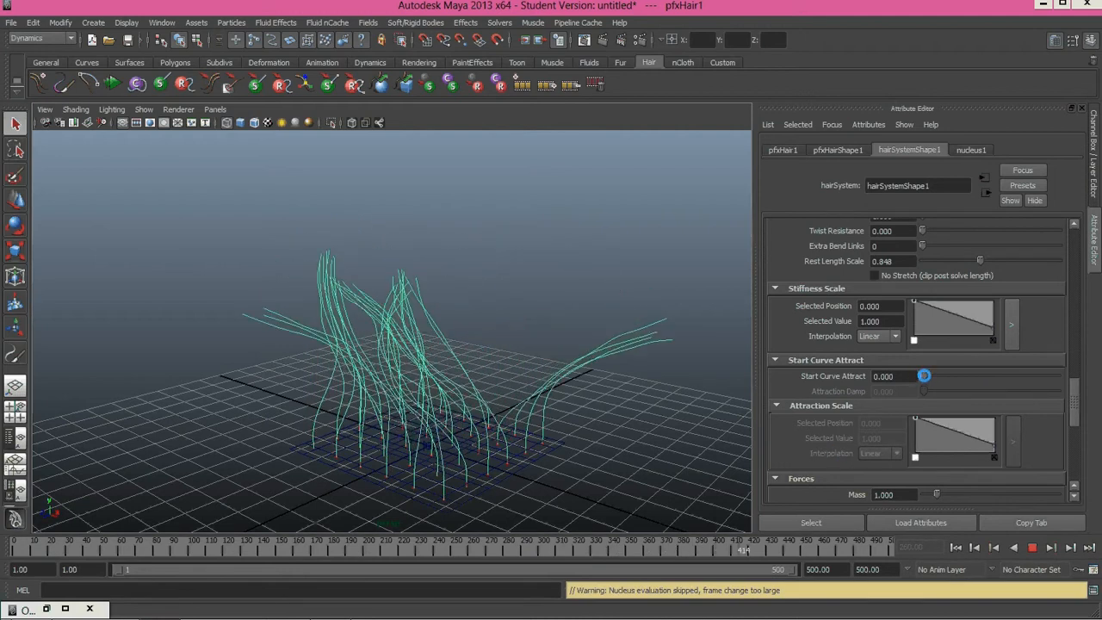
left_click_drag(923, 375, 915, 375)
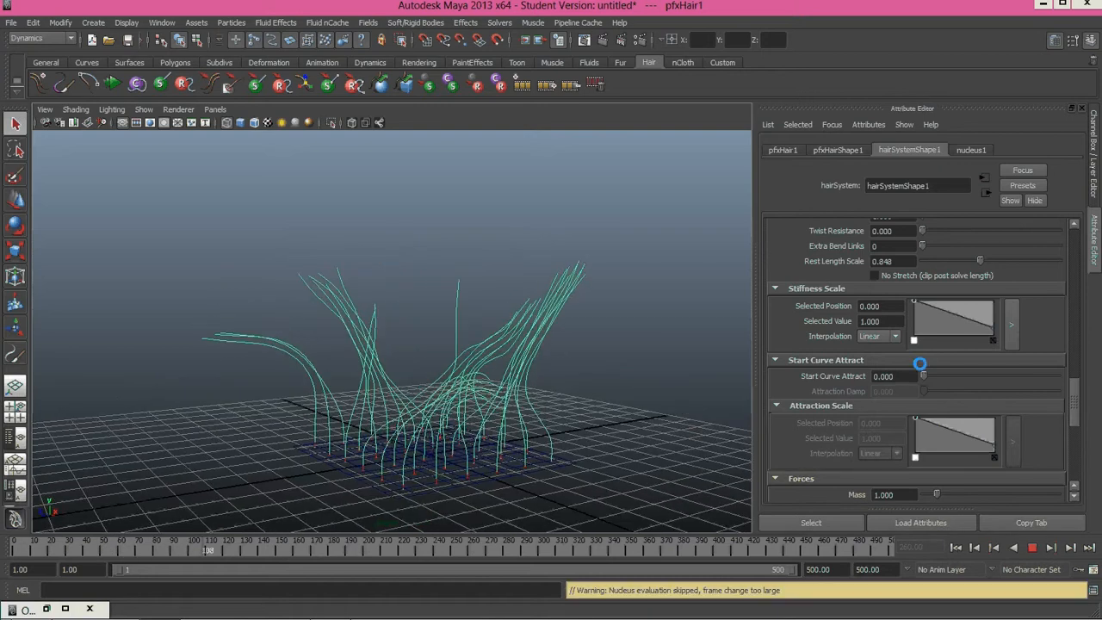
Step: Set the hair's Turbulence Intensity to about 0.348, Frequency to 0.394 and Speed to 0.545
left_click_drag(1073, 392, 1074, 362)
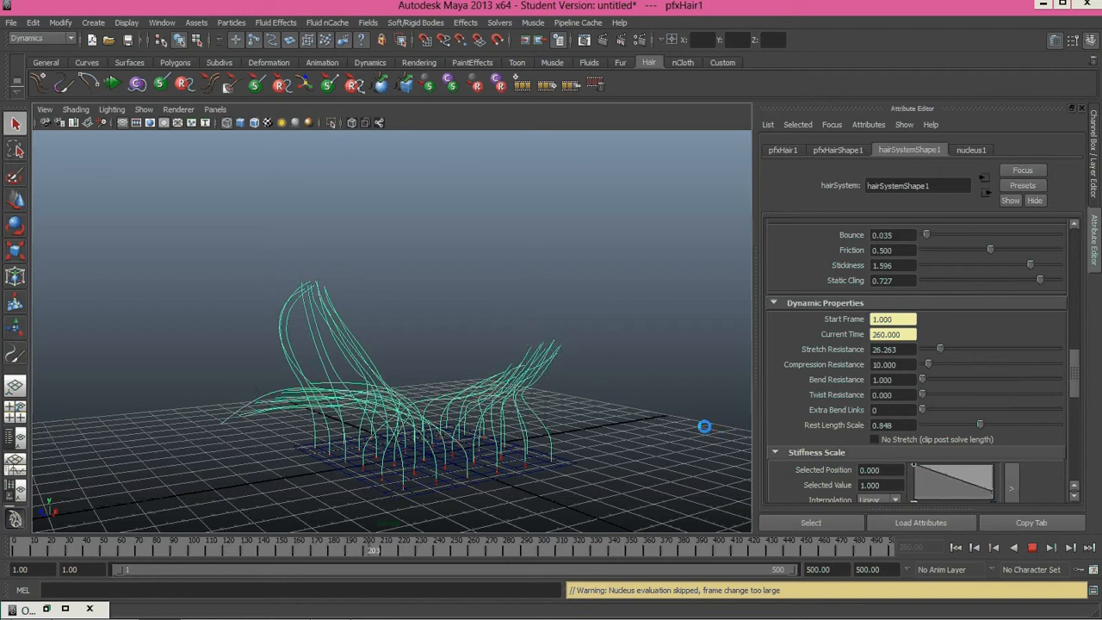
left_click_drag(1074, 373, 1073, 437)
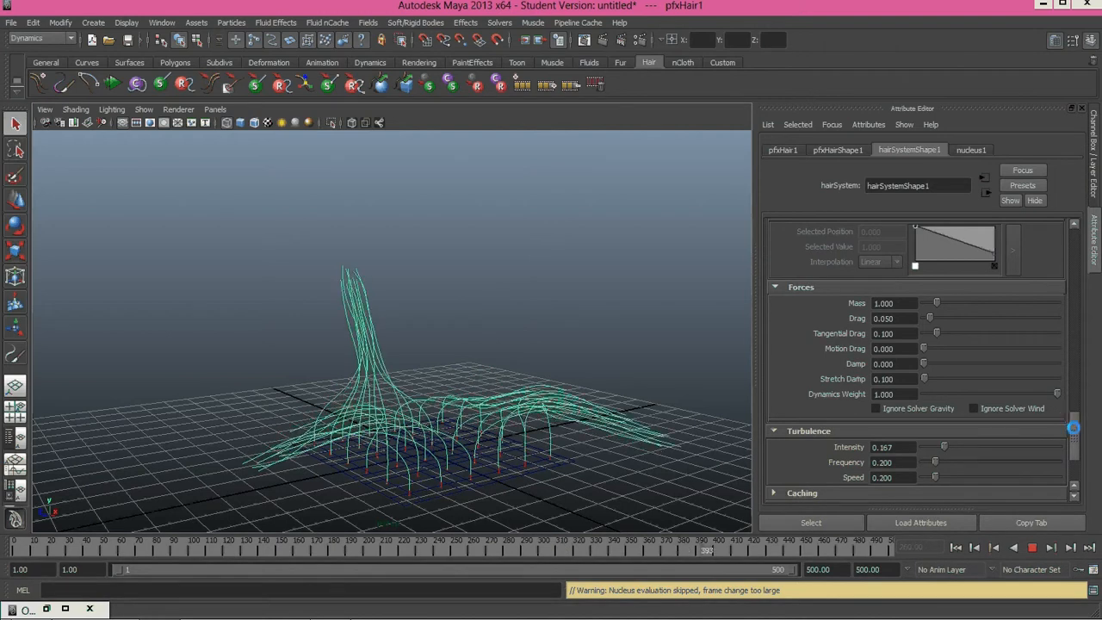
scroll(990, 419, "down", 1)
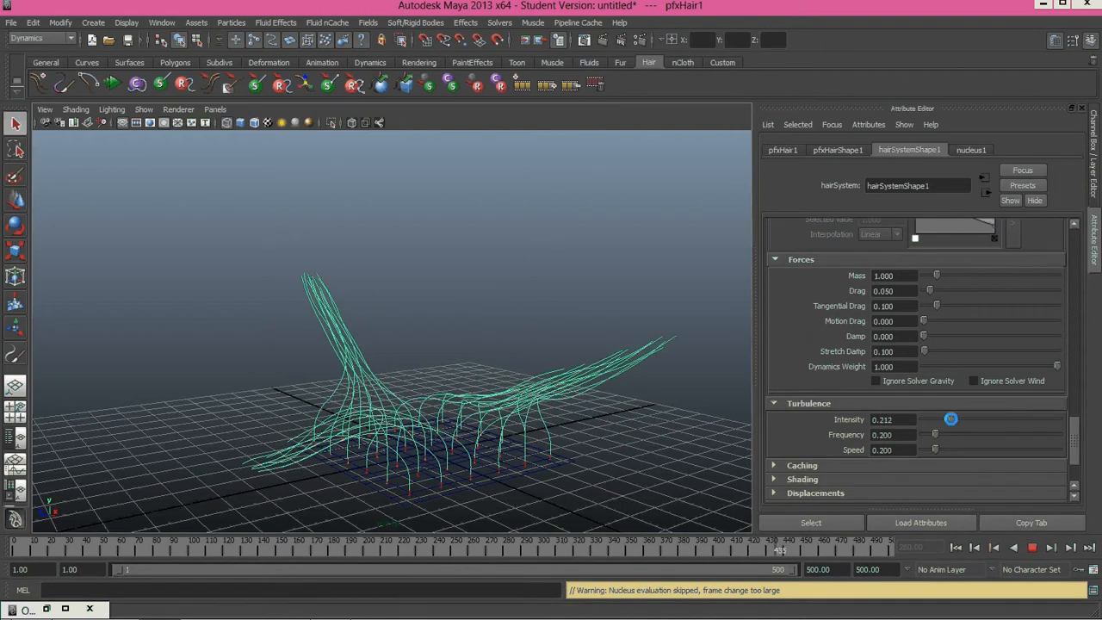
left_click_drag(952, 419, 959, 449)
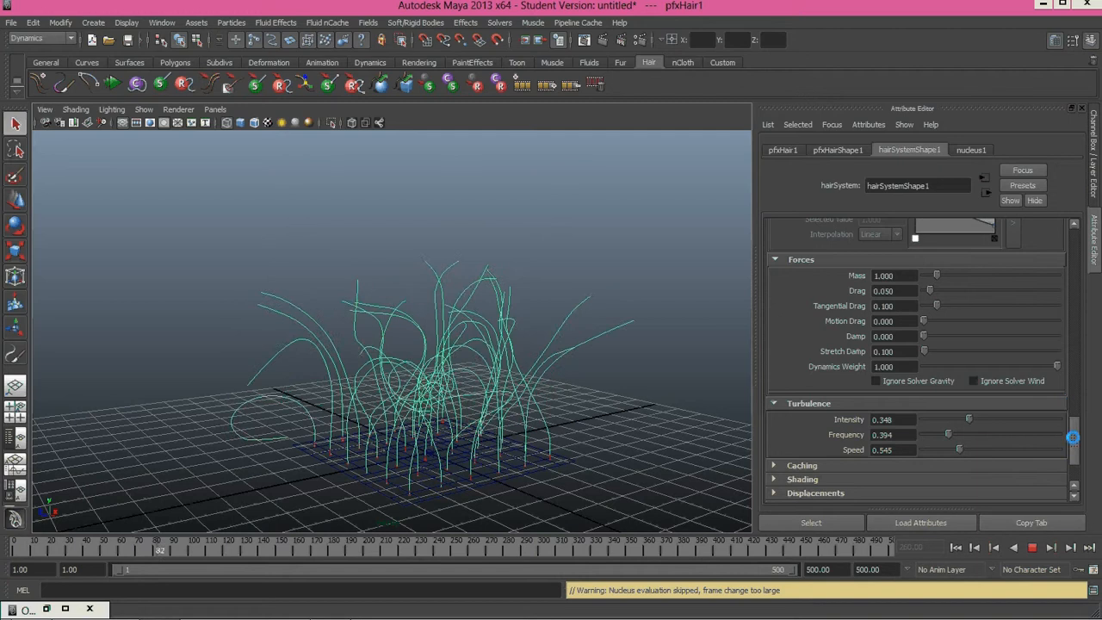
Step: Raise the collision Static Cling to about 0.838 and stop playback at frame 275
scroll(1074, 400, "up", 5)
scroll(1078, 398, "up", 4)
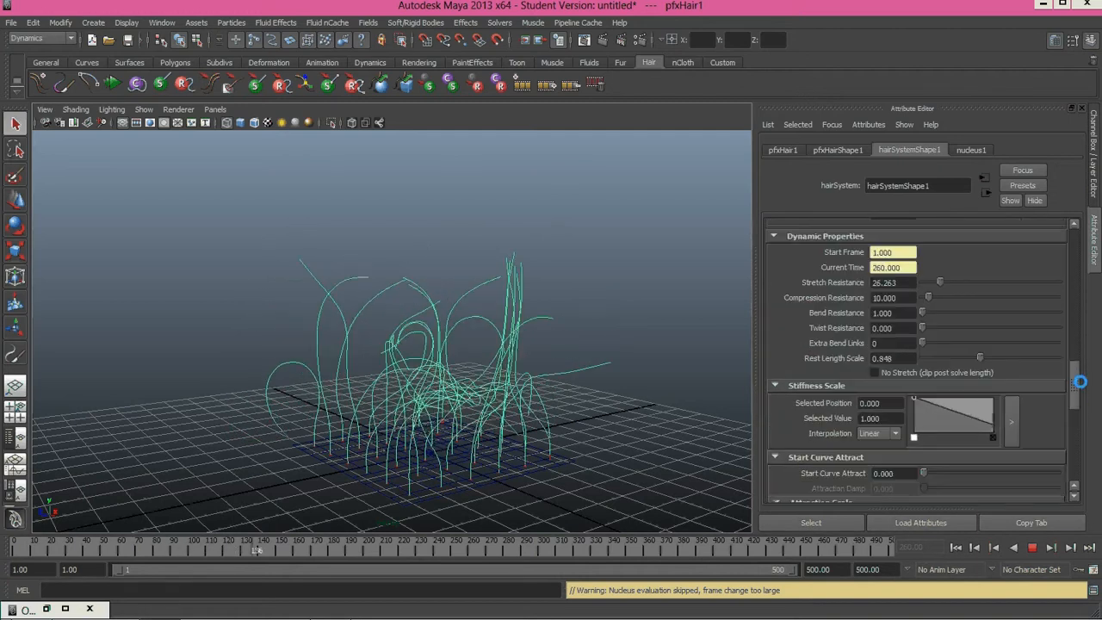
scroll(1081, 379, "up", 4)
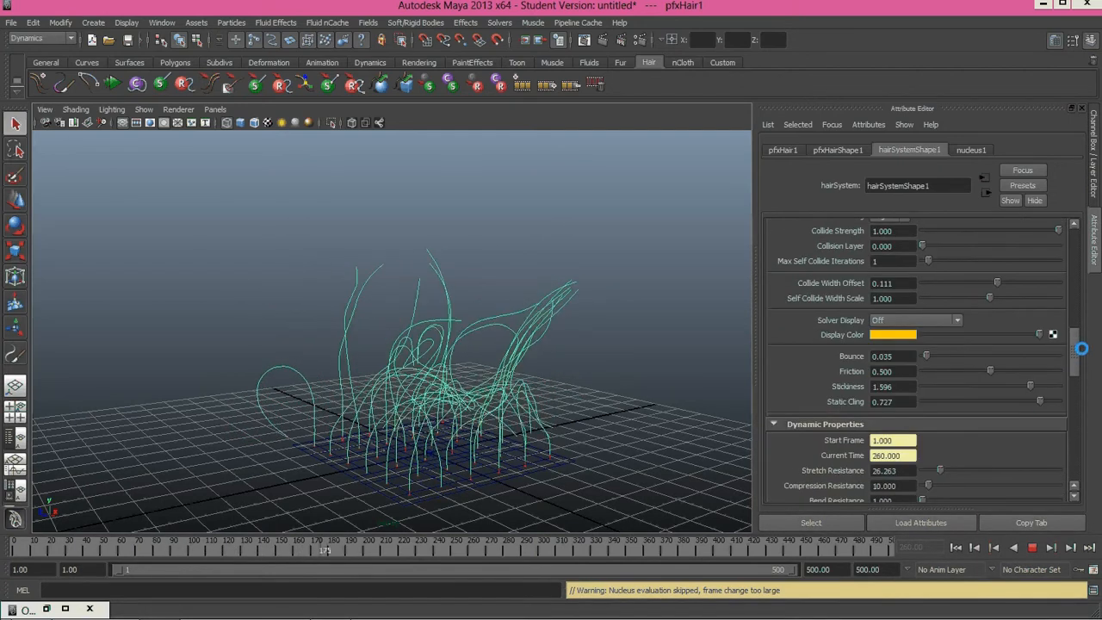
left_click(1047, 401)
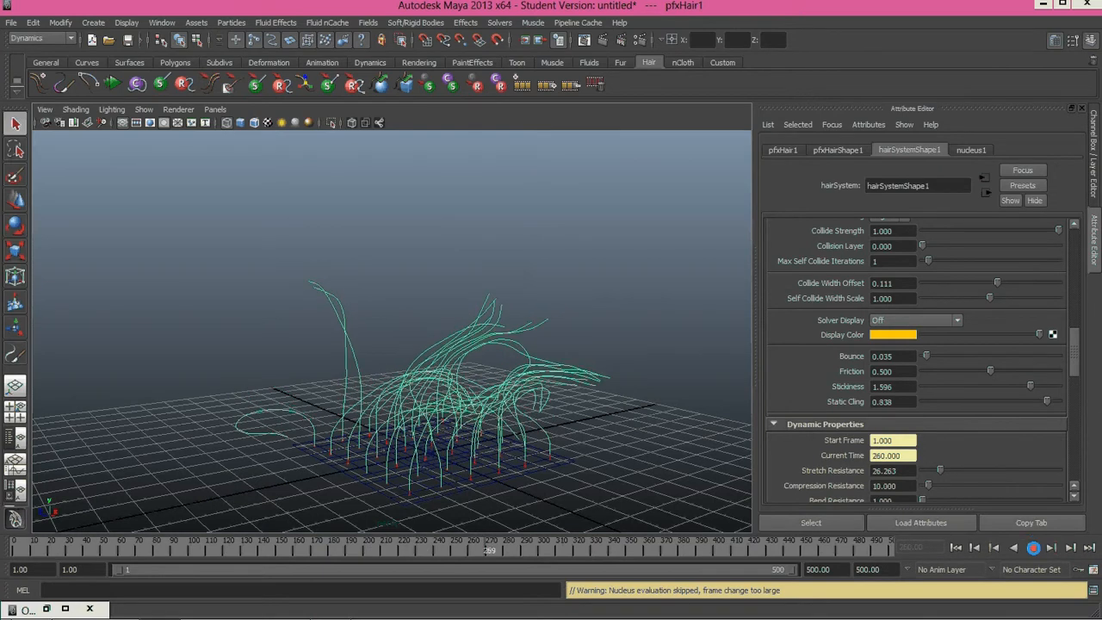
left_click_drag(603, 413, 570, 431, "alt")
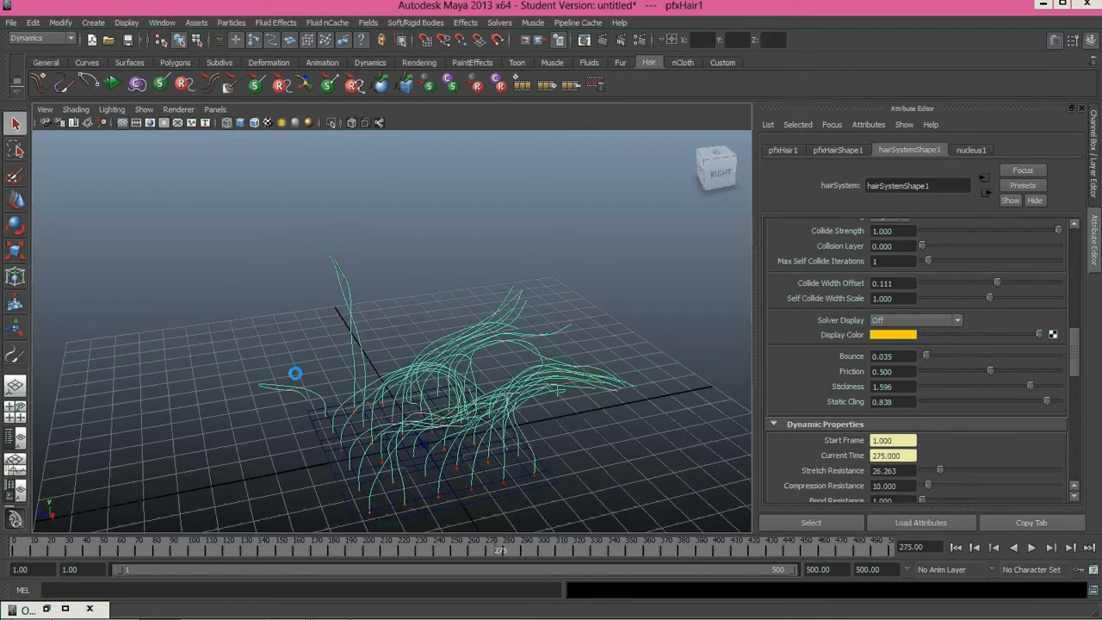
left_click_drag(295, 373, 344, 430, "alt")
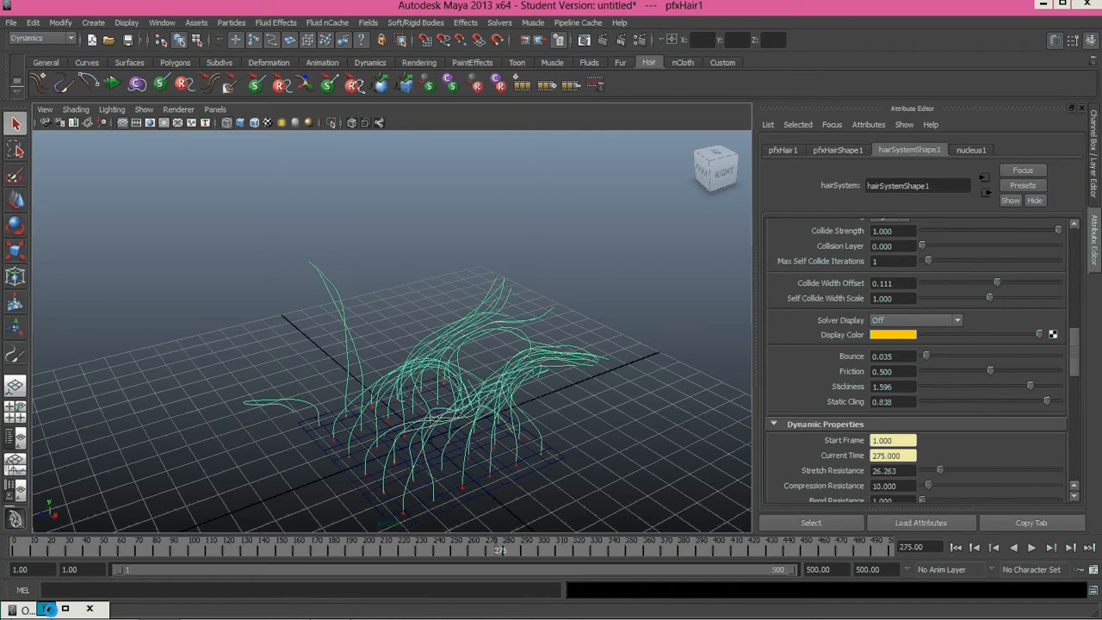
Step: In the Outliner, expand pPlane1Follicle5891 to show its curve, select the follicle and minimise the Outliner
left_click(48, 609)
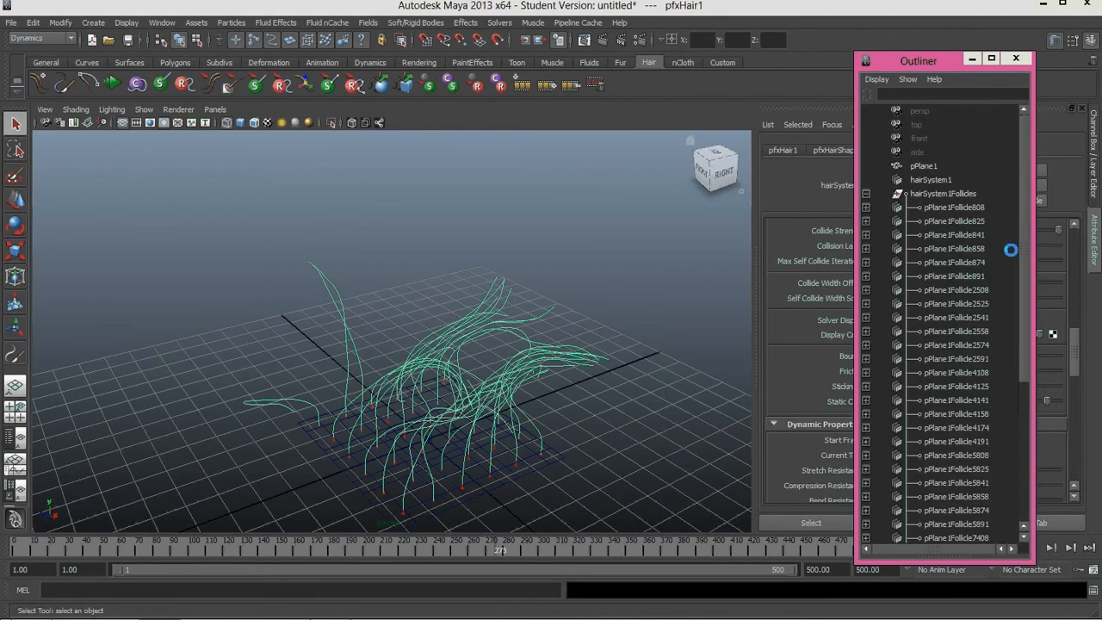
scroll(1020, 284, "down", 5)
left_click(866, 301)
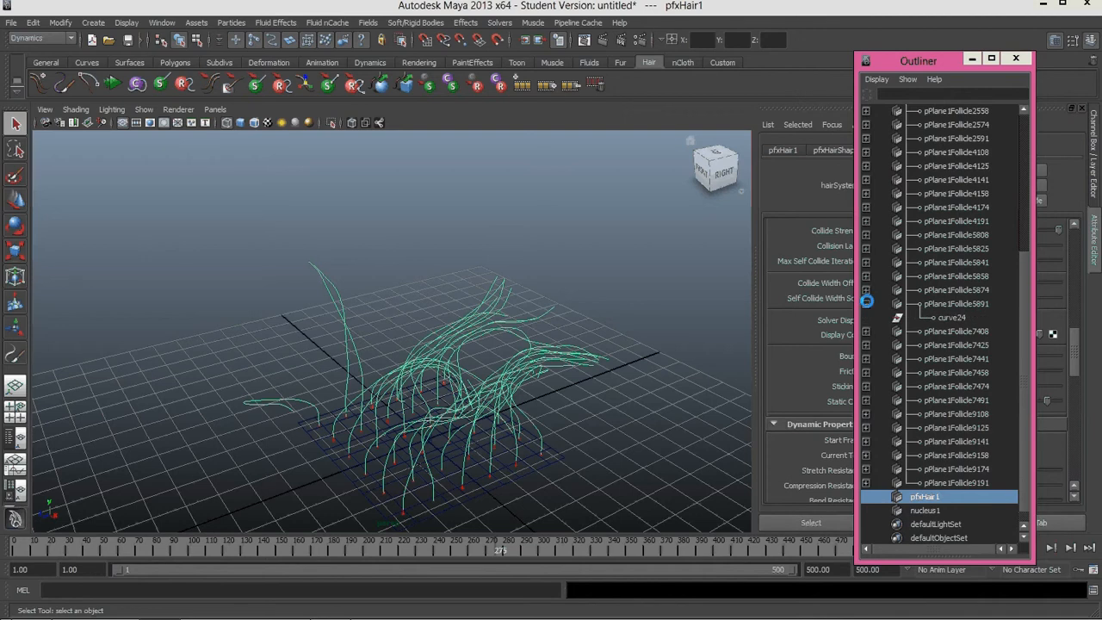
left_click(954, 303)
left_click_drag(913, 60, 851, 62)
left_click_drag(544, 303, 443, 344, "alt")
left_click(904, 65)
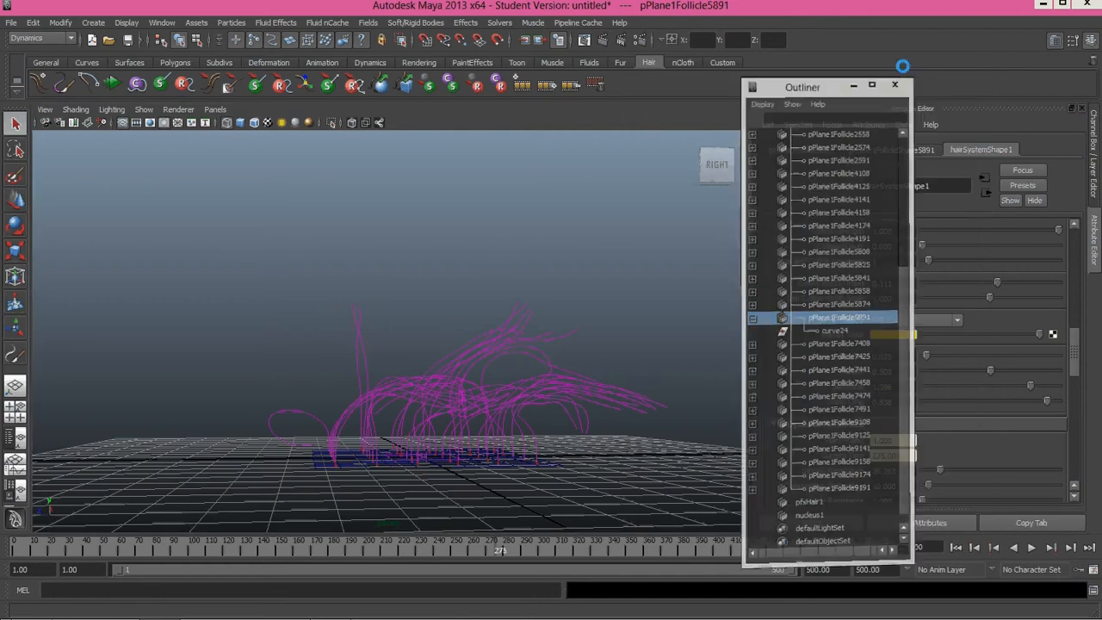
Step: Reselect the pfxHair1 hair in the viewport and bring its Dynamic Properties and Stiffness Scale settings into view
left_click_drag(455, 347, 547, 414, "alt")
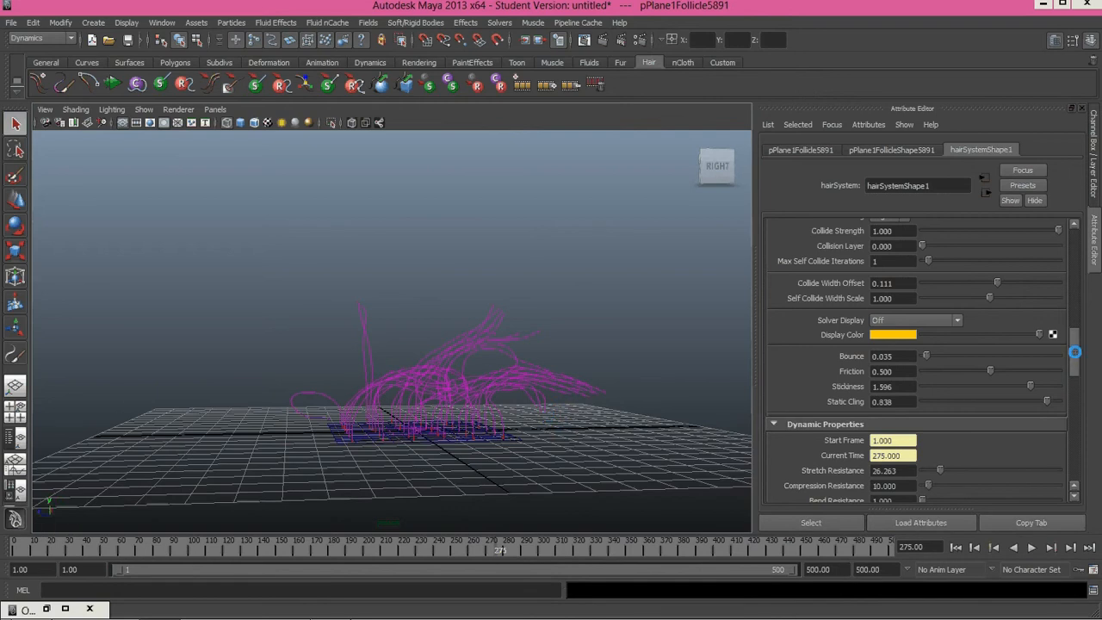
left_click_drag(1074, 351, 1074, 389)
left_click_drag(622, 328, 258, 411)
left_click_drag(452, 414, 464, 427, "alt")
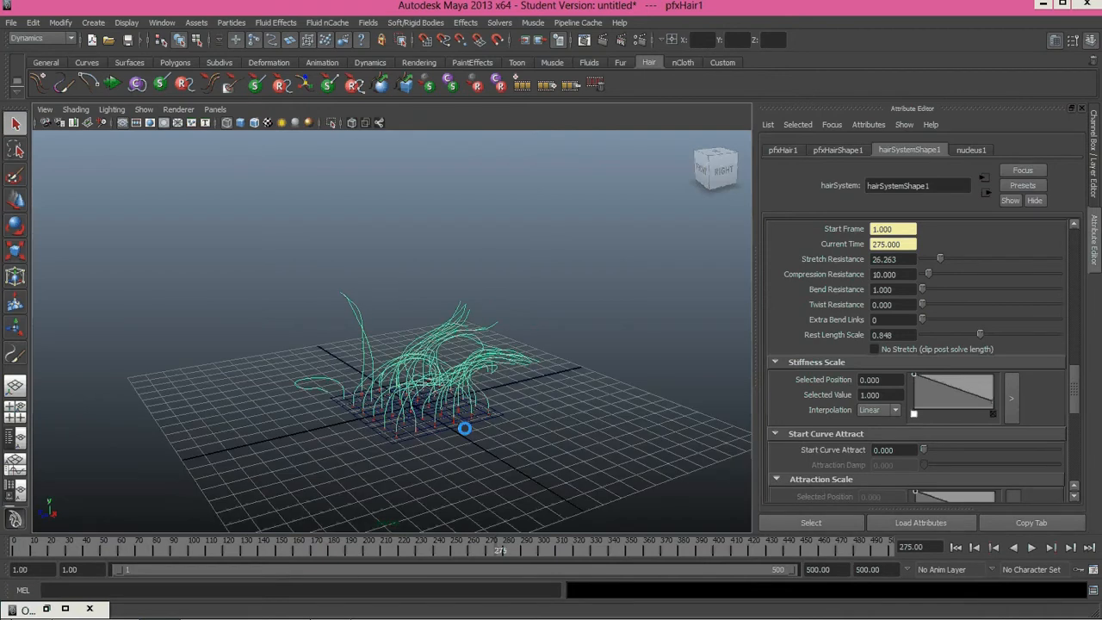
right_click_drag(349, 403, 424, 398, "alt")
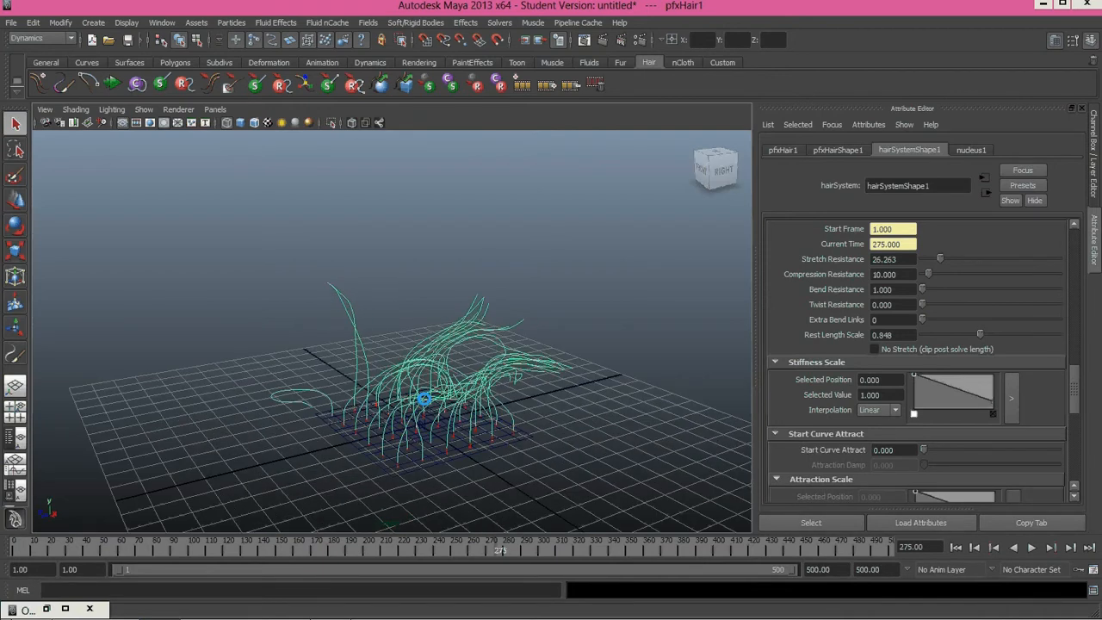
Step: Convert the selected pfxHair1 hair with Paint Effects to Curves, keeping the Convert commands open as a floating window
left_click(62, 22)
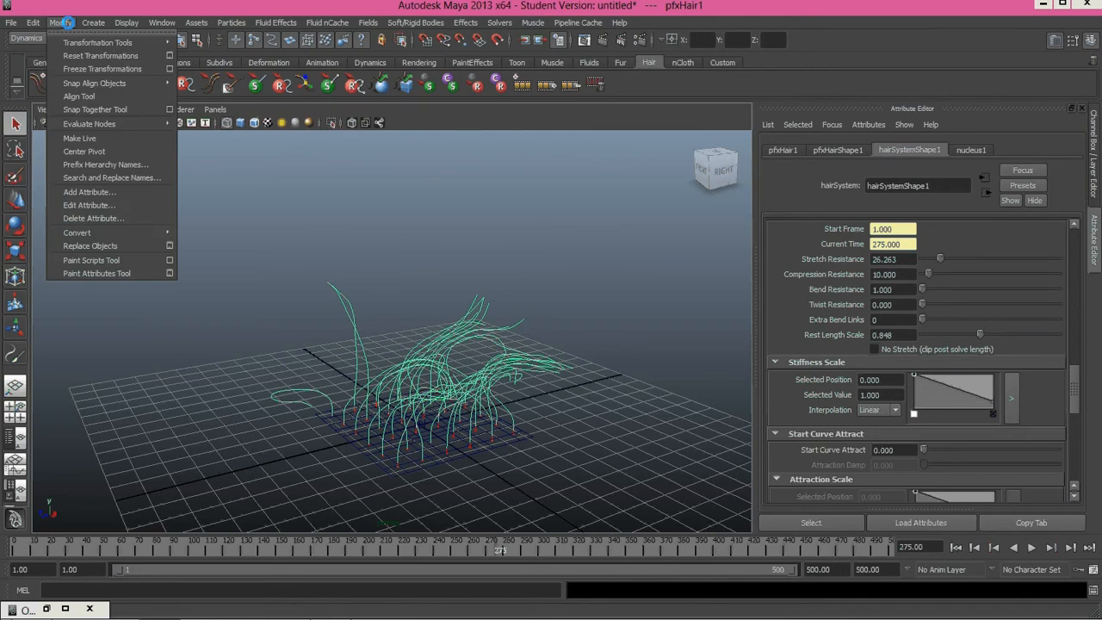
mouse_move(104, 232)
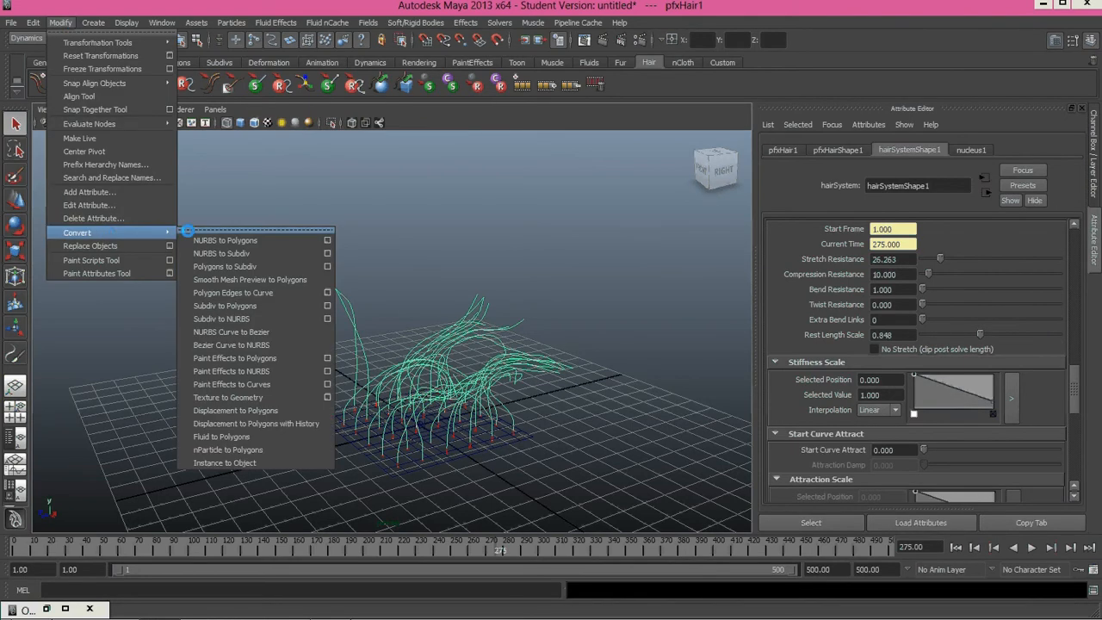
left_click(187, 231)
left_click_drag(253, 197, 148, 149)
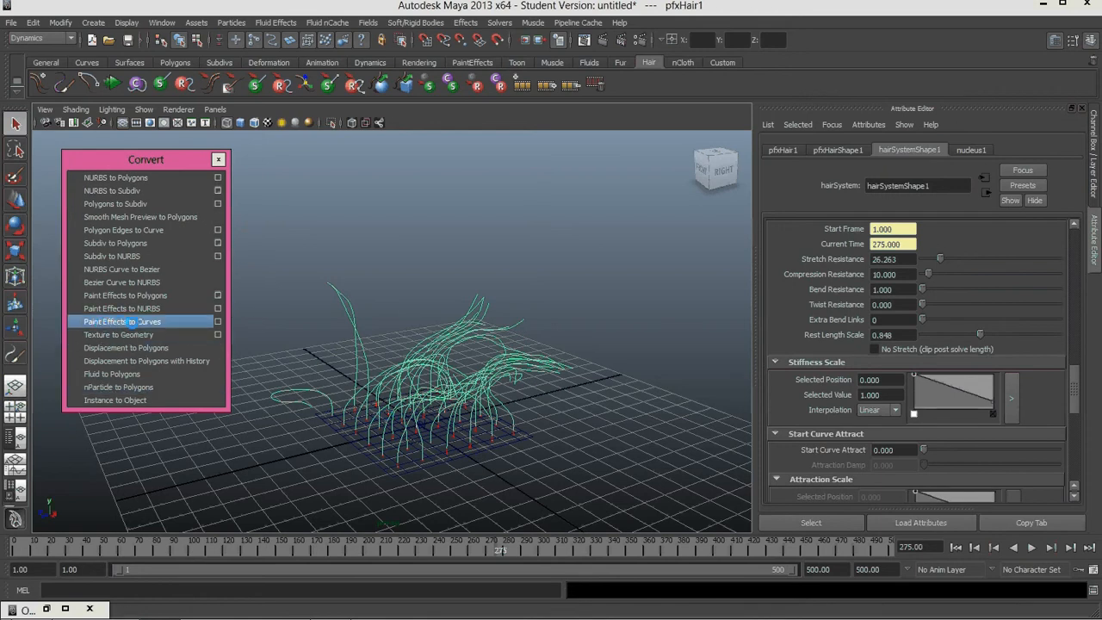
left_click(121, 321)
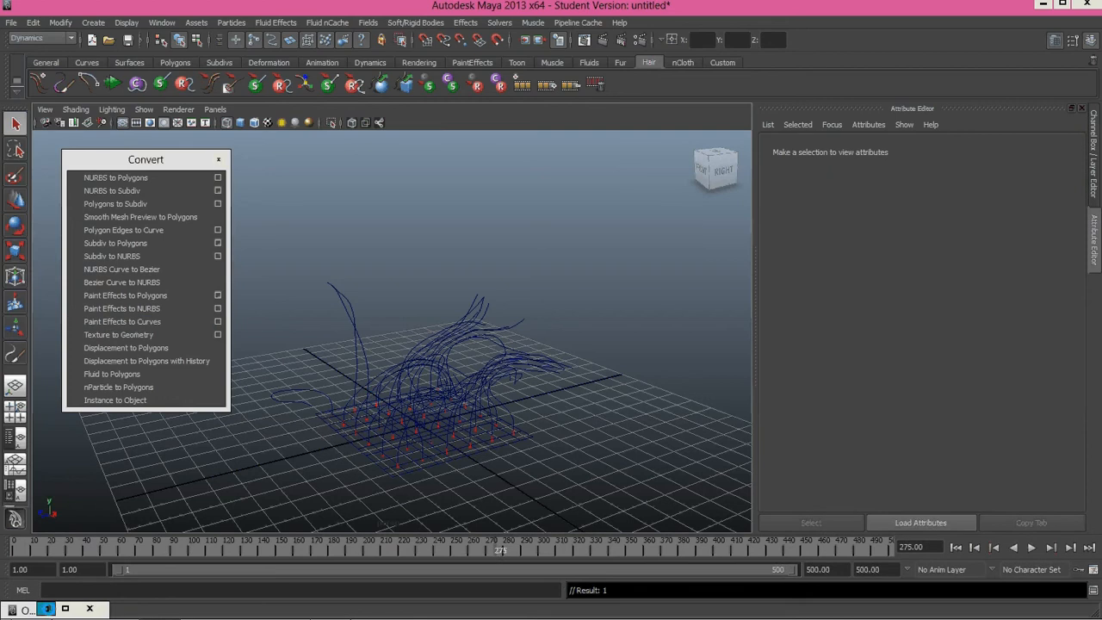
Step: Restore the Outliner, select the pfxHairShape1Curves group and move it off the grid's edge, away from the original hair
left_click(47, 608)
scroll(955, 241, "up", 5)
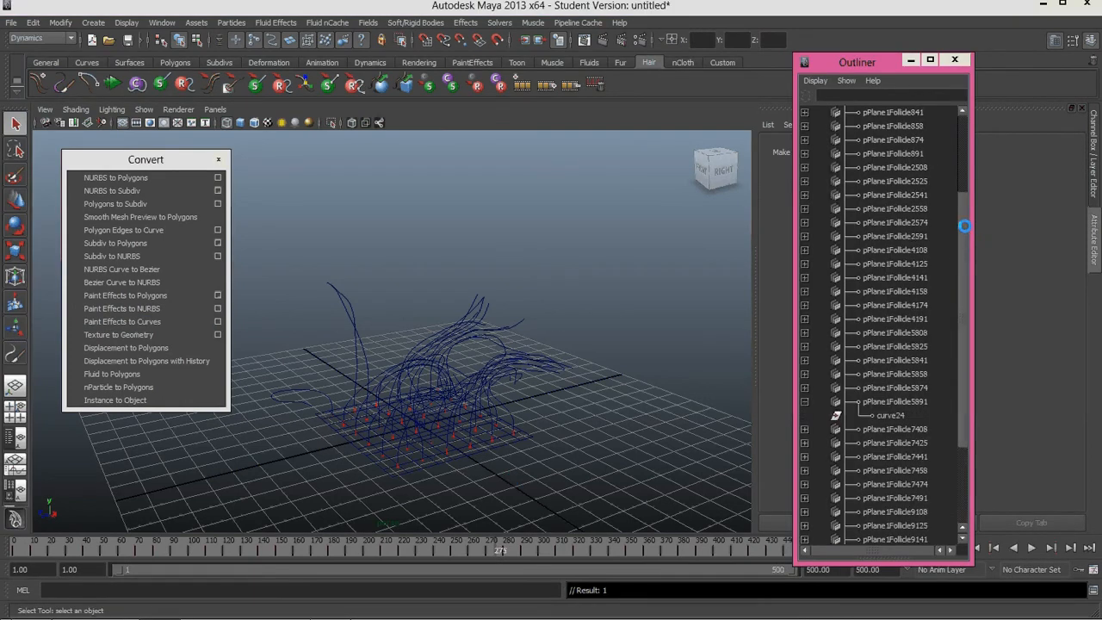
left_click(804, 194)
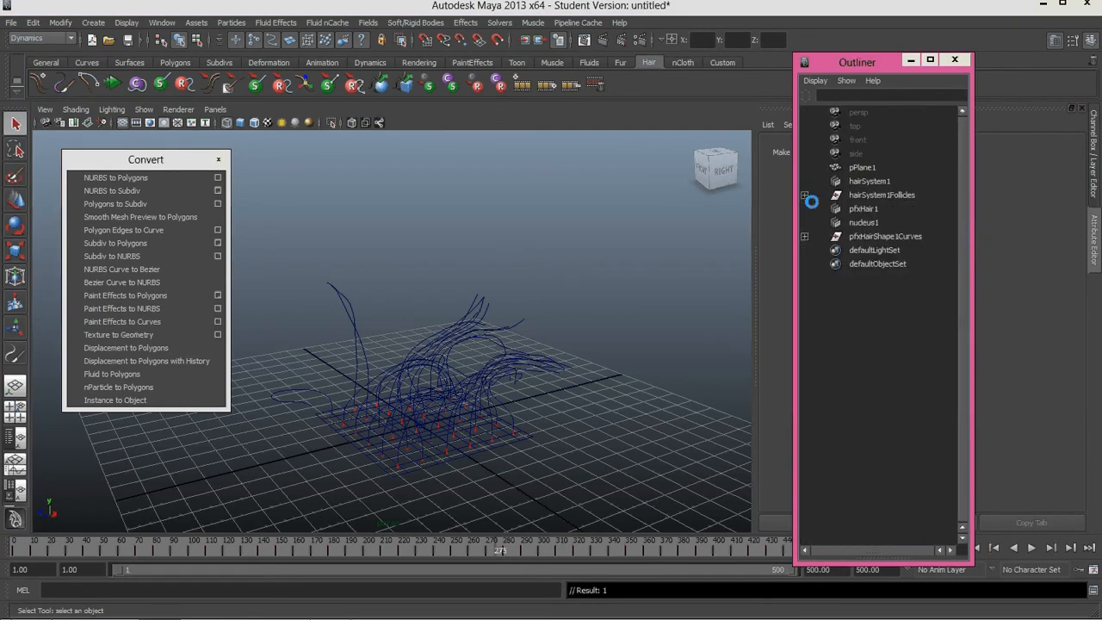
left_click(880, 236)
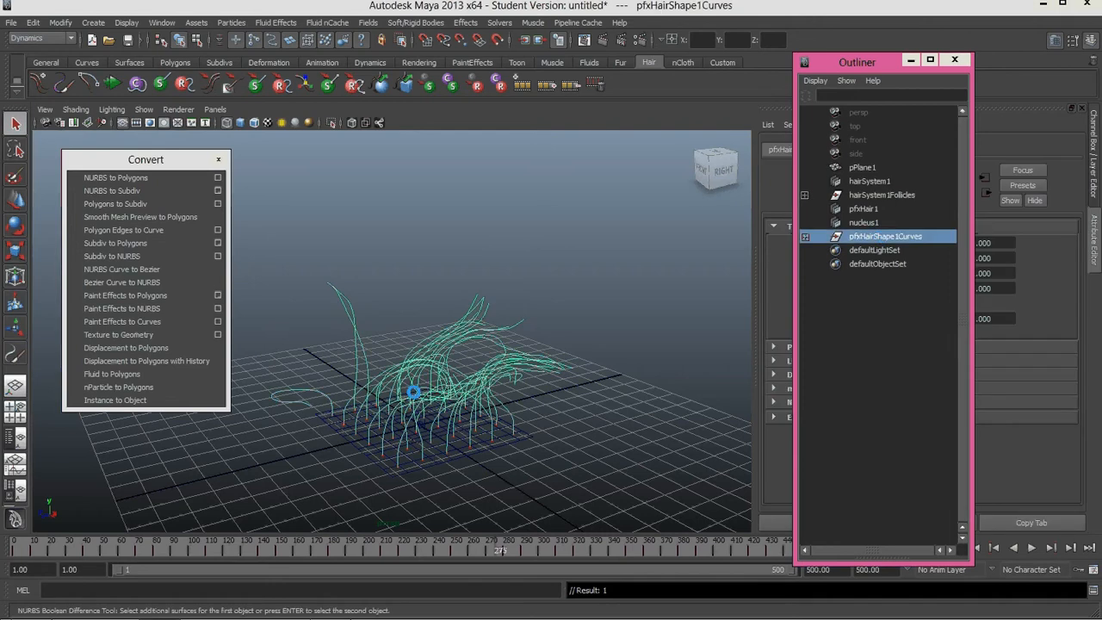
scroll(413, 404, "down", 3)
key("w")
left_click_drag(377, 390, 221, 437)
left_click_drag(364, 461, 327, 459, "alt")
middle_click_drag(327, 459, 422, 454, "alt")
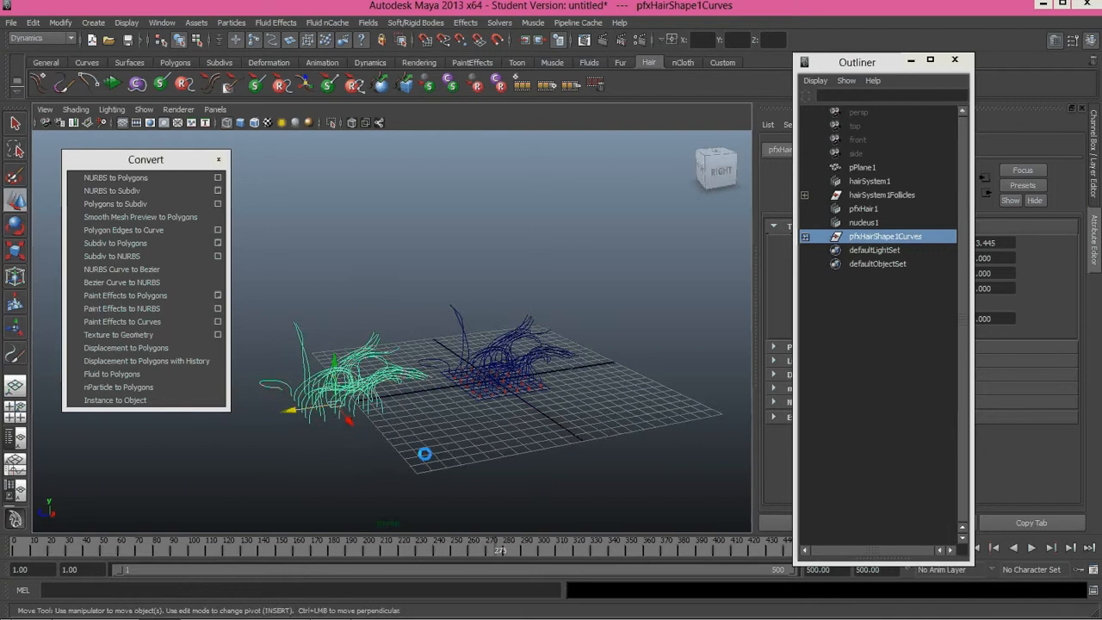
left_click(422, 454)
Step: Inspect the moved curves beside the original hair from several angles, briefly selecting them
scroll(422, 454, "up", 2)
left_click_drag(420, 453, 366, 418, "alt")
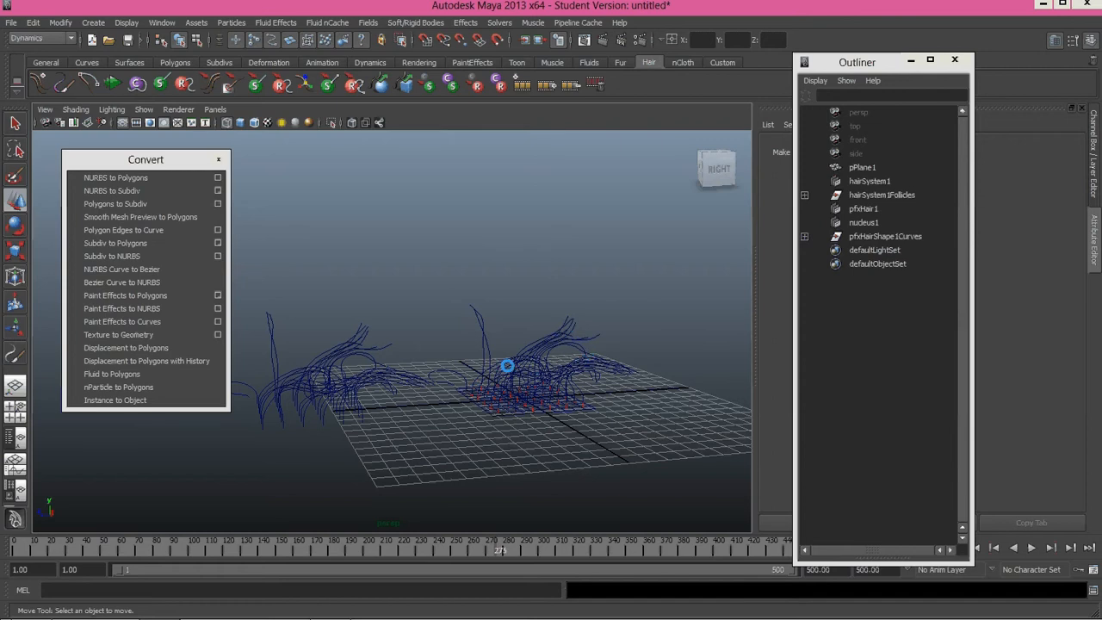
left_click_drag(504, 370, 499, 387, "alt")
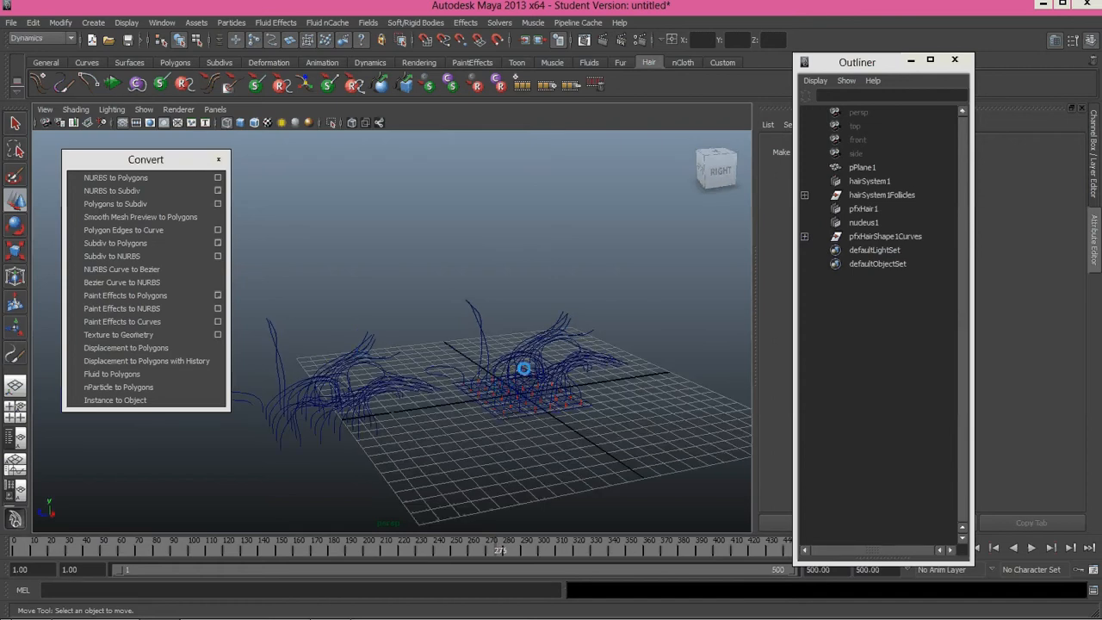
left_click_drag(489, 371, 504, 369, "alt")
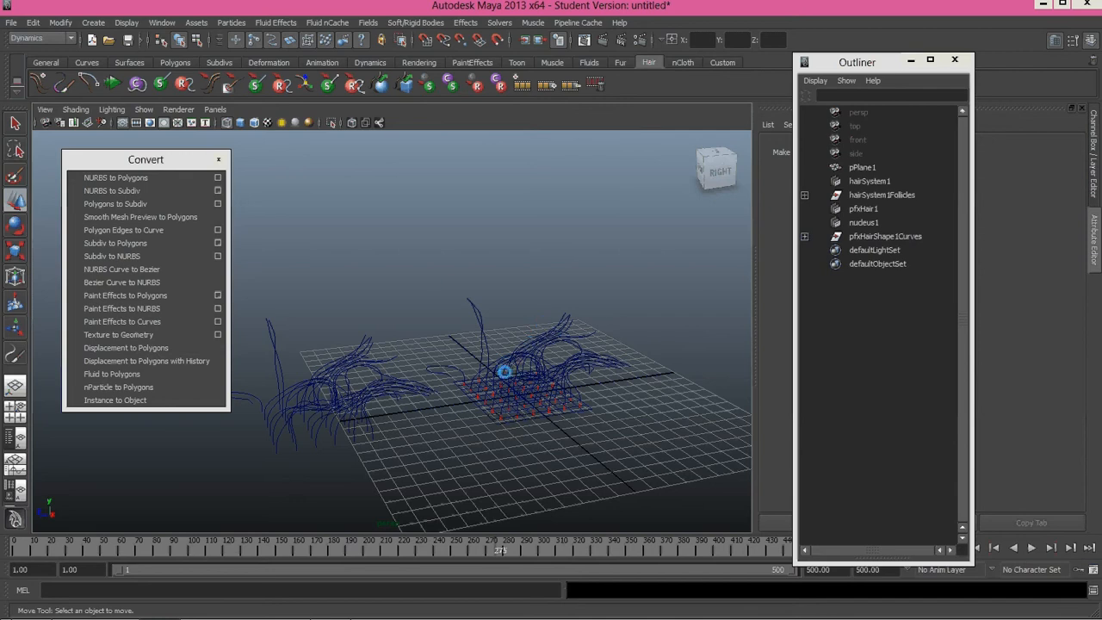
left_click_drag(402, 312, 246, 442)
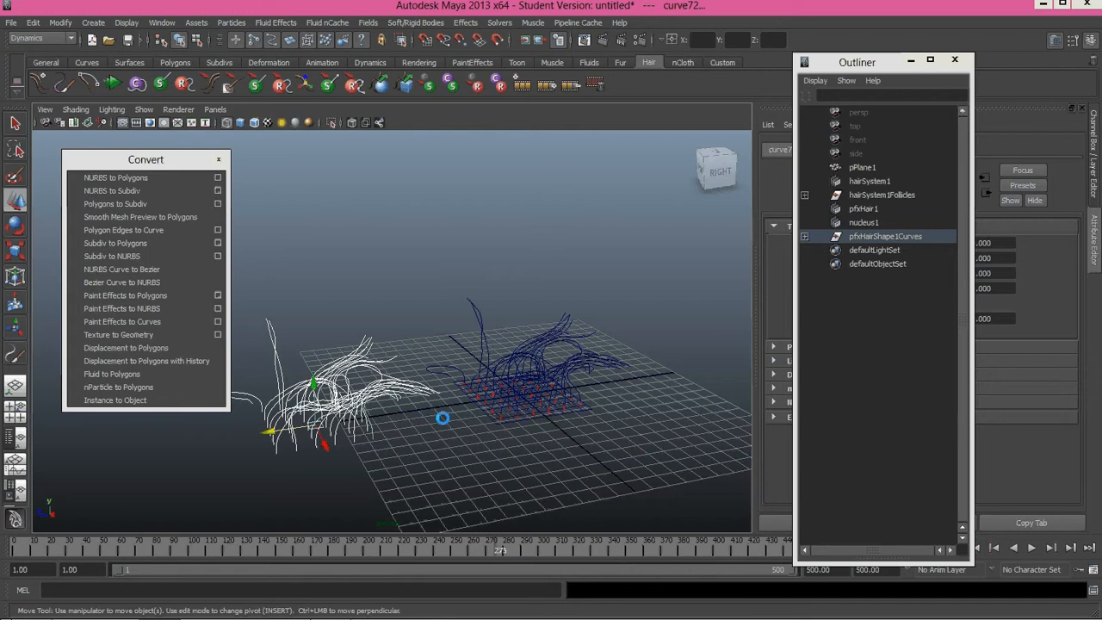
mouse_move(443, 419)
left_mouse_down("alt")
mouse_move(470, 421)
mouse_move(459, 421)
left_mouse_up("alt")
left_click(416, 276)
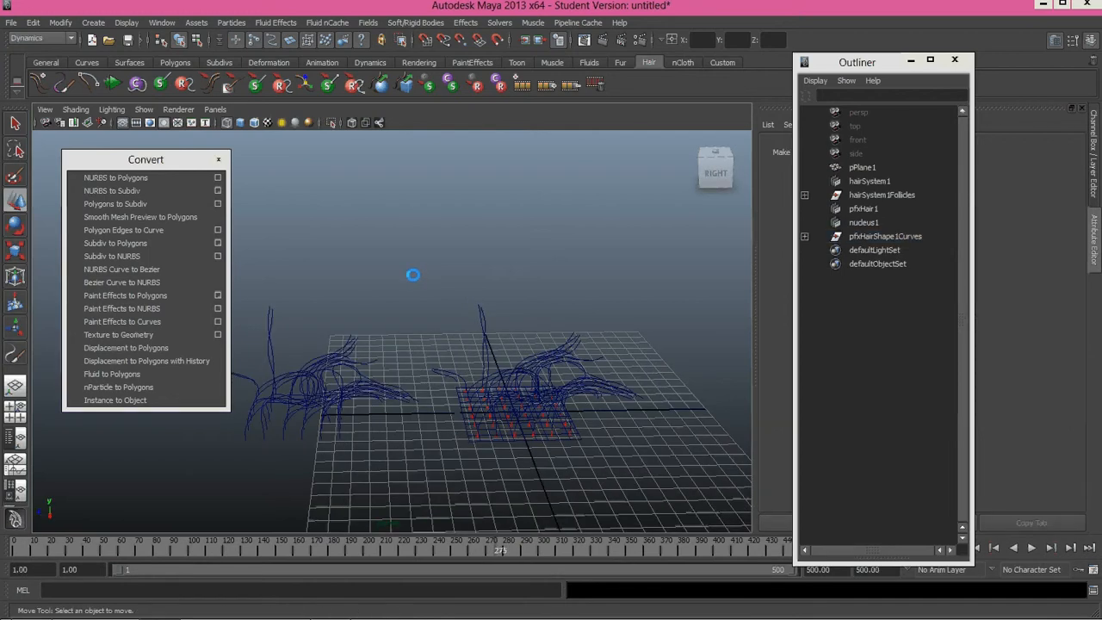
Step: Select the original hair together with its plane and follicles and delete them, keeping the converted curves
left_click_drag(413, 219, 534, 379, "alt")
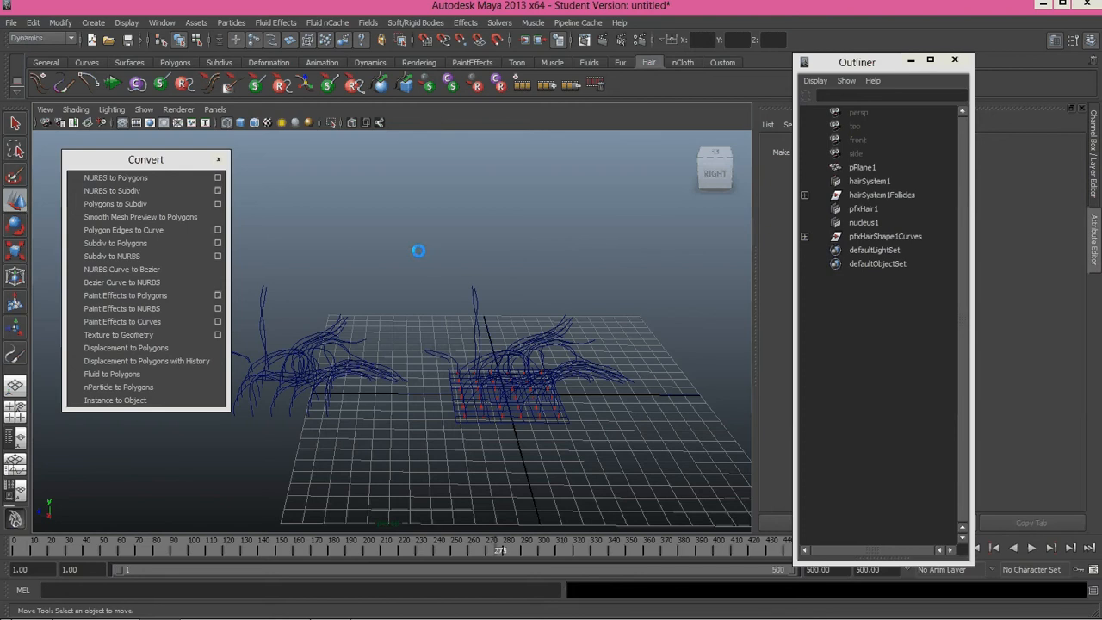
left_click_drag(416, 249, 695, 474)
key("Delete")
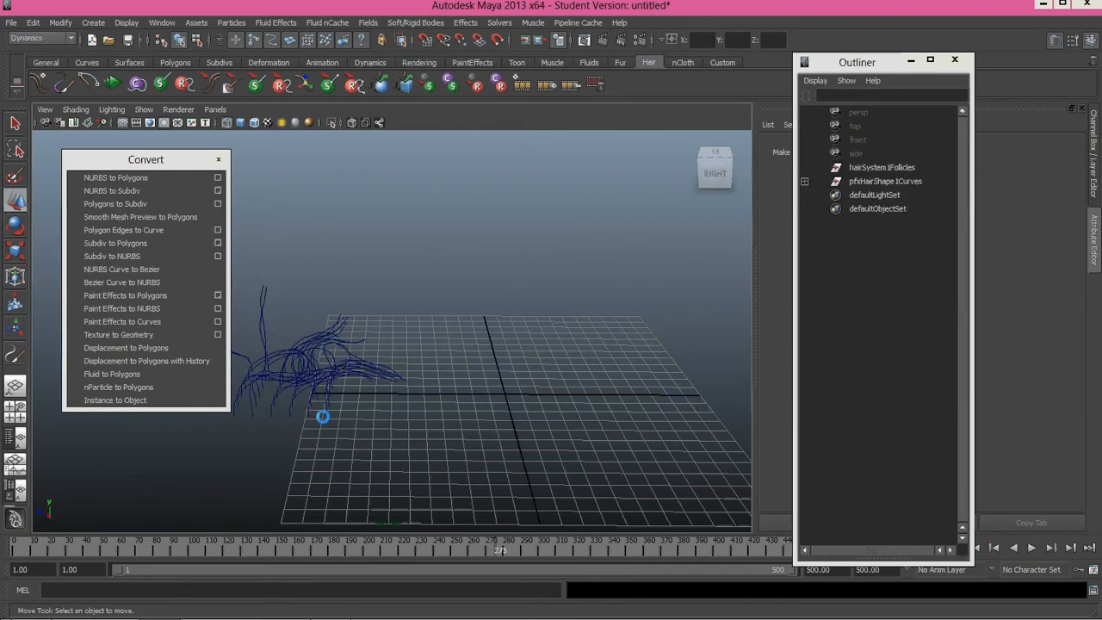
Step: Move the remaining converted curves back to the centre of the grid and deselect them
left_click_drag(322, 416, 472, 381, "alt")
left_click_drag(239, 474, 537, 365)
key("f")
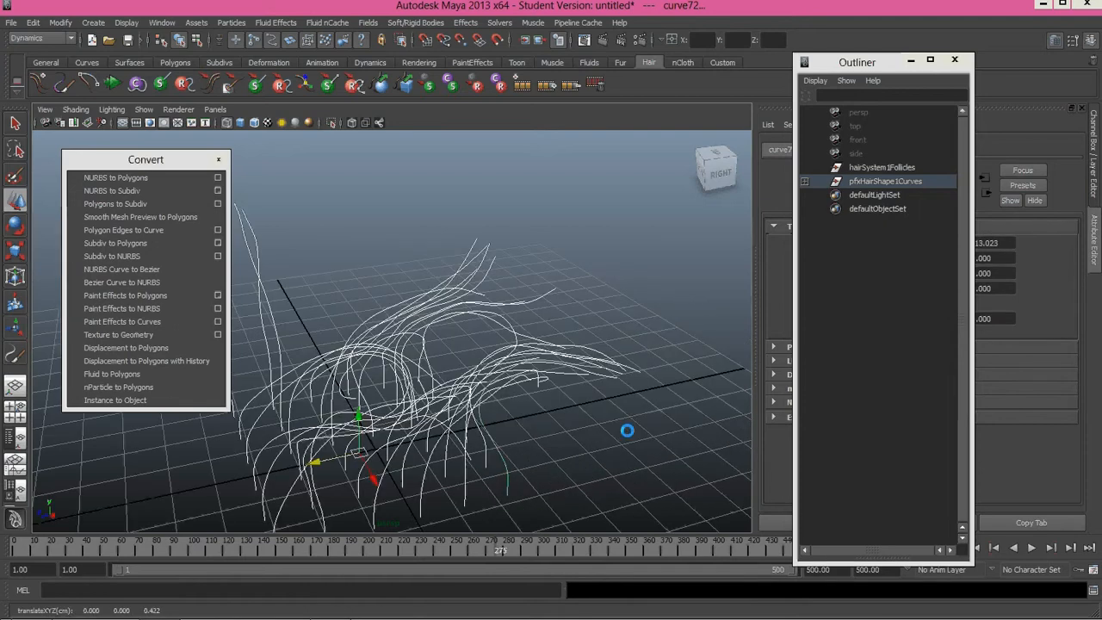
left_click(628, 431)
scroll(517, 434, "down", 2)
mouse_move(457, 429)
left_mouse_down("alt")
mouse_move(458, 438)
mouse_move(457, 423)
left_mouse_up("alt")
scroll(428, 420, "down", 3)
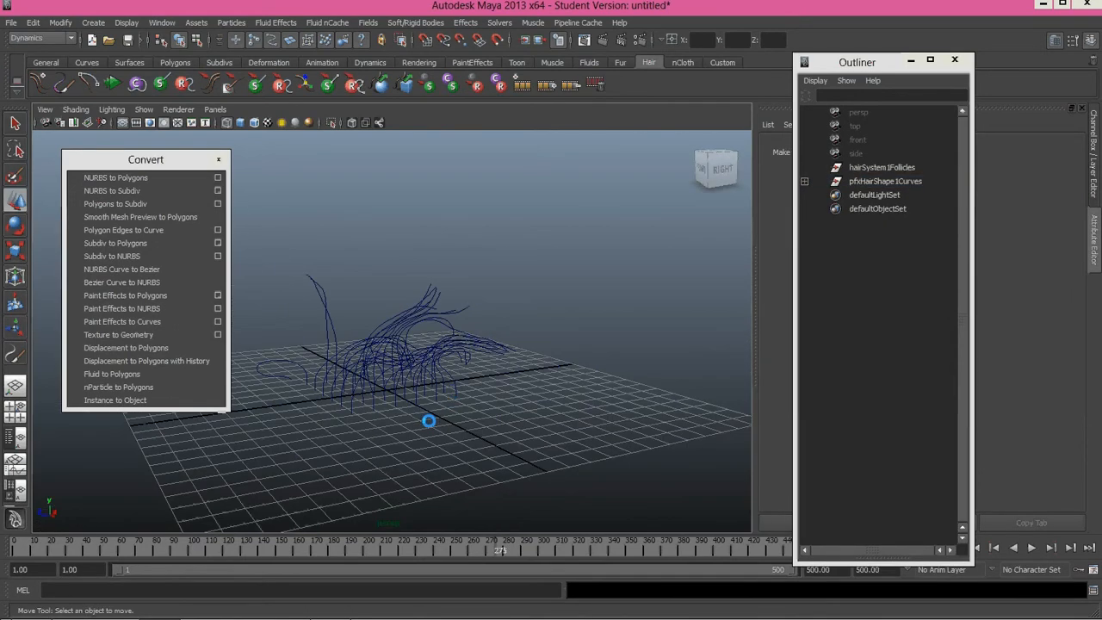
Step: Select all the converted curves and delete all construction history in the scene
left_click_drag(528, 253, 280, 421)
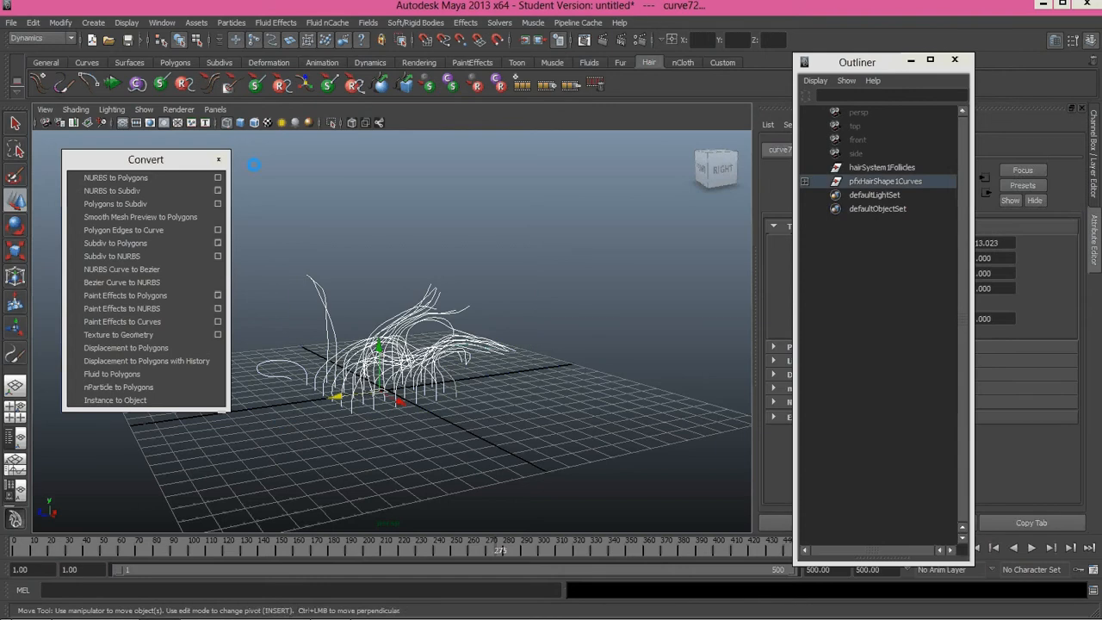
left_click(33, 23)
mouse_move(76, 177)
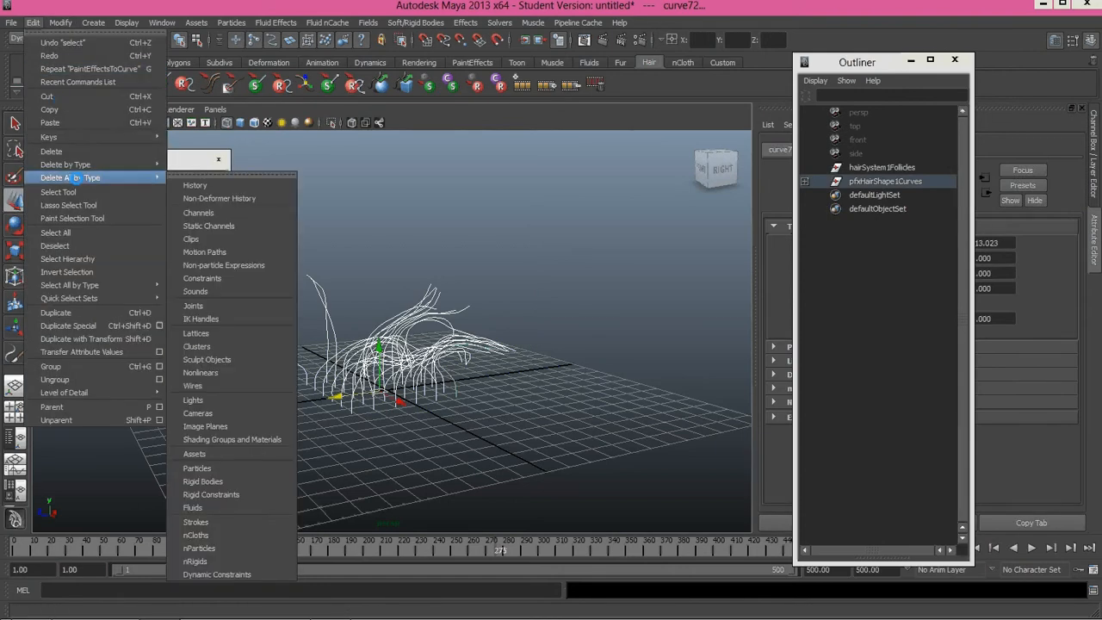
left_click(195, 185)
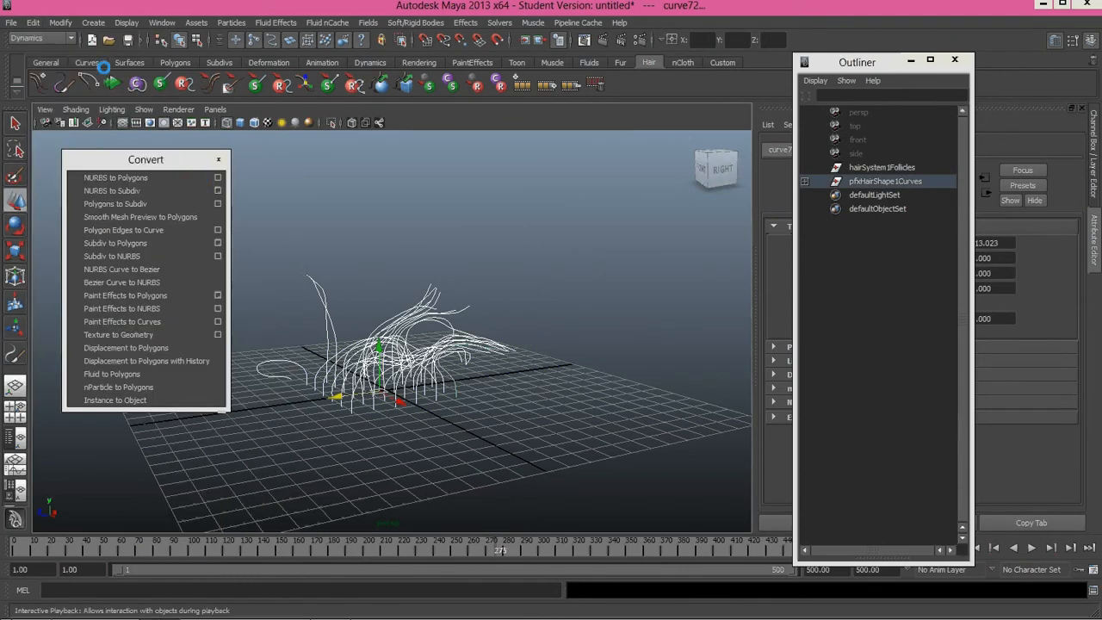
Step: Expand the pfxHairShape1Curves hierarchy, select curve37 through curve72 and unparent them to the Outliner's top level
left_click(804, 181)
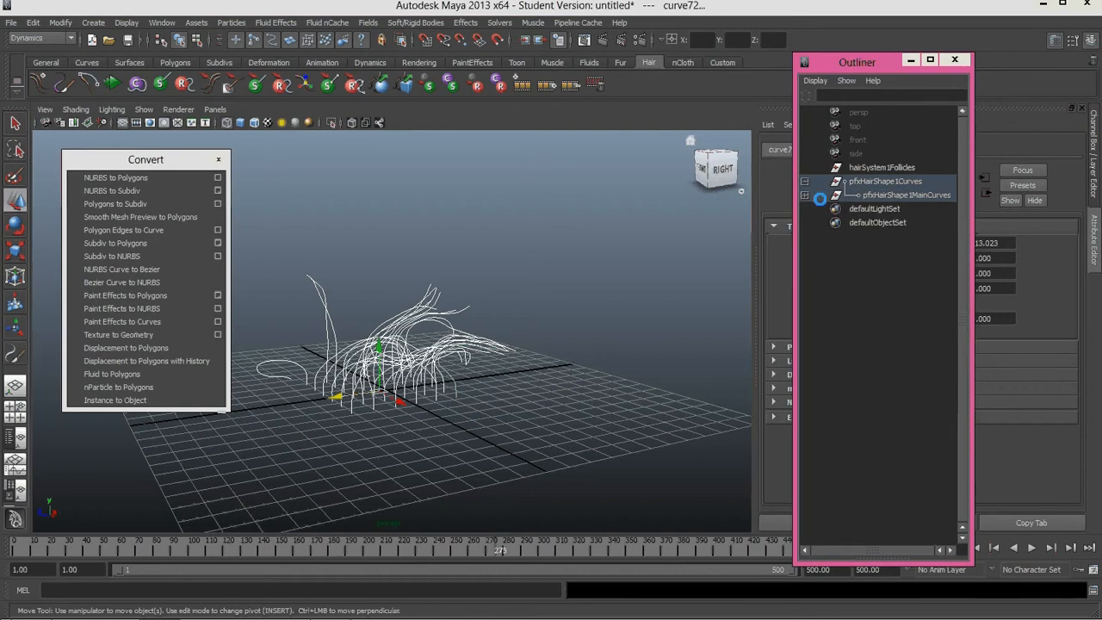
left_click(804, 195)
scroll(892, 268, "down", 15)
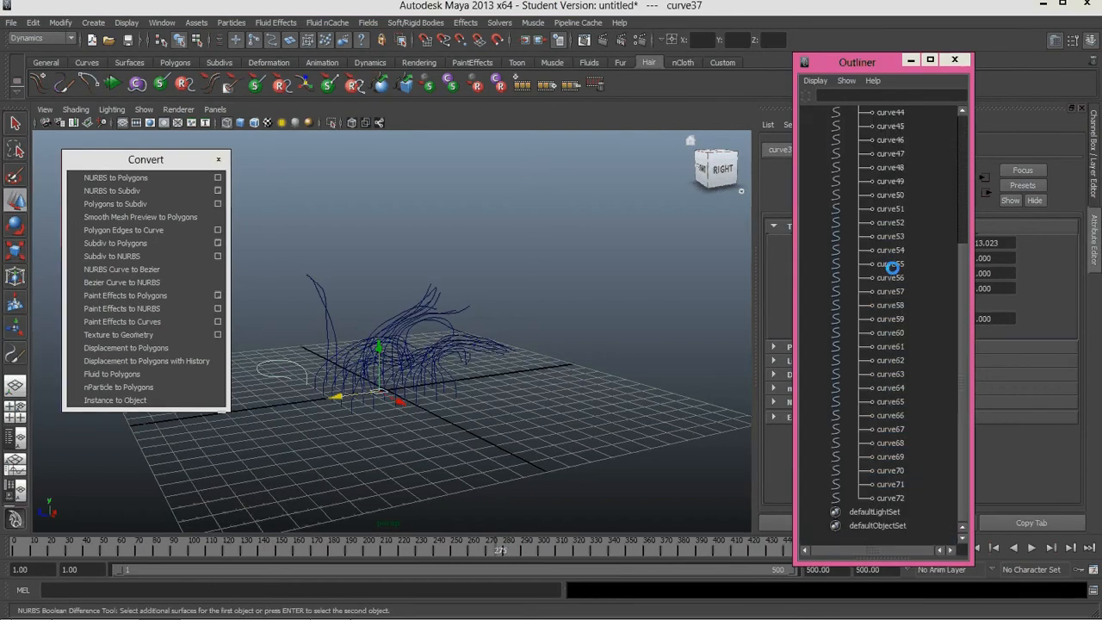
left_click(891, 493, "shift")
scroll(891, 492, "up", 5)
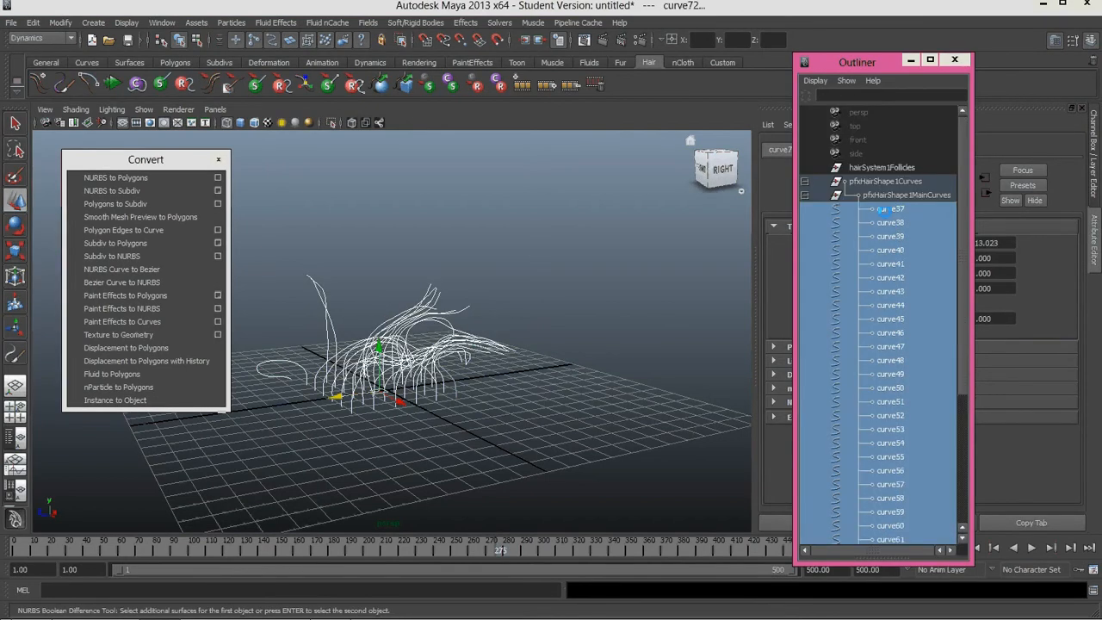
middle_click_drag(880, 209, 878, 162)
Step: Delete the leftover hairSystem1Follicles, pfxHairShape1Curves and pfxHairShape1MainCurves groups
scroll(871, 275, "down", 10)
left_click_drag(873, 470, 871, 496)
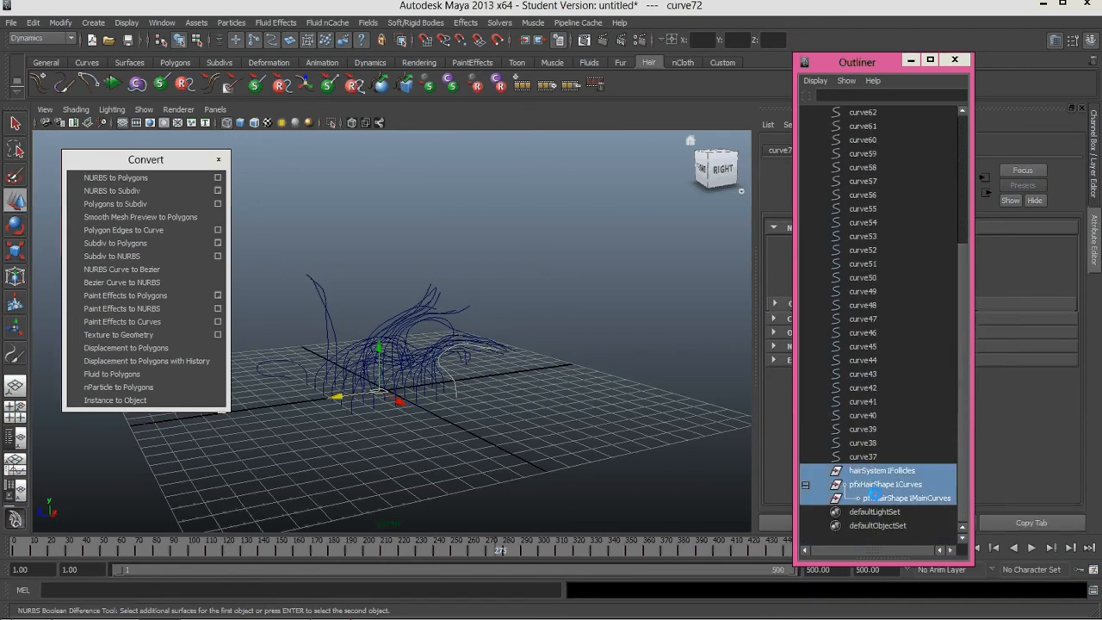
key("Delete")
Step: Select all the curves in the viewport and minimise the Outliner
left_click_drag(694, 377, 456, 340, "alt")
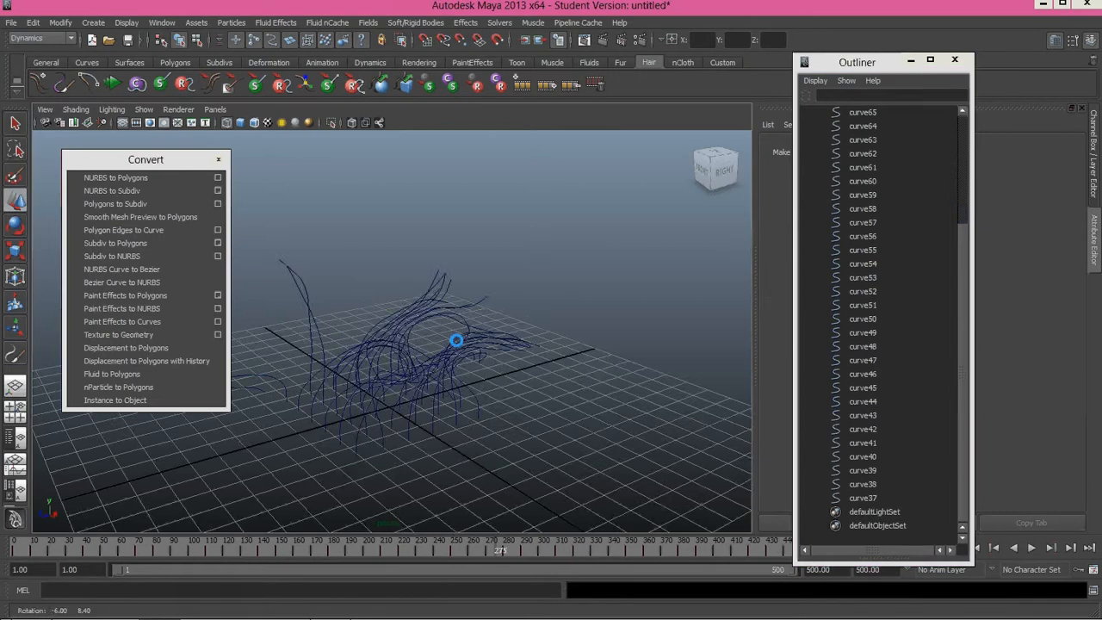
left_click_drag(532, 254, 278, 462)
scroll(448, 396, "down", 3)
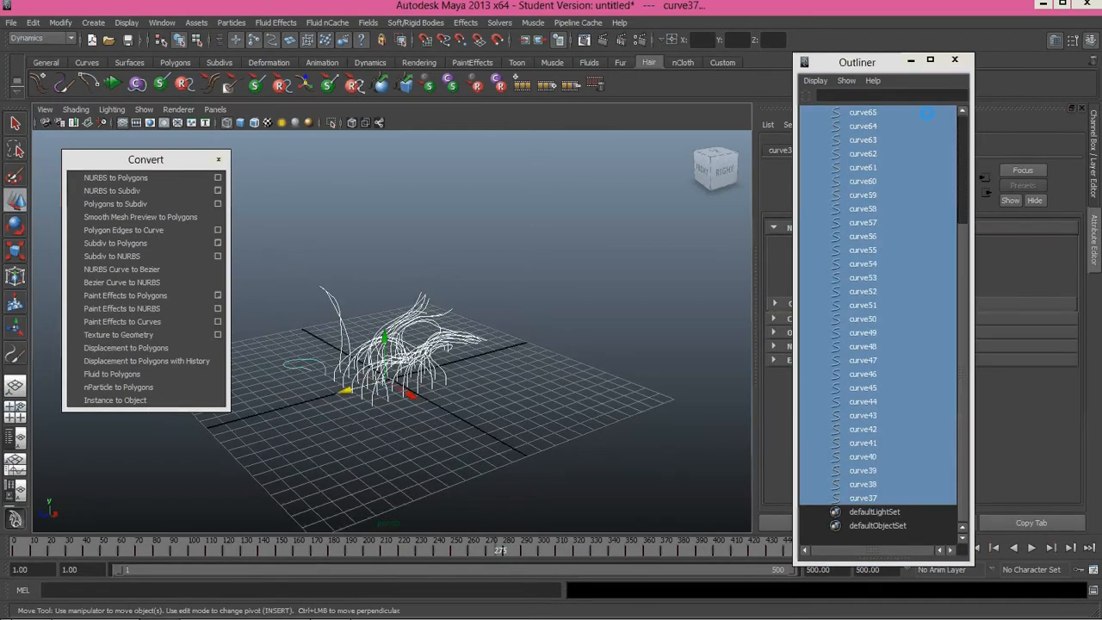
left_click(911, 60)
scroll(665, 372, "up", 2)
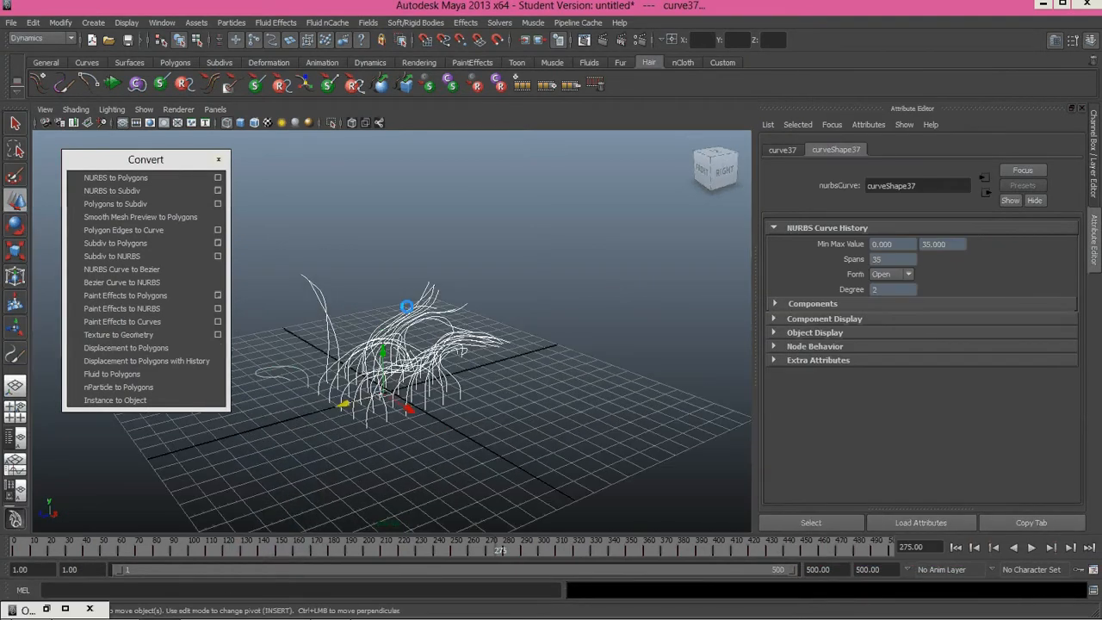
left_click_drag(665, 372, 536, 388, "alt")
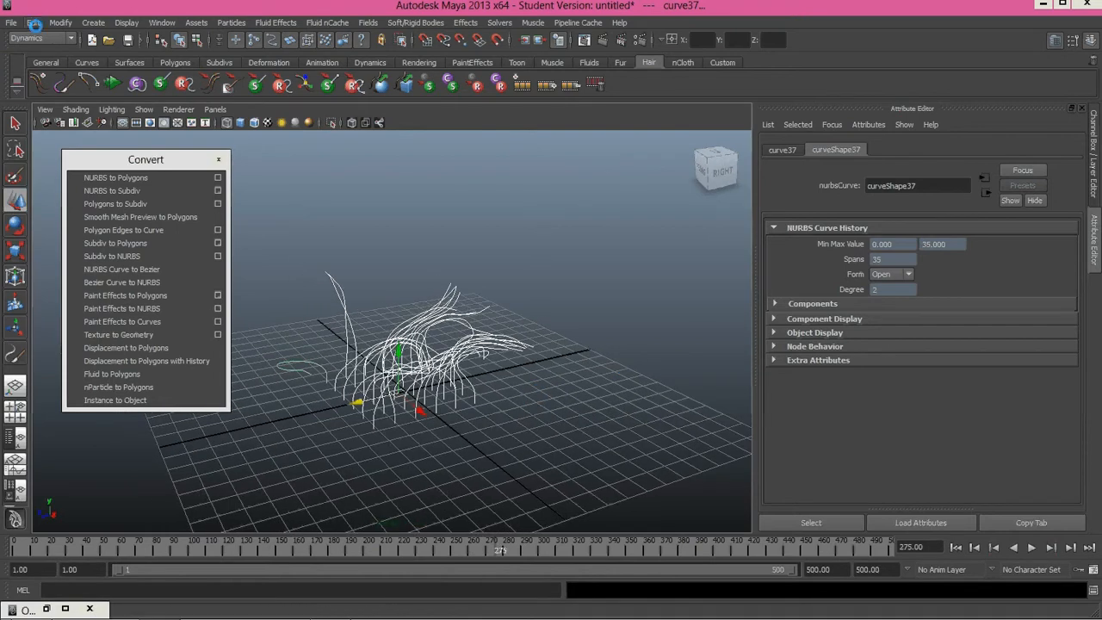
Step: Switch to the nDynamics command set and open the nParticle Emit from Object options for the selected curves
left_click(36, 37)
left_click(27, 95)
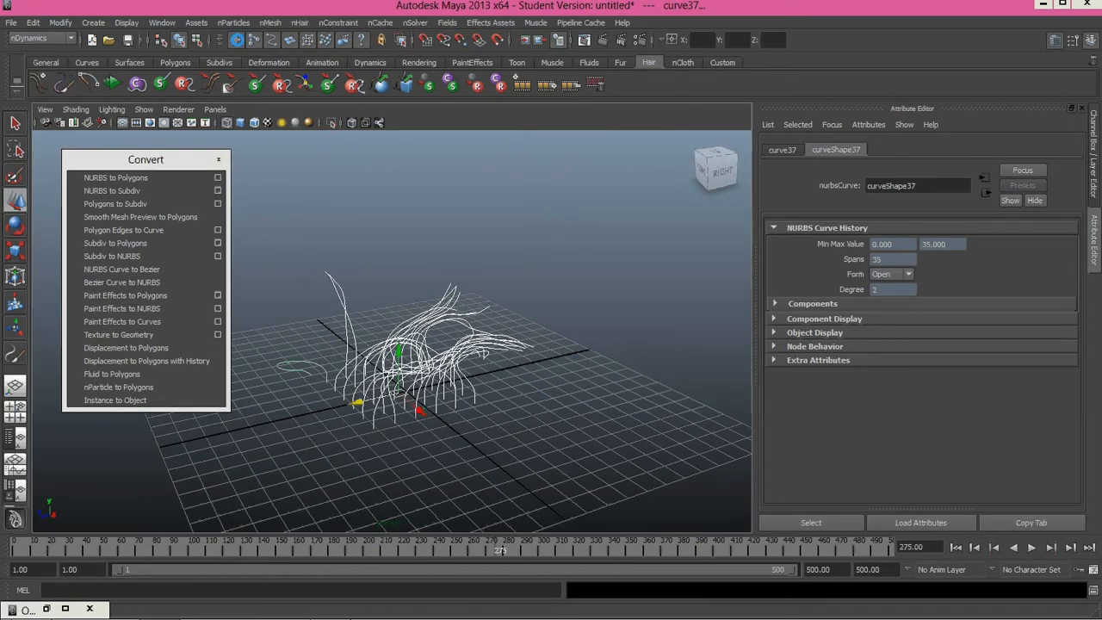
left_click(269, 22)
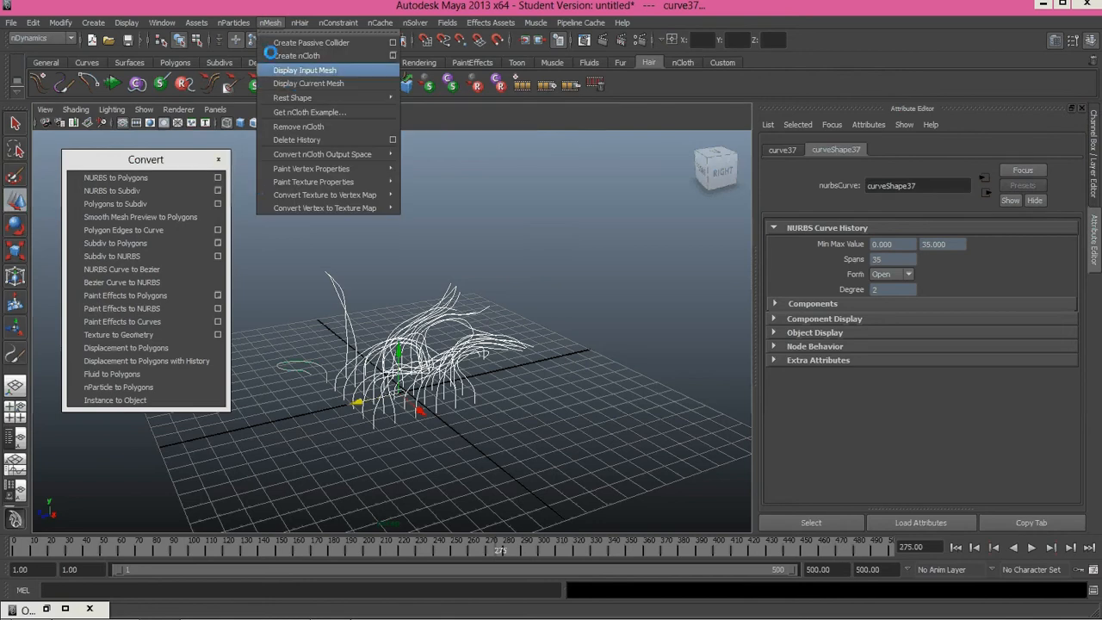
mouse_move(233, 23)
mouse_move(248, 41)
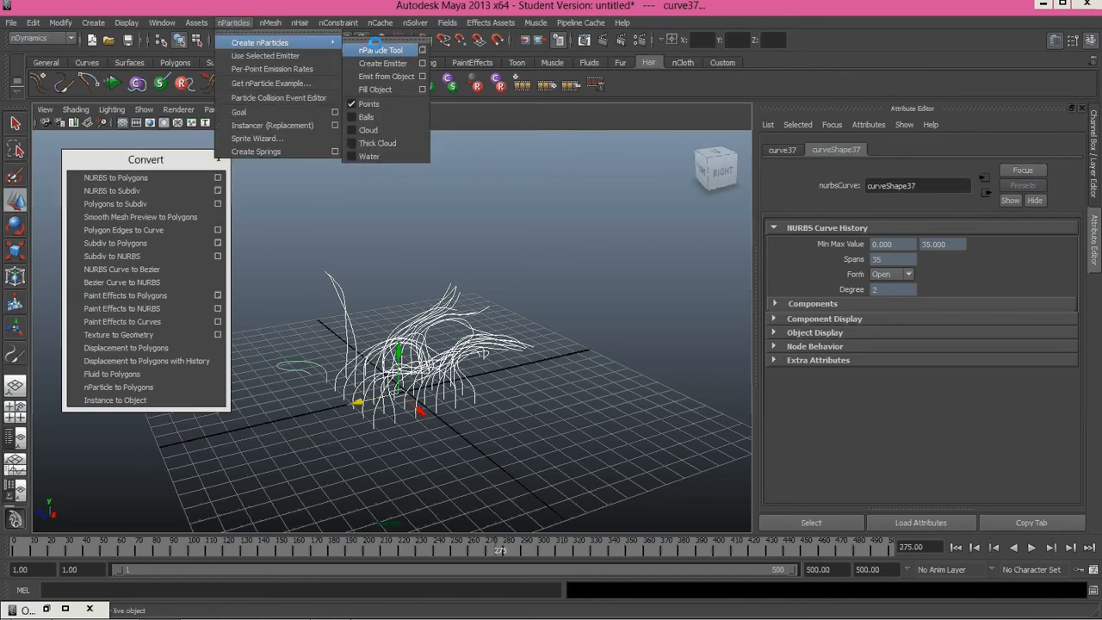
left_click(422, 76)
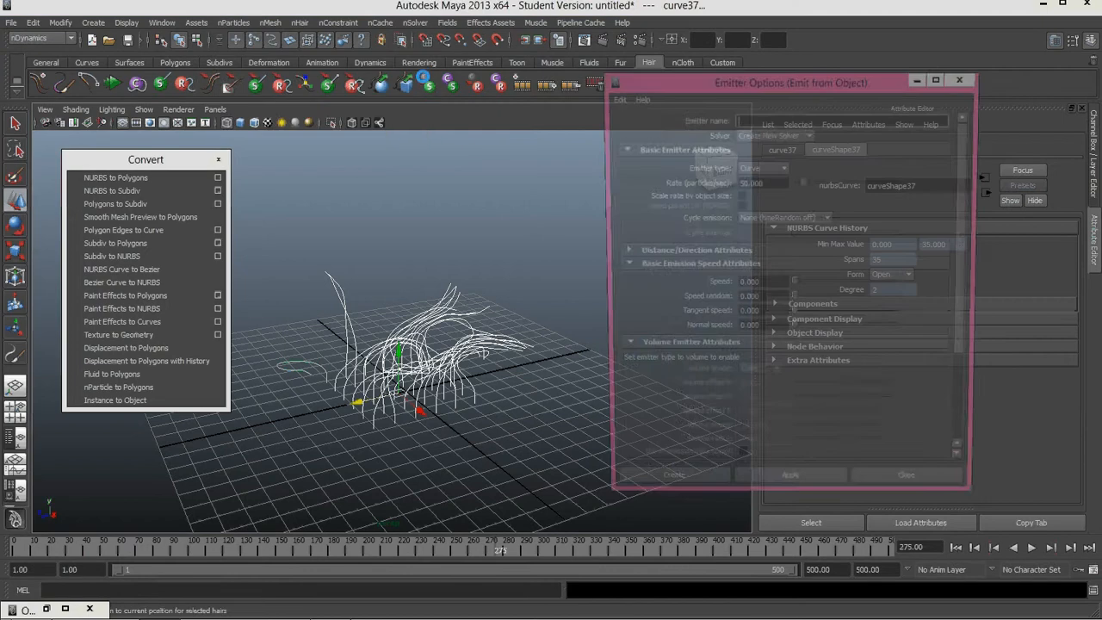
Step: Emit nParticles from the selected curves using a curve-type emitter at a rate of 50 particles per second
left_click(759, 169)
left_click(762, 205)
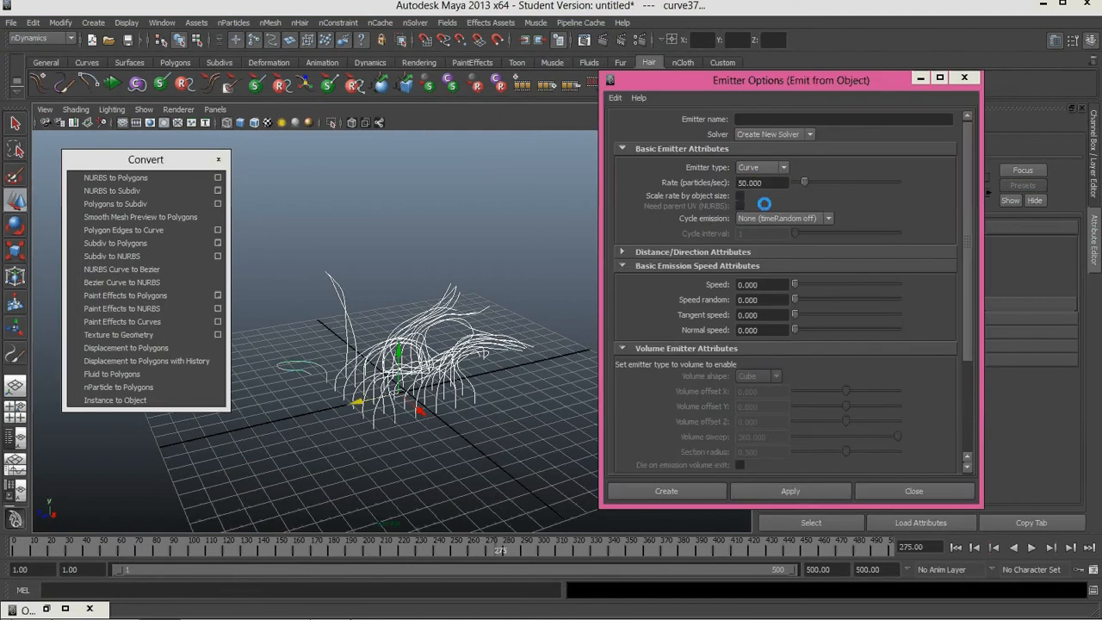
left_click_drag(765, 184, 731, 182)
type("50.000")
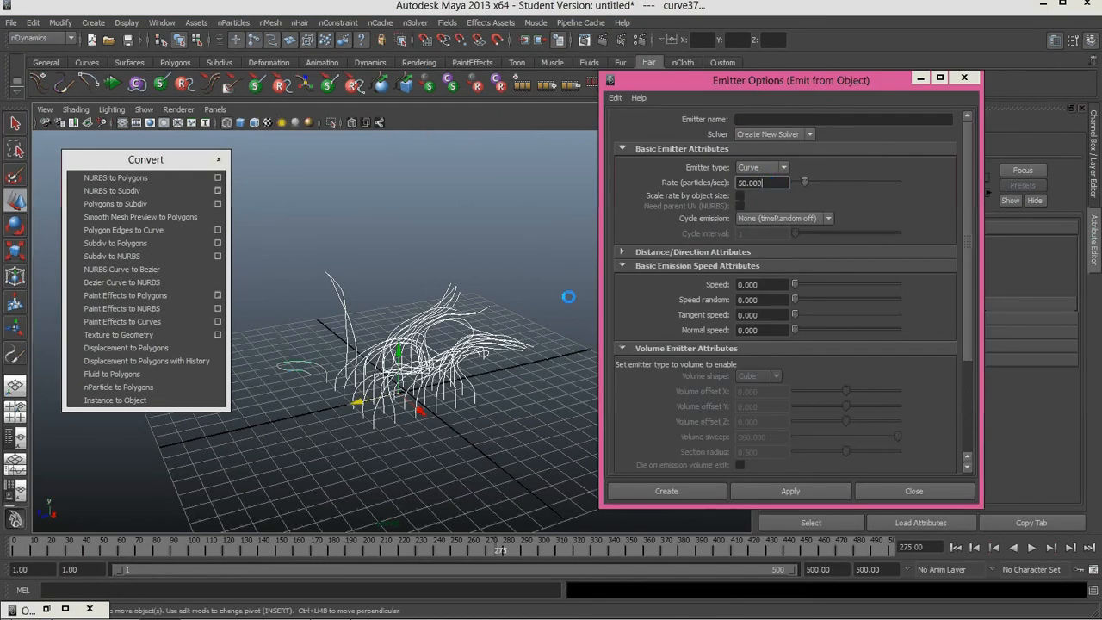
left_click_drag(458, 342, 543, 313, "alt")
left_click_drag(413, 340, 465, 370, "alt")
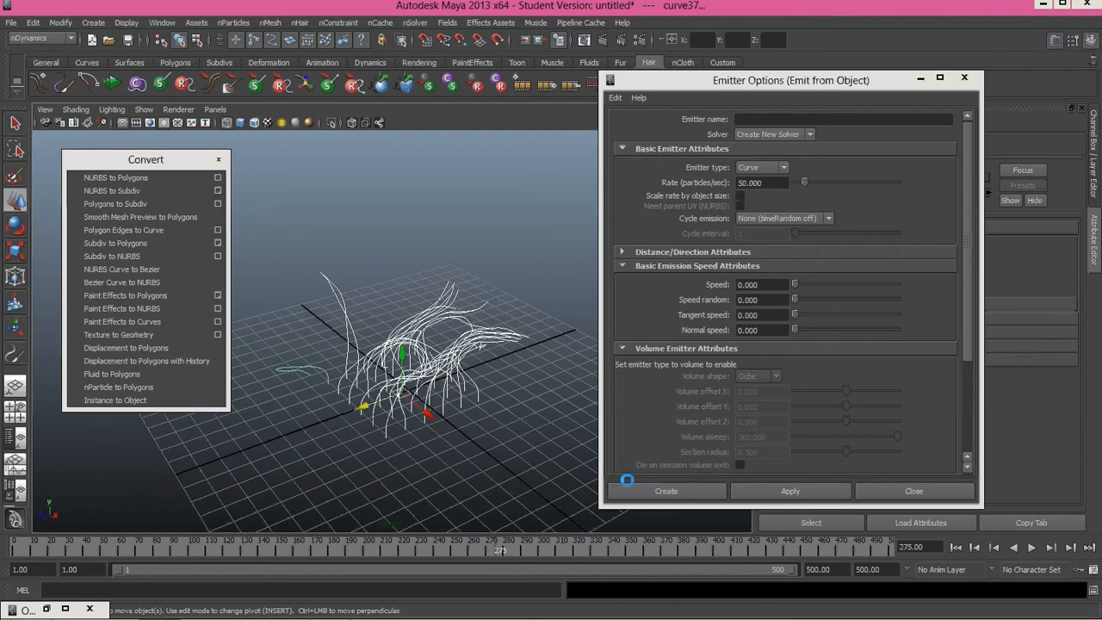
left_click(686, 490)
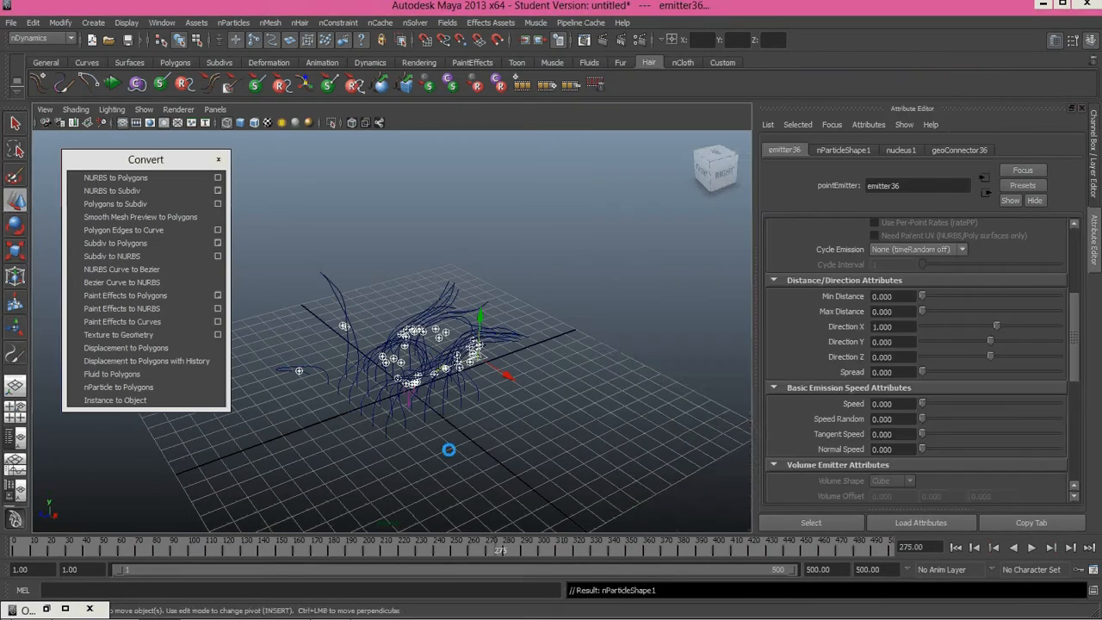
scroll(449, 449, "up", 3)
left_click_drag(448, 449, 427, 415, "alt")
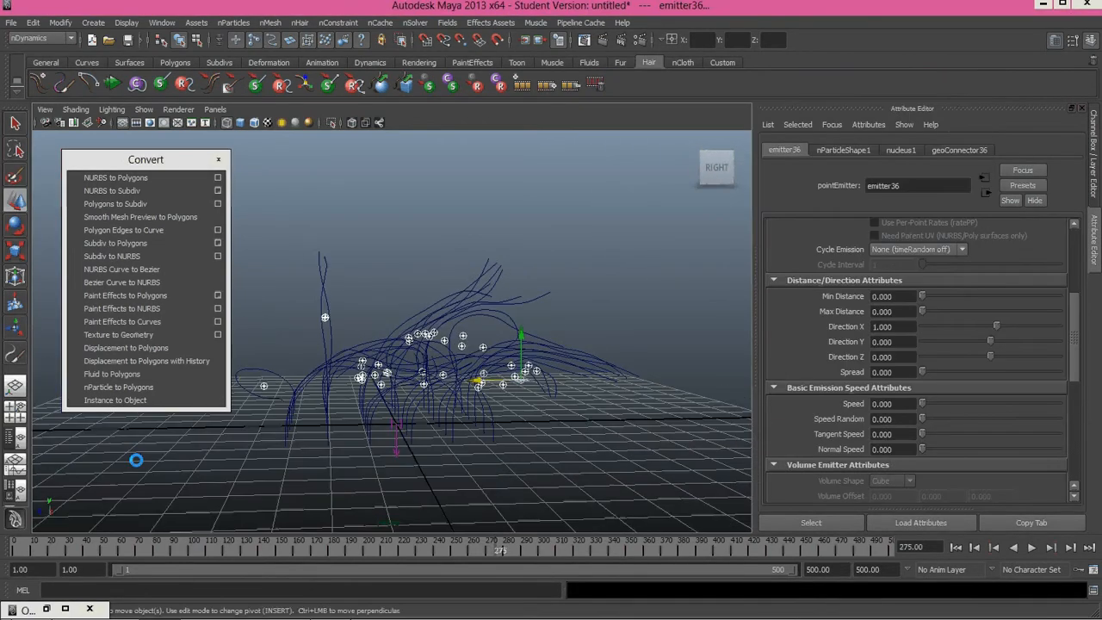
Step: Find the new nParticle object in the Outliner, play the simulation briefly and examine the emitted particles up close
left_click(48, 609)
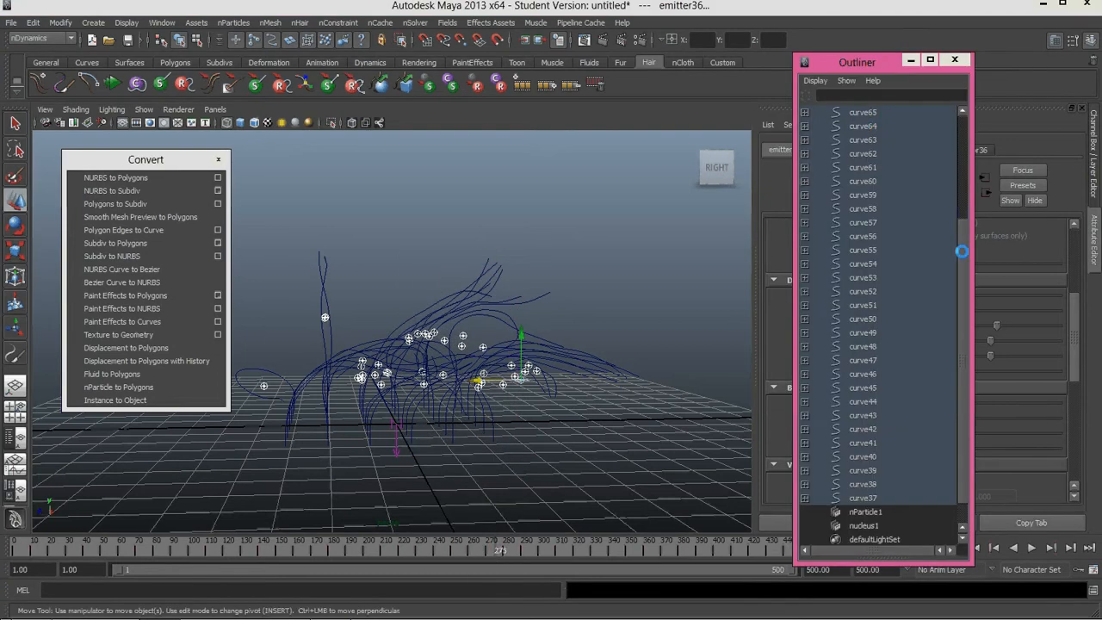
left_click_drag(962, 150, 963, 335)
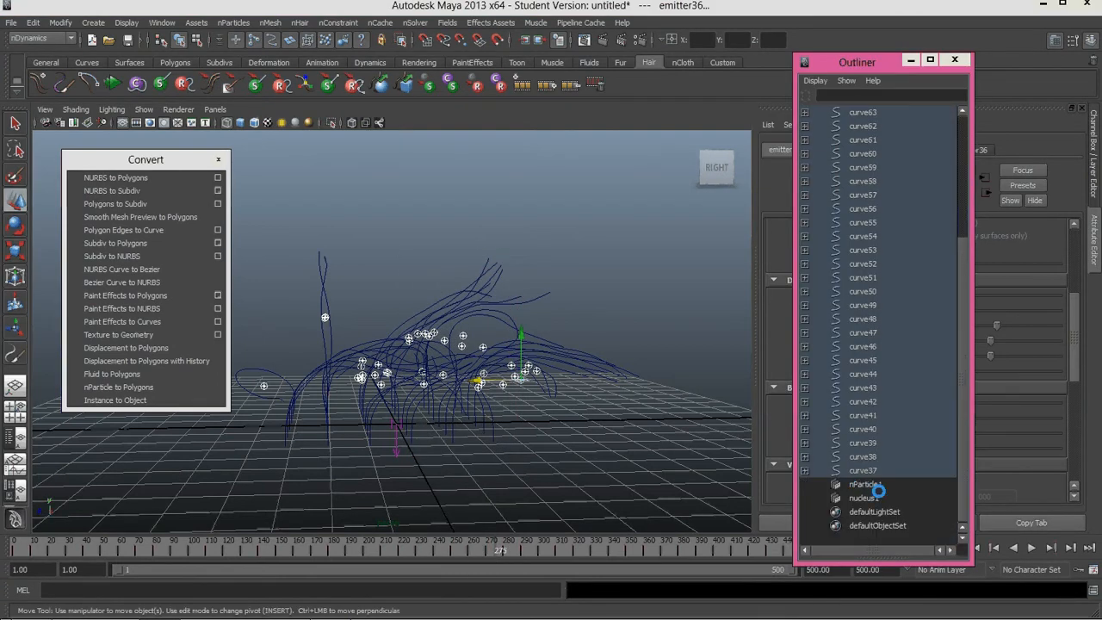
left_click_drag(573, 337, 635, 370, "alt")
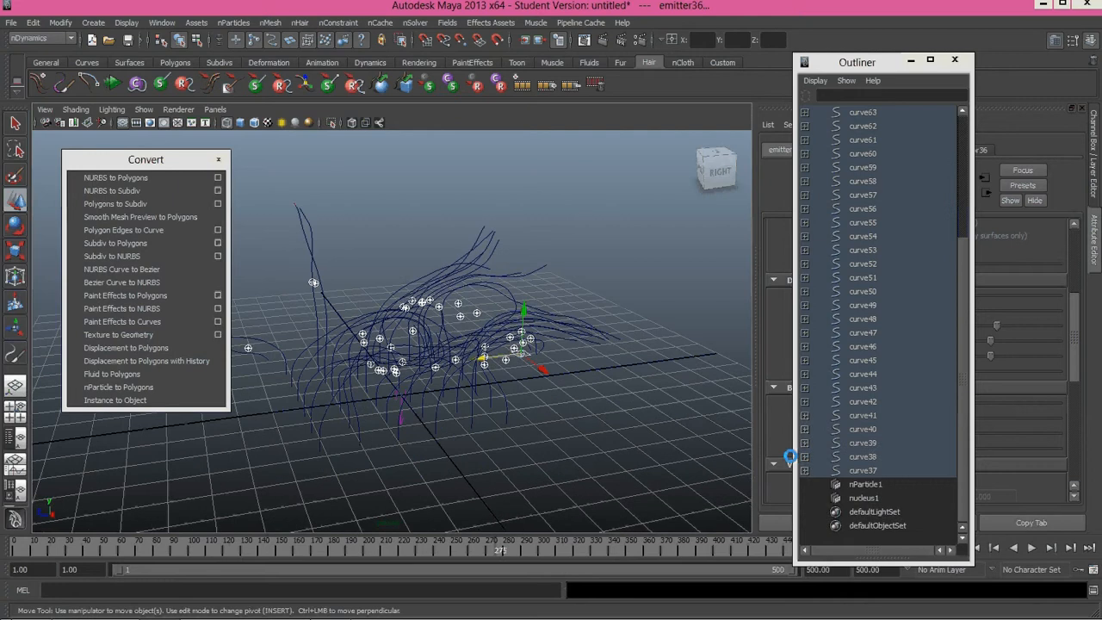
left_click(911, 60)
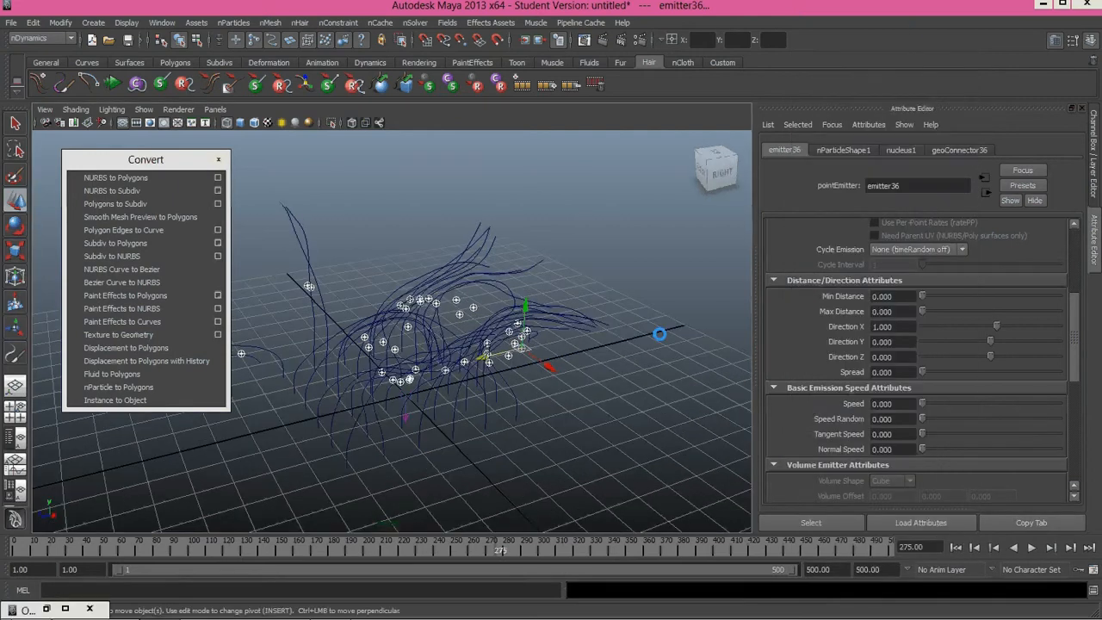
left_click(1032, 548)
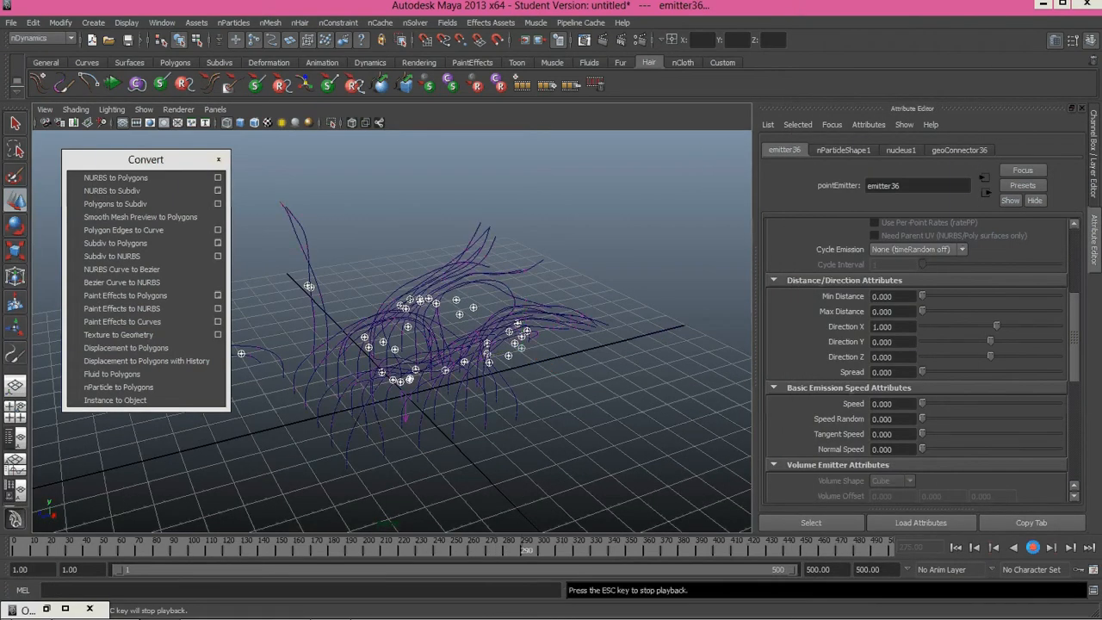
left_click(1033, 548)
scroll(456, 386, "up", 5)
left_click_drag(455, 386, 302, 431, "alt")
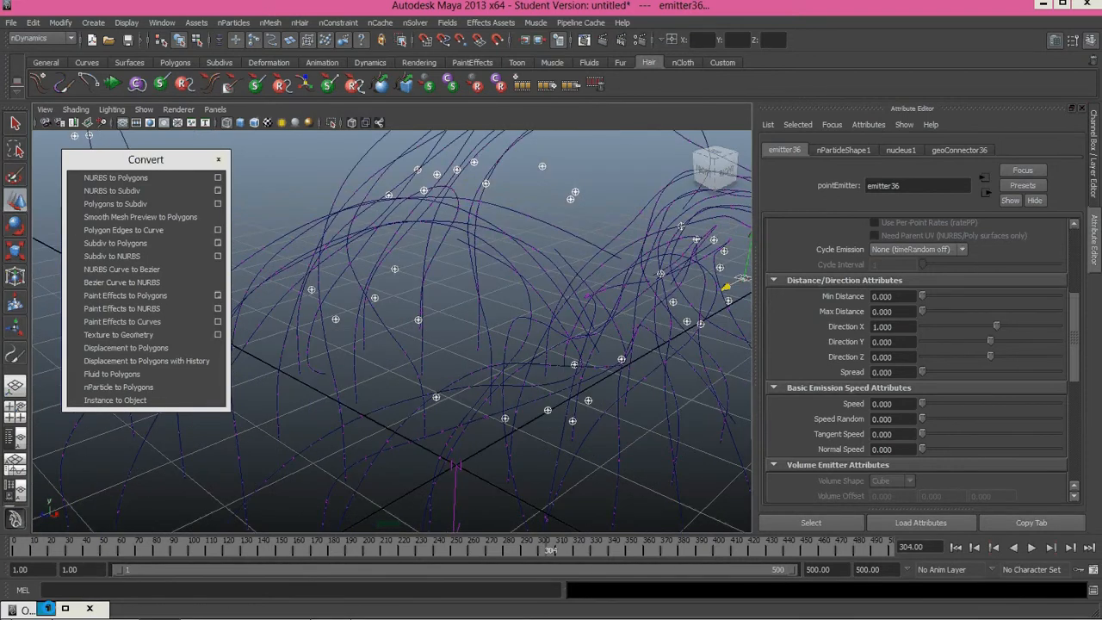
Step: Set the gravity and air density of the nucleus1 solver to 0
left_click(47, 608)
left_click(848, 150)
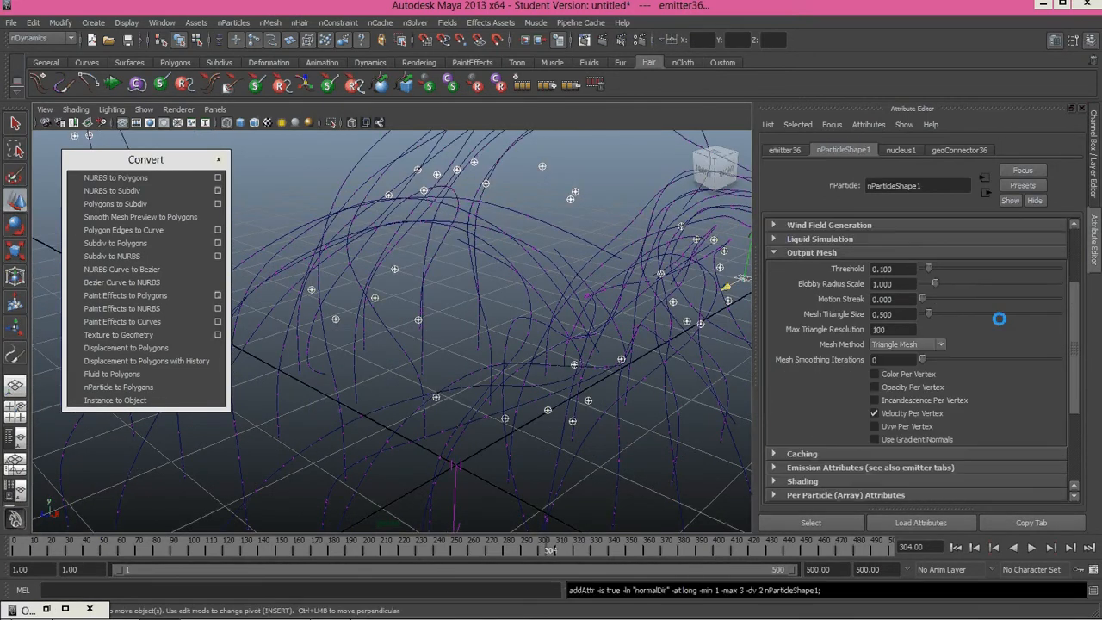
scroll(1074, 351, "up", 1)
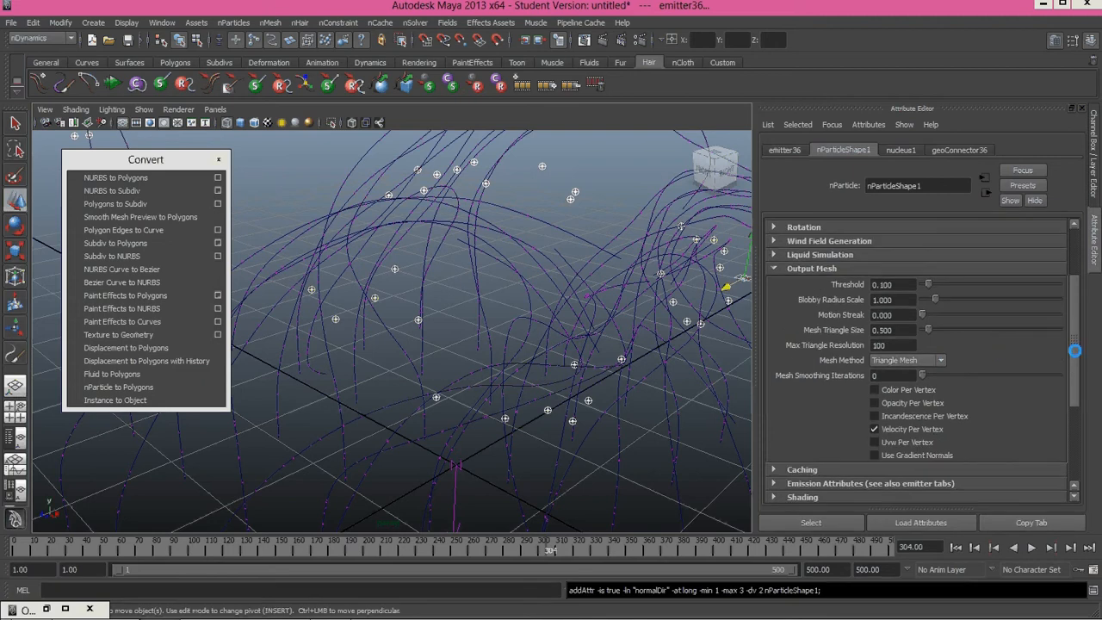
scroll(1074, 351, "up", 5)
left_click(911, 150)
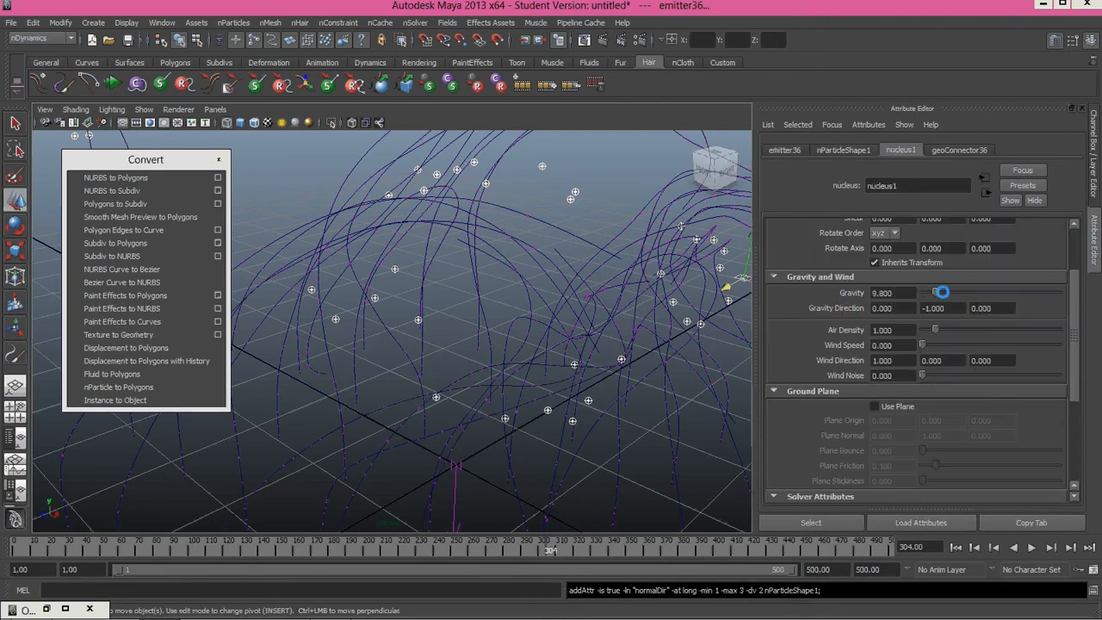
left_click(784, 150)
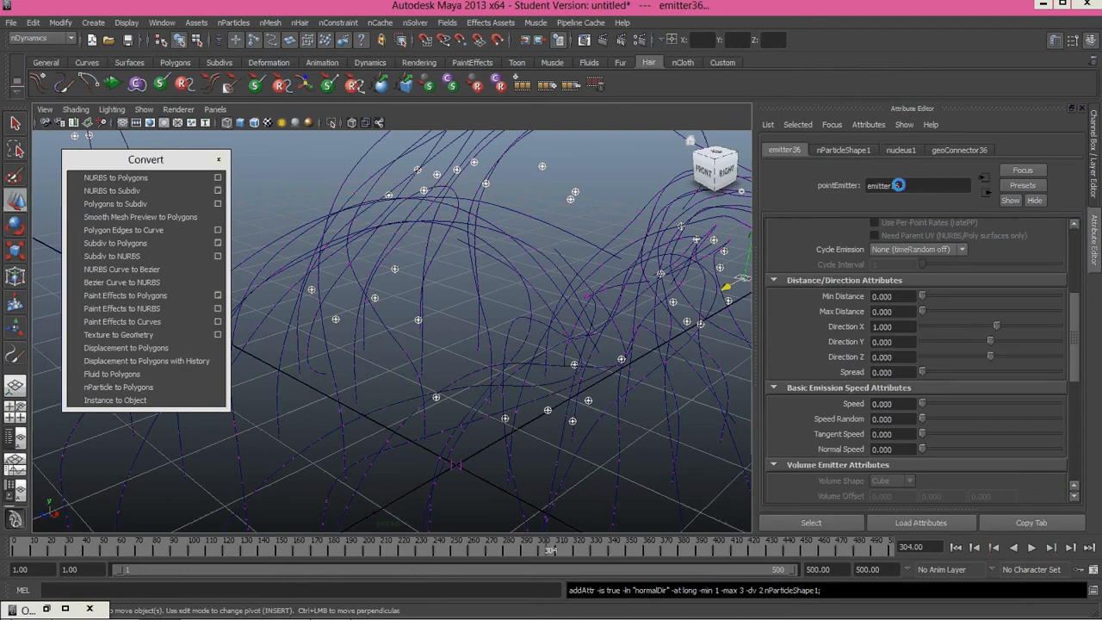
left_click(900, 150)
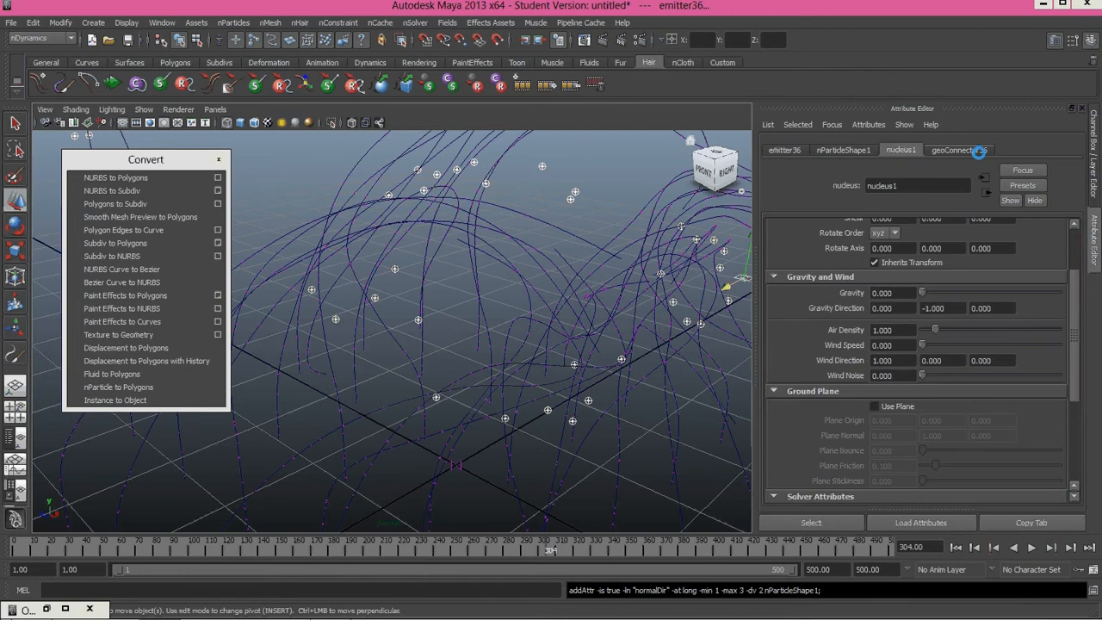
left_click(695, 323)
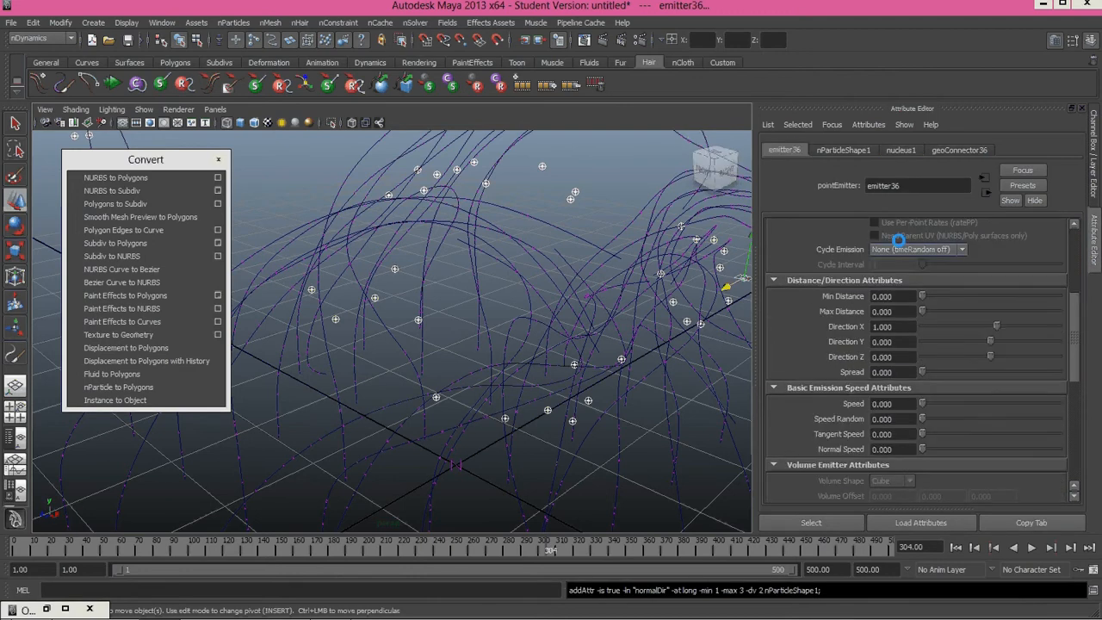
left_click(900, 149)
left_click_drag(935, 329, 918, 334)
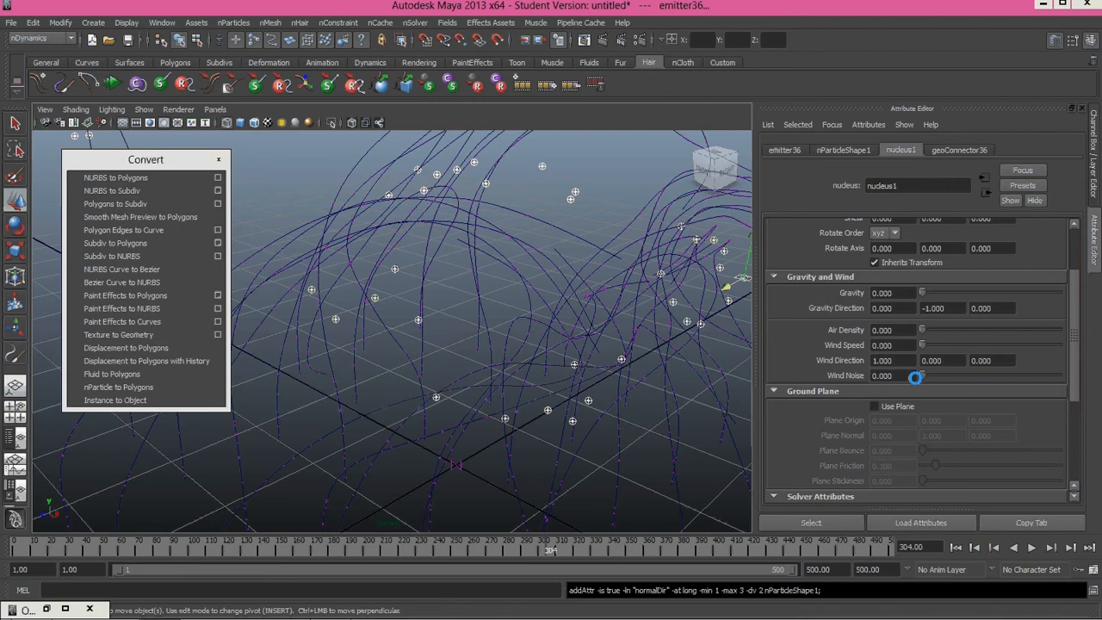
Step: Rewind to the start of the playback range and play the particle emission up to frame 109
right_click_drag(915, 378, 553, 376, "alt")
left_click_drag(553, 376, 827, 486, "alt")
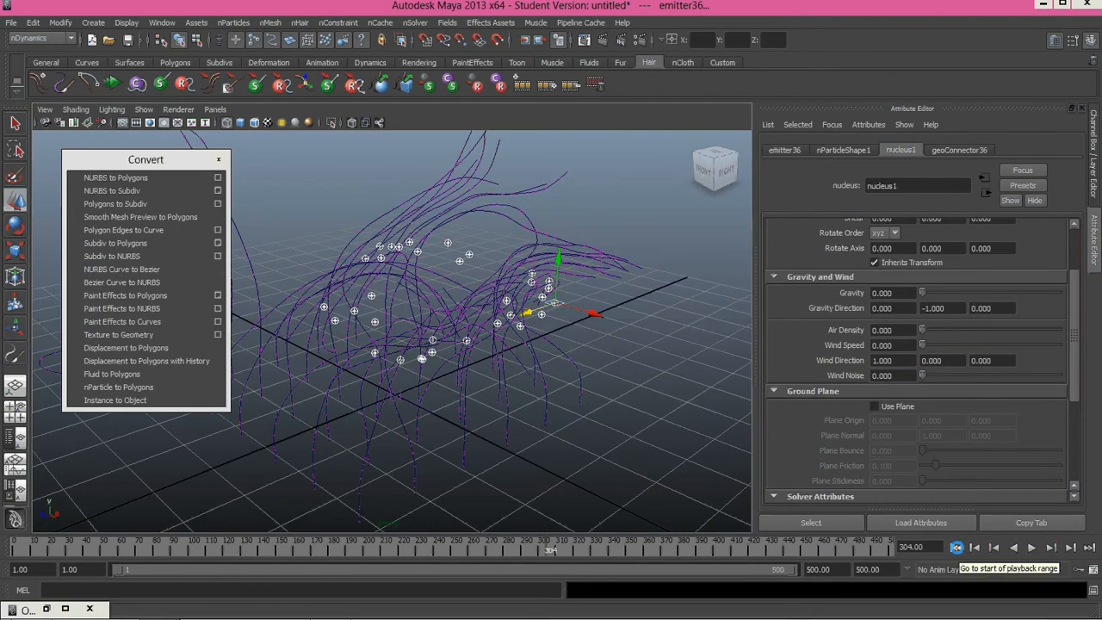
left_click(956, 548)
left_click(1032, 548)
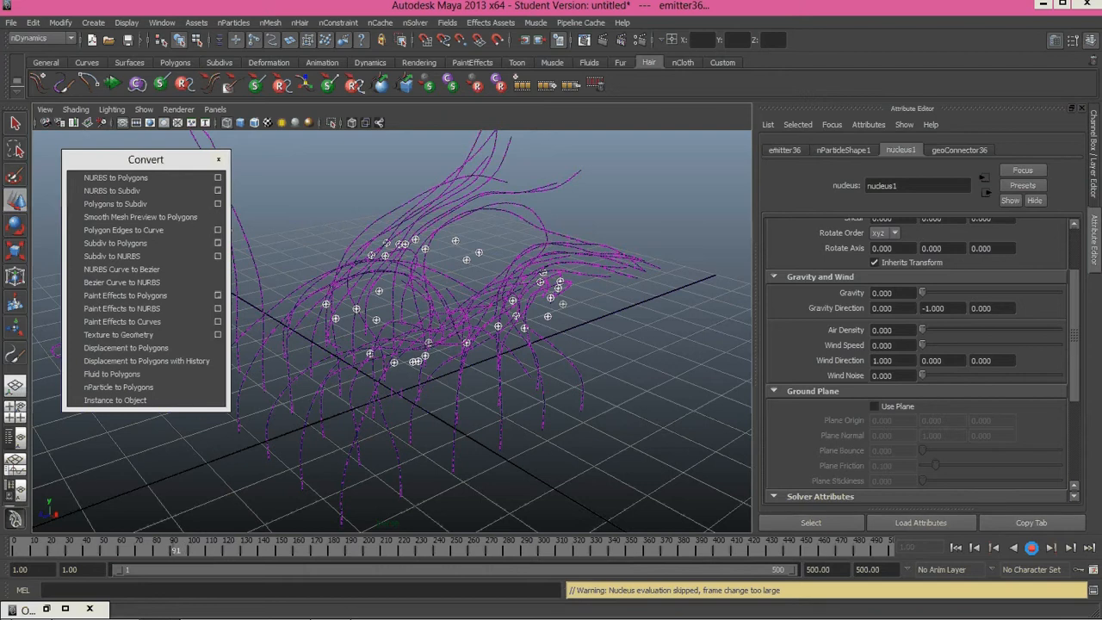
left_click_drag(422, 284, 494, 377, "alt")
key("alt+v")
key("alt+v")
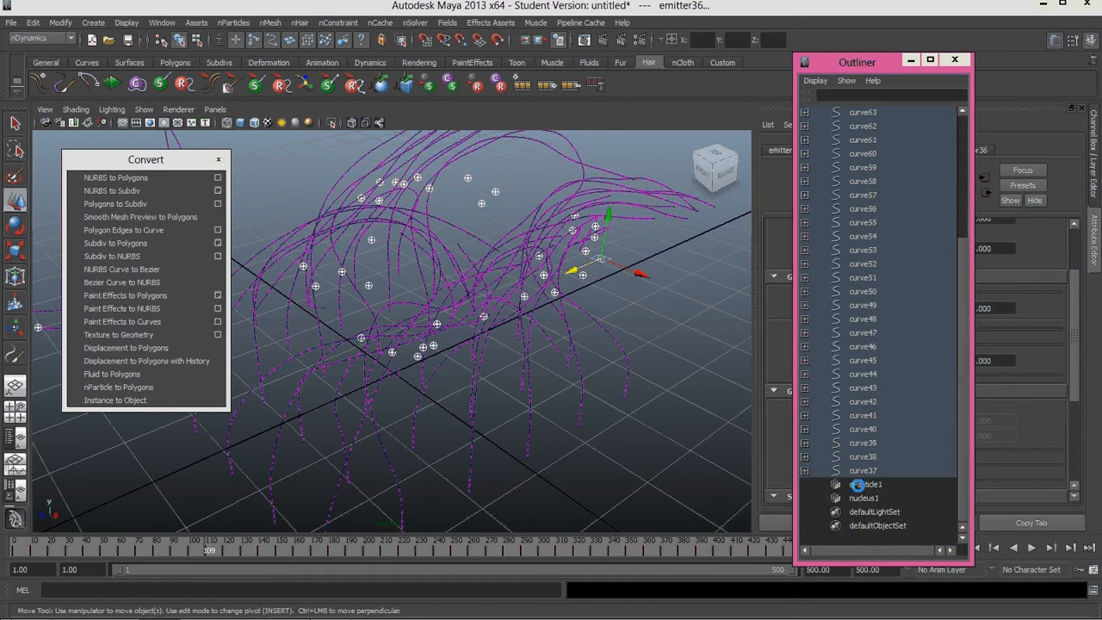
Step: Select nParticle1 in the Outliner and inspect the particles emitted along the curves
left_click(861, 485)
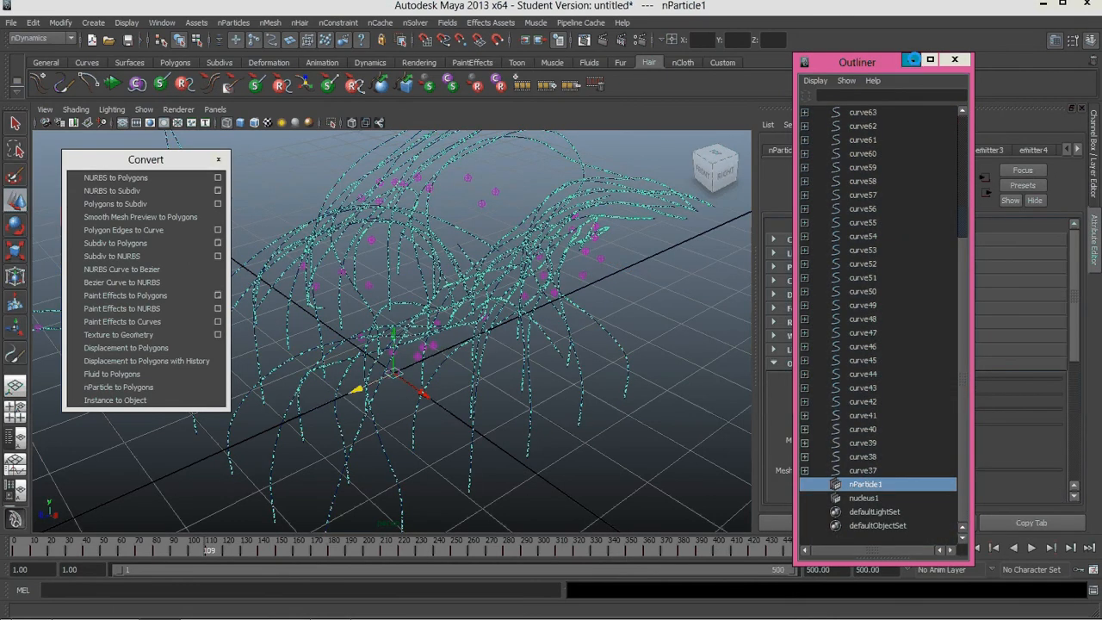
left_click(912, 59)
left_click_drag(570, 319, 508, 332, "alt")
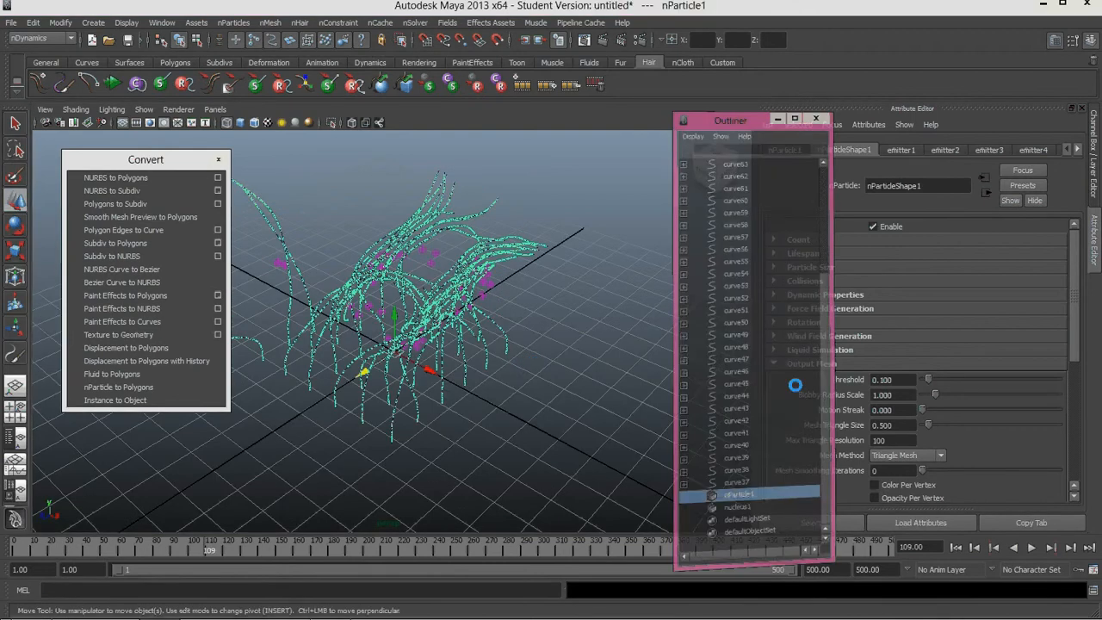
Step: Hide all the emitter curves in the Outliner, starting from curve37, and minimise the Outliner
left_click_drag(852, 470, 875, 112)
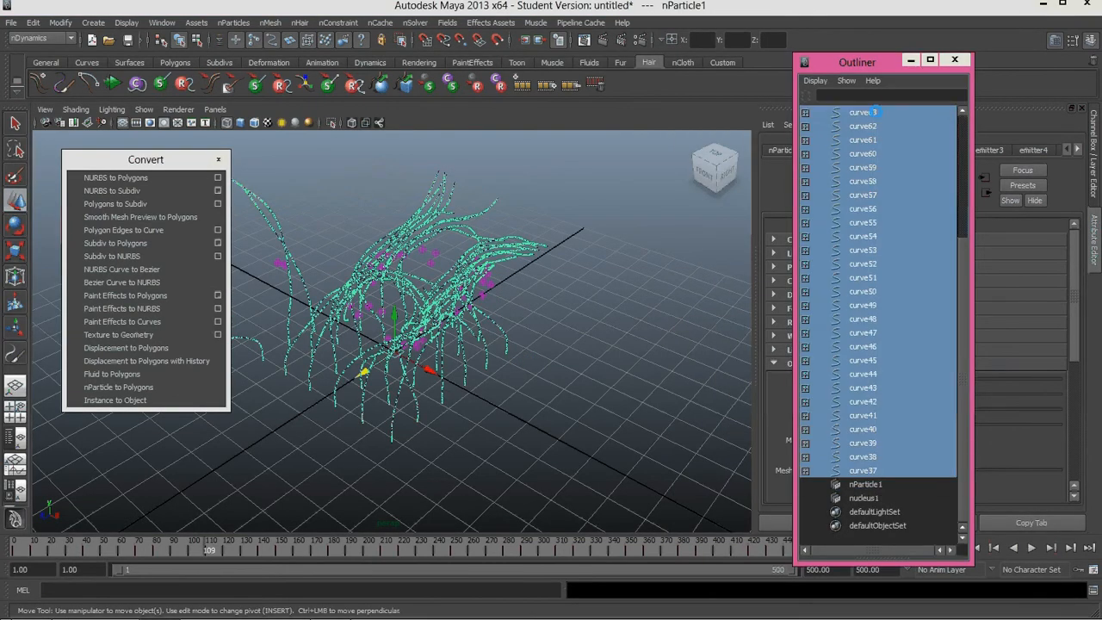
key("ctrl+h")
scroll(860, 176, "up", 5)
left_click_drag(867, 277, 866, 196)
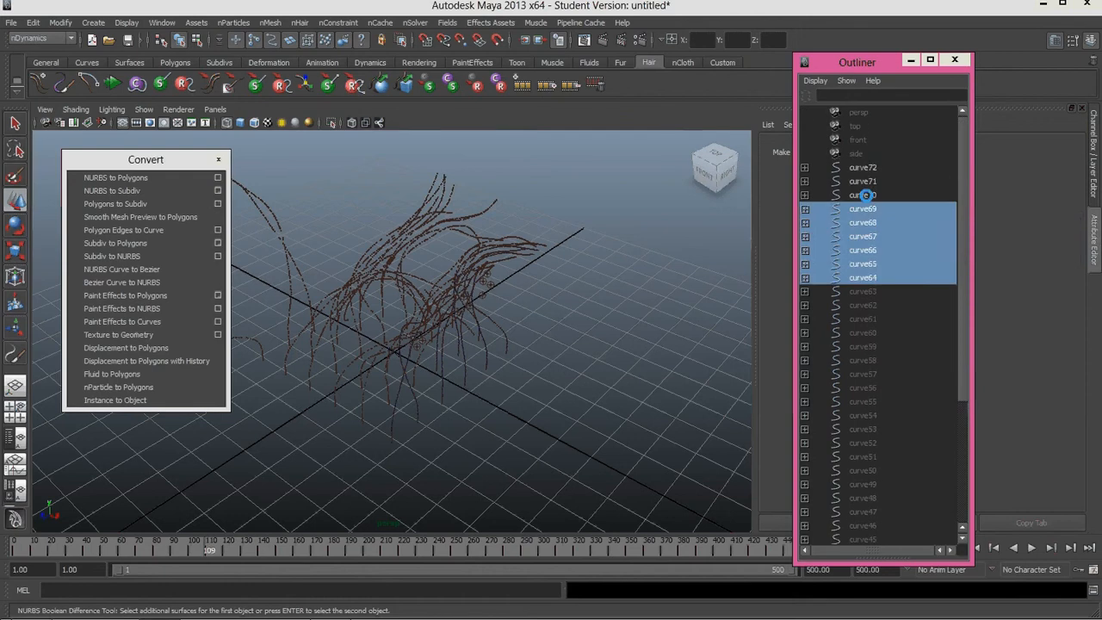
key("ctrl+h")
scroll(881, 391, "down", 5)
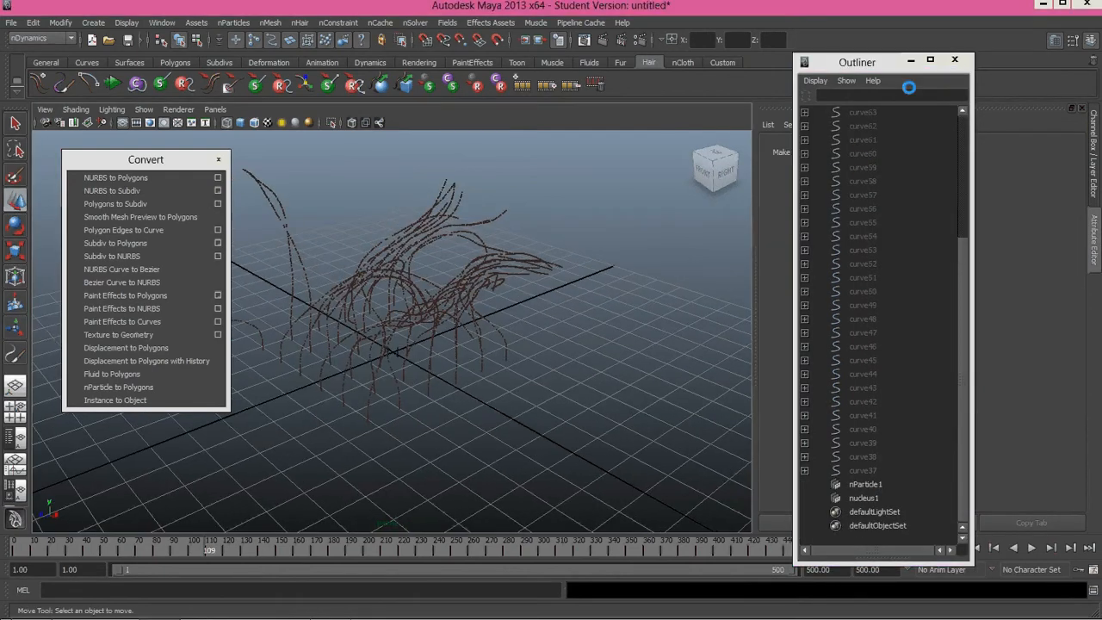
left_click(911, 59)
left_click(721, 171)
left_click_drag(410, 312, 532, 356, "alt")
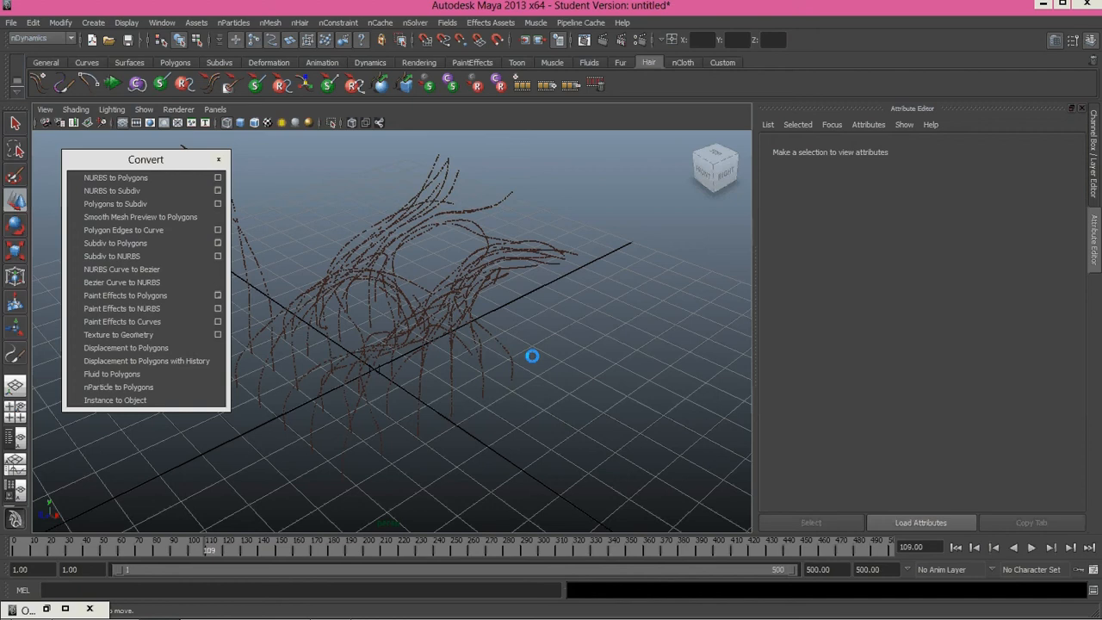
left_click(453, 384)
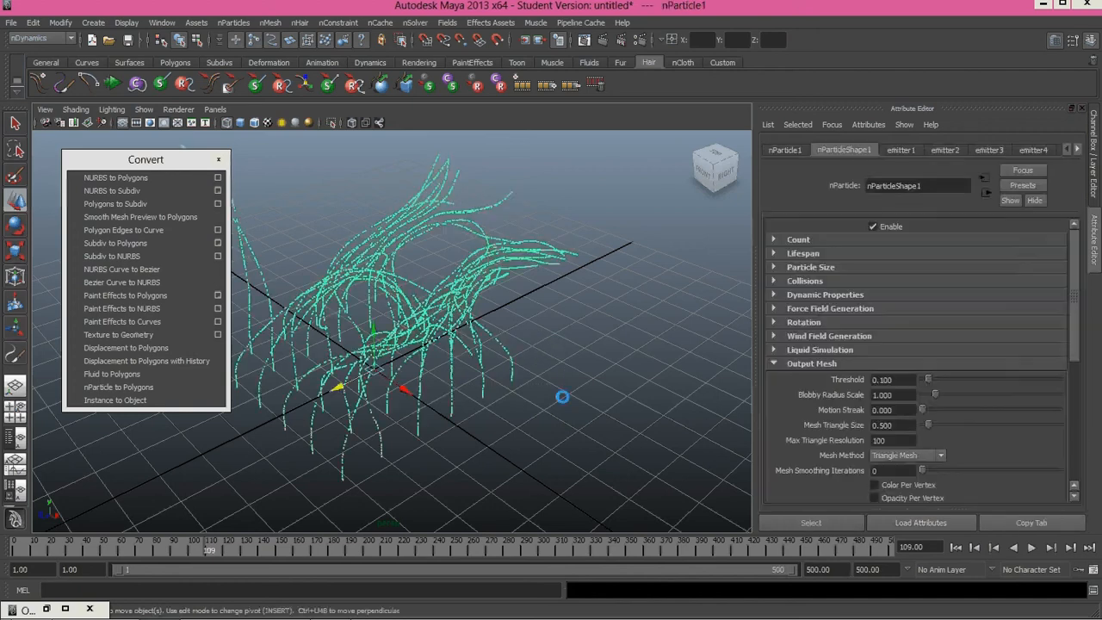
left_click_drag(560, 396, 568, 406, "alt")
left_click(563, 350)
middle_click_drag(563, 351, 531, 321, "alt")
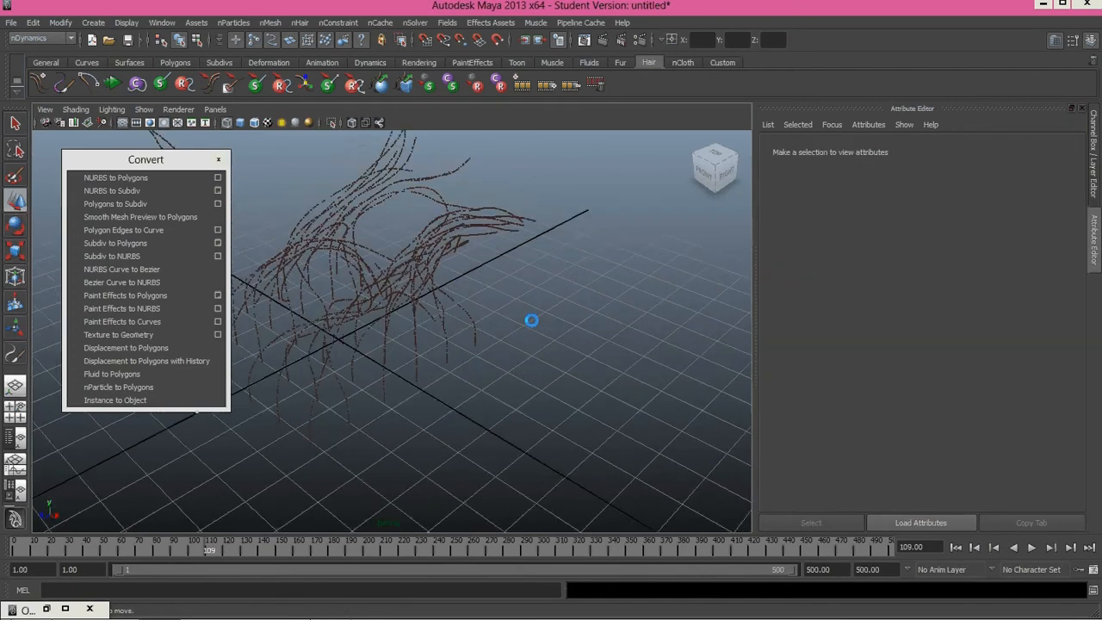
Step: Switch to the Polygons command set, draw a small cube on the grid beside the particles and scale it to about 0.2
left_click(52, 38)
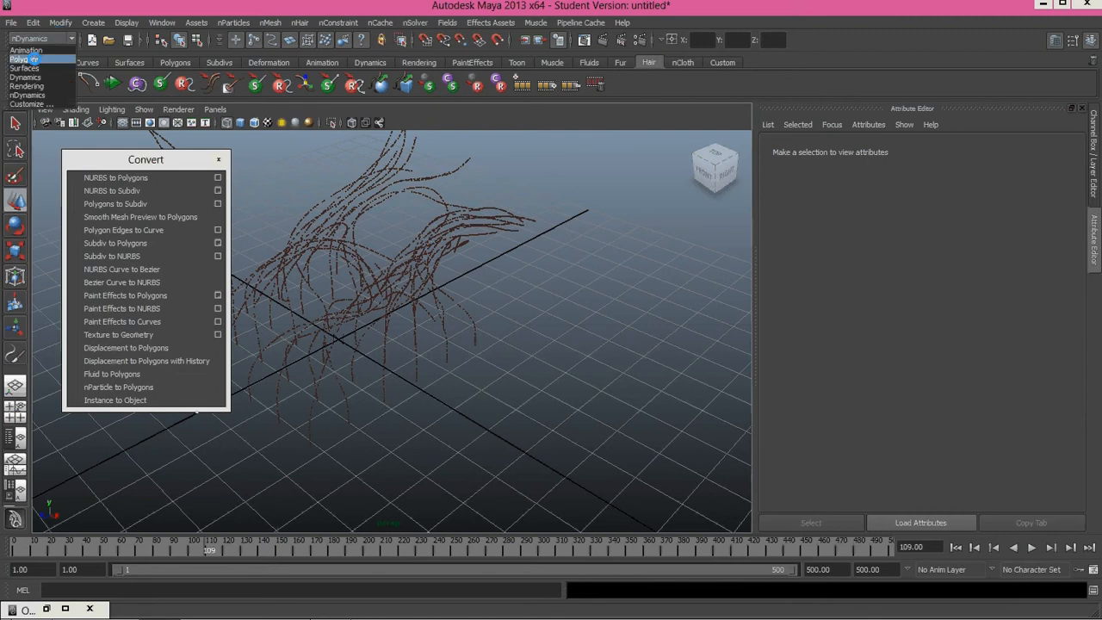
left_click(31, 58)
left_click(175, 62)
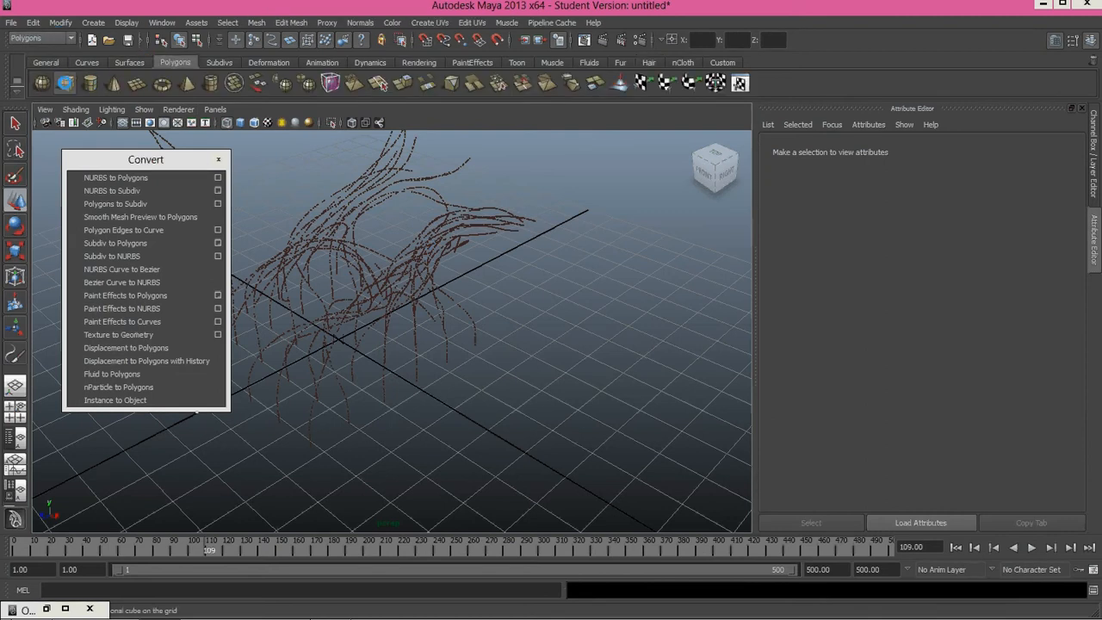
left_click(66, 82)
left_click_drag(505, 276, 529, 352, "alt")
key("r")
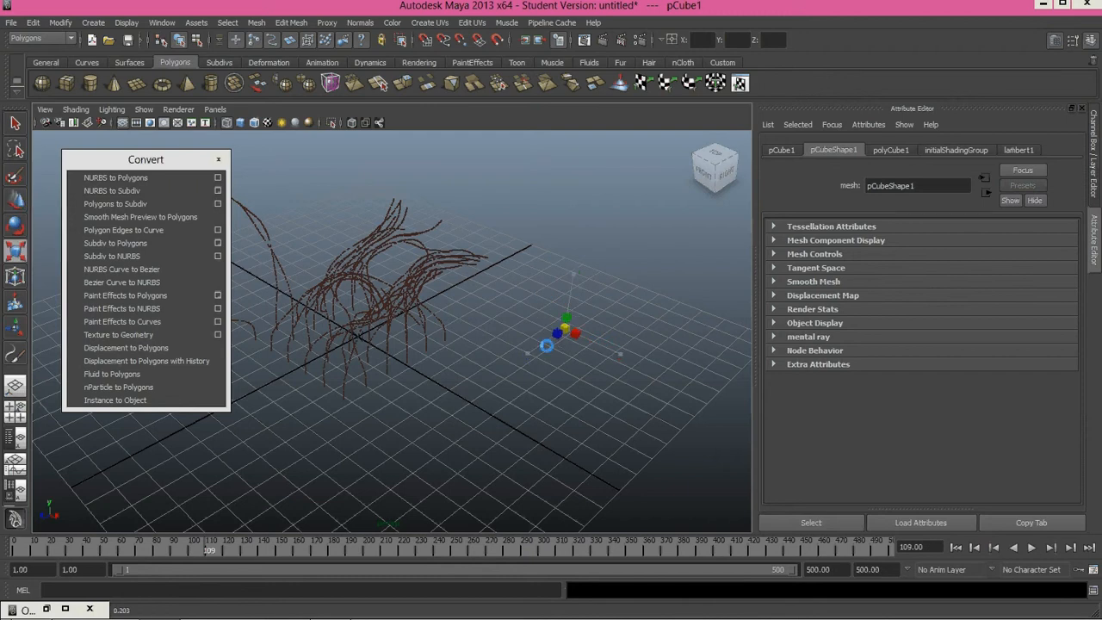
Step: Add nParticle1 to the cube selection, switch to the nDynamics command set and instance the cube onto the particles with the Instancer
left_click(372, 282)
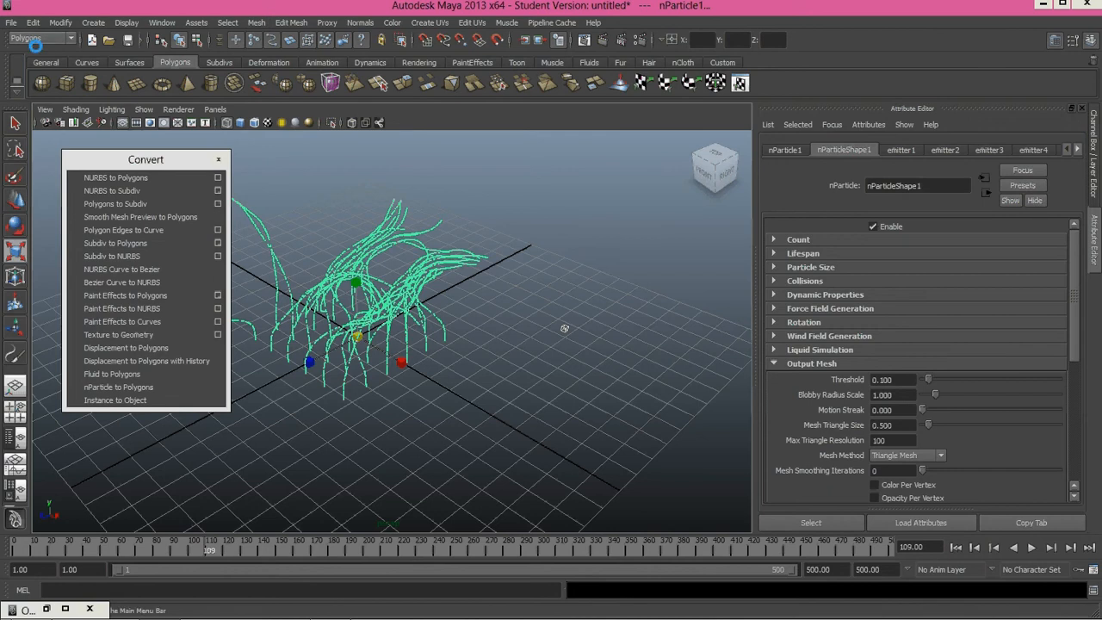
left_click(43, 38)
left_click(28, 94)
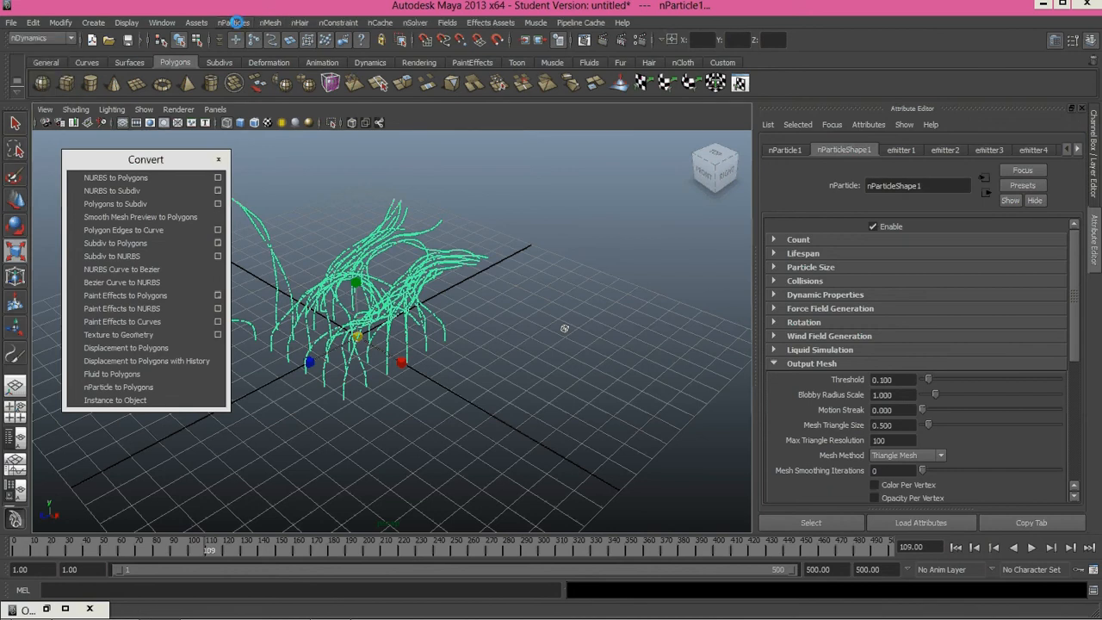
left_click(233, 22)
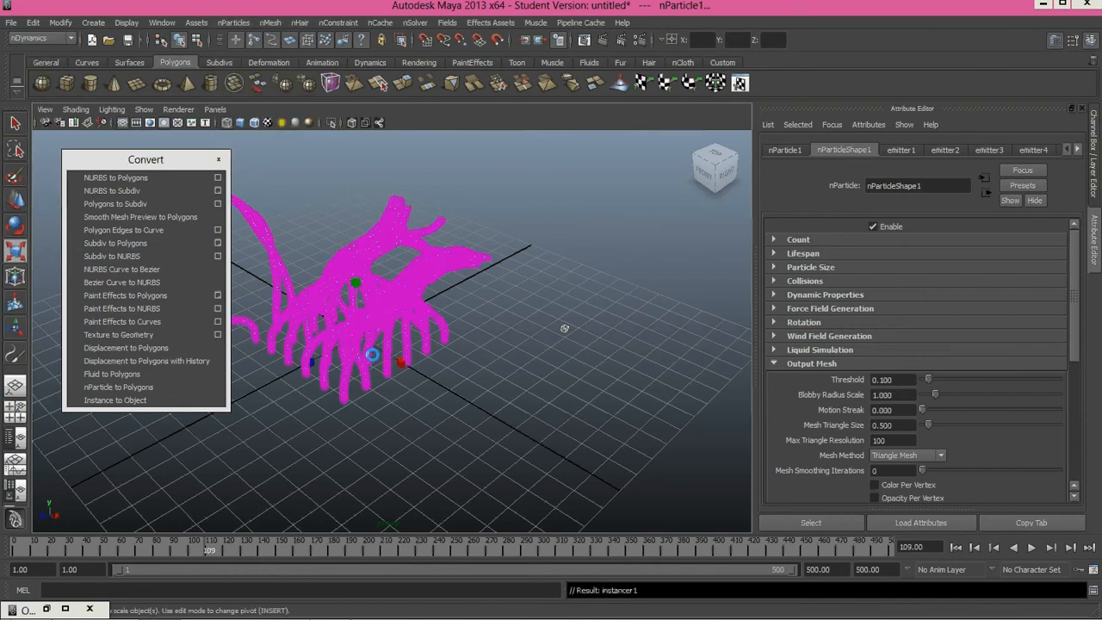
Step: Examine the cubes instanced along the particle strands from close up and from several angles
scroll(525, 404, "up", 4)
mouse_move(525, 404)
left_mouse_down("alt")
mouse_move(509, 430)
mouse_move(513, 399)
left_mouse_up("alt")
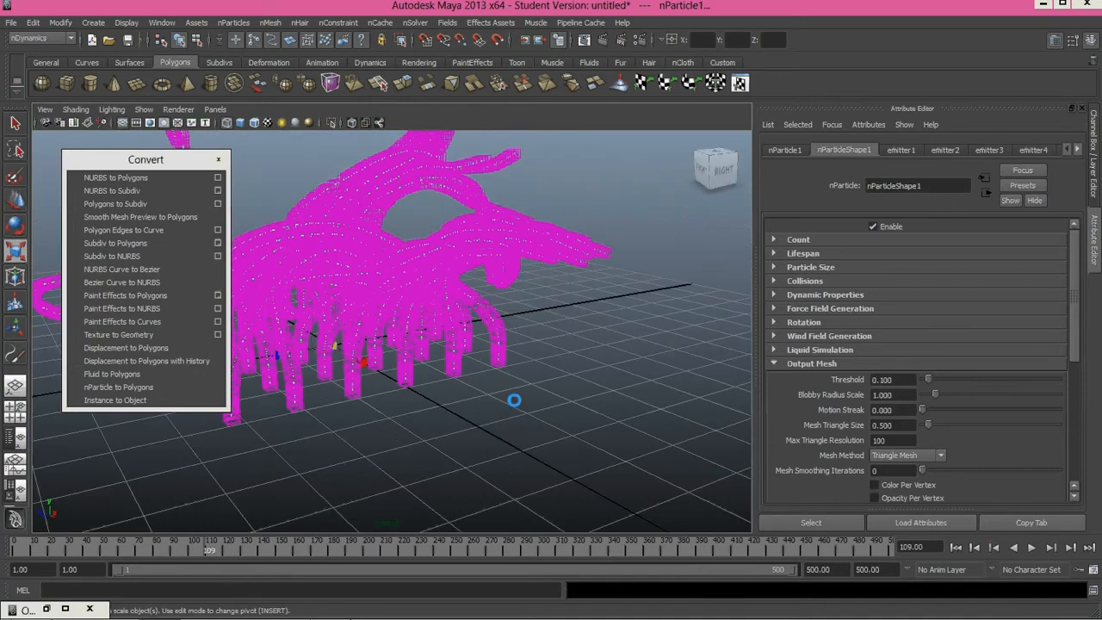
left_click(514, 400)
left_click_drag(447, 310, 344, 307, "alt")
scroll(419, 311, "up", 4)
scroll(485, 302, "up", 2)
scroll(534, 352, "down", 8)
left_click_drag(571, 320, 507, 382)
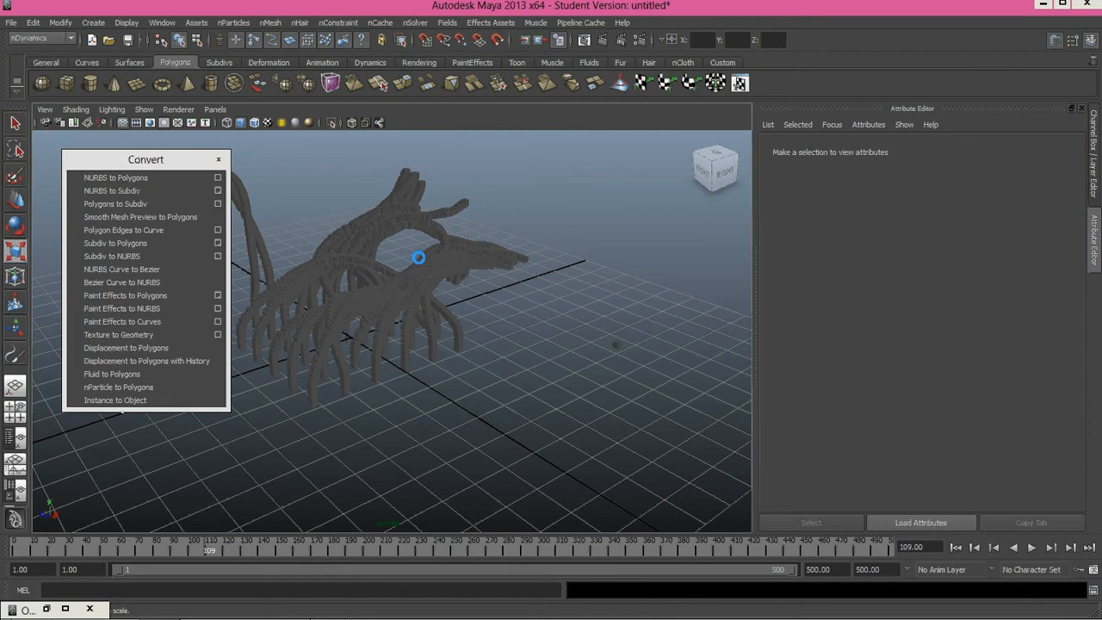
left_click_drag(418, 253, 450, 268, "alt")
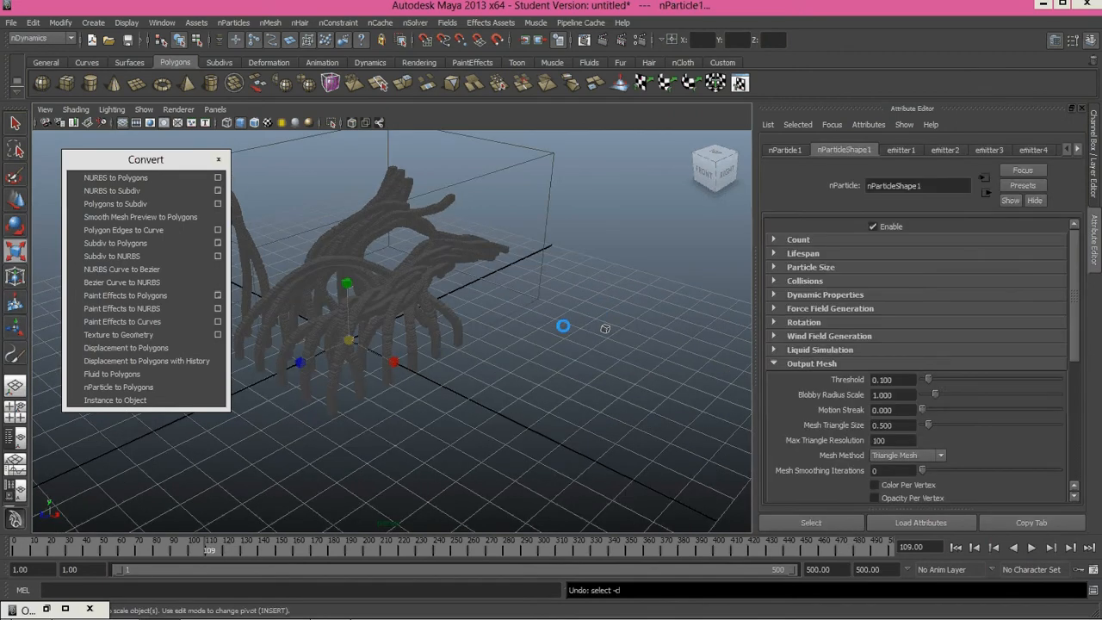
Step: Undo the cube instancing and delete the small cube beside the particles
left_click_drag(584, 312, 649, 357)
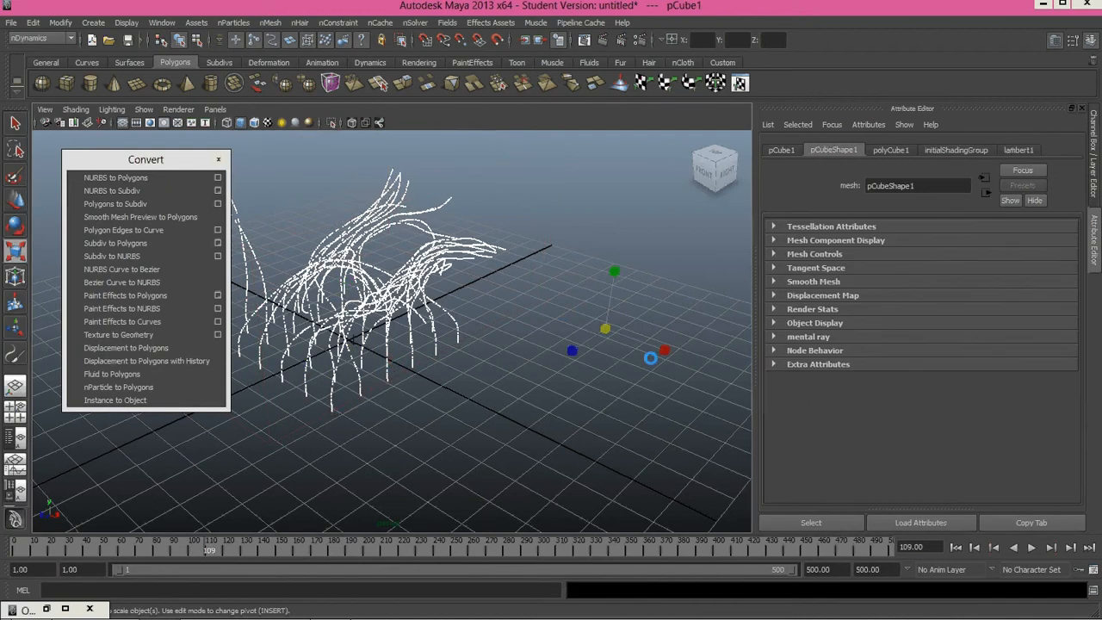
key("Insert")
key("Delete")
left_click_drag(540, 383, 399, 261, "alt")
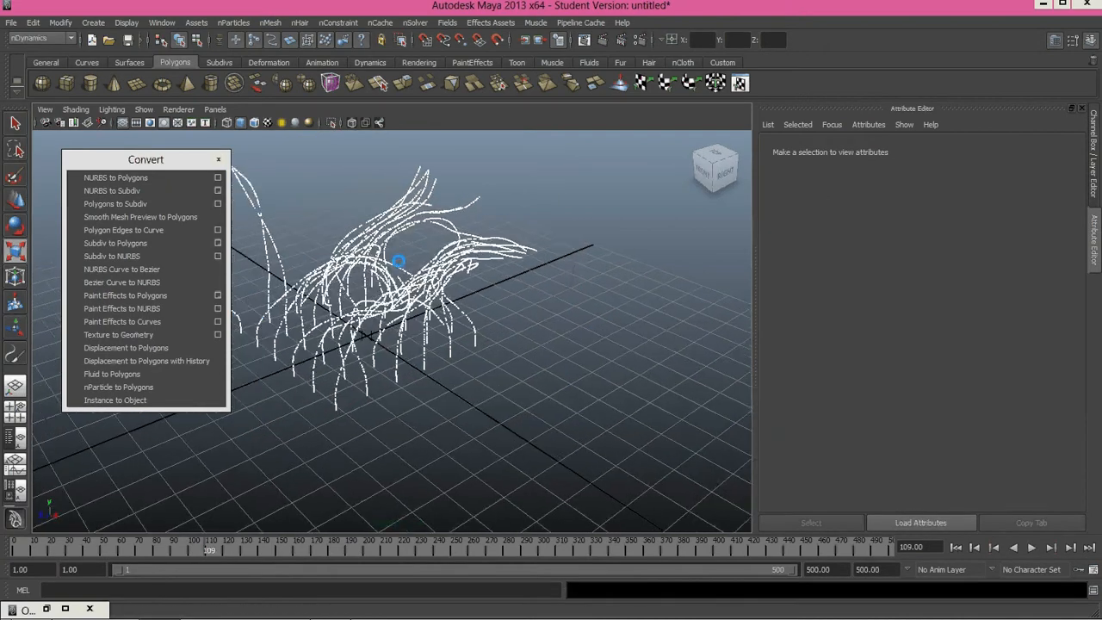
Step: Select nParticle1 and look through the Output Mesh attributes of its shape node
left_click(463, 331)
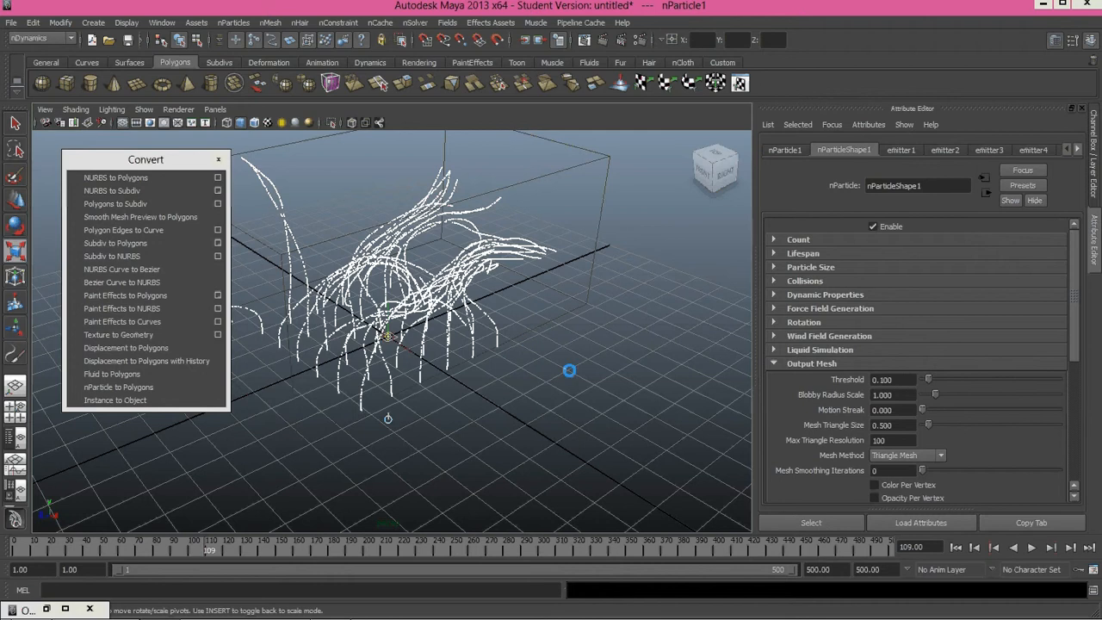
scroll(1064, 377, "down", 3)
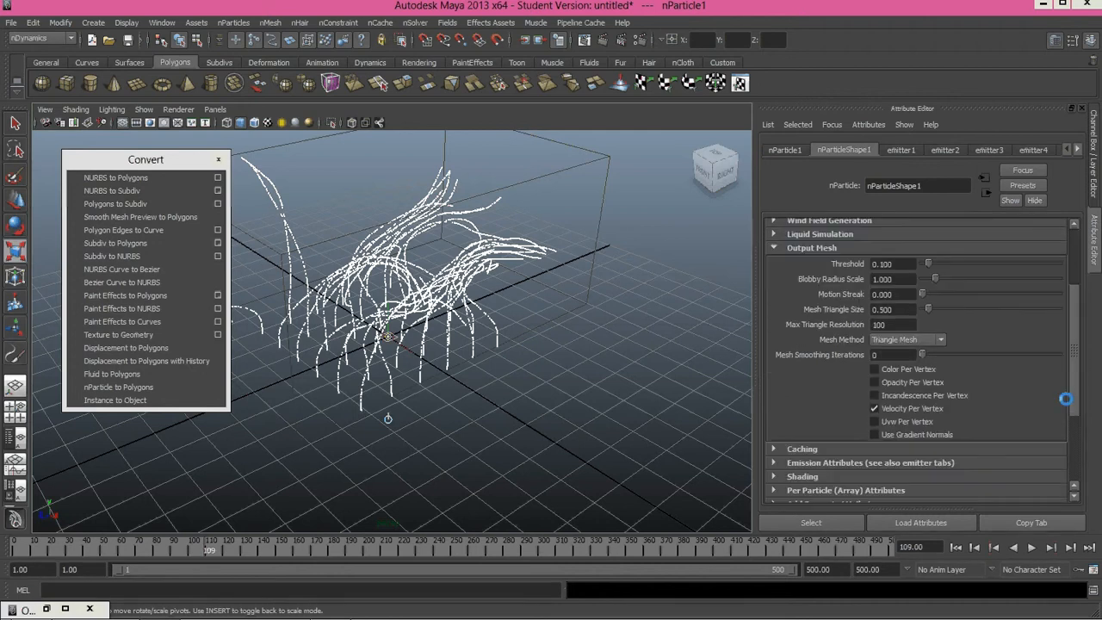
left_click_drag(482, 361, 514, 369, "alt")
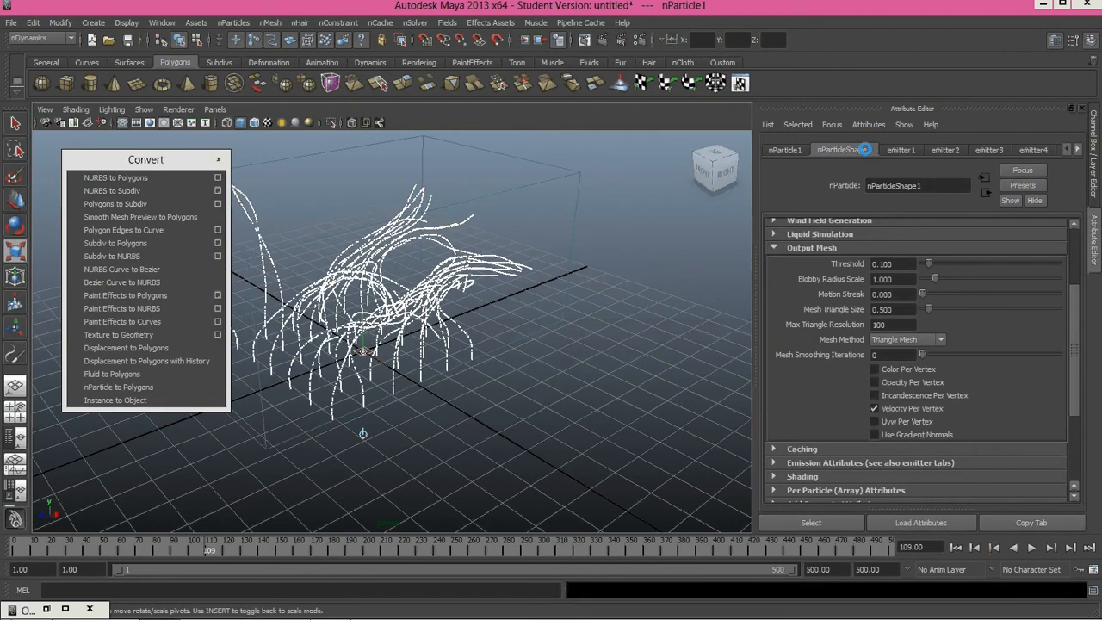
left_click(49, 609)
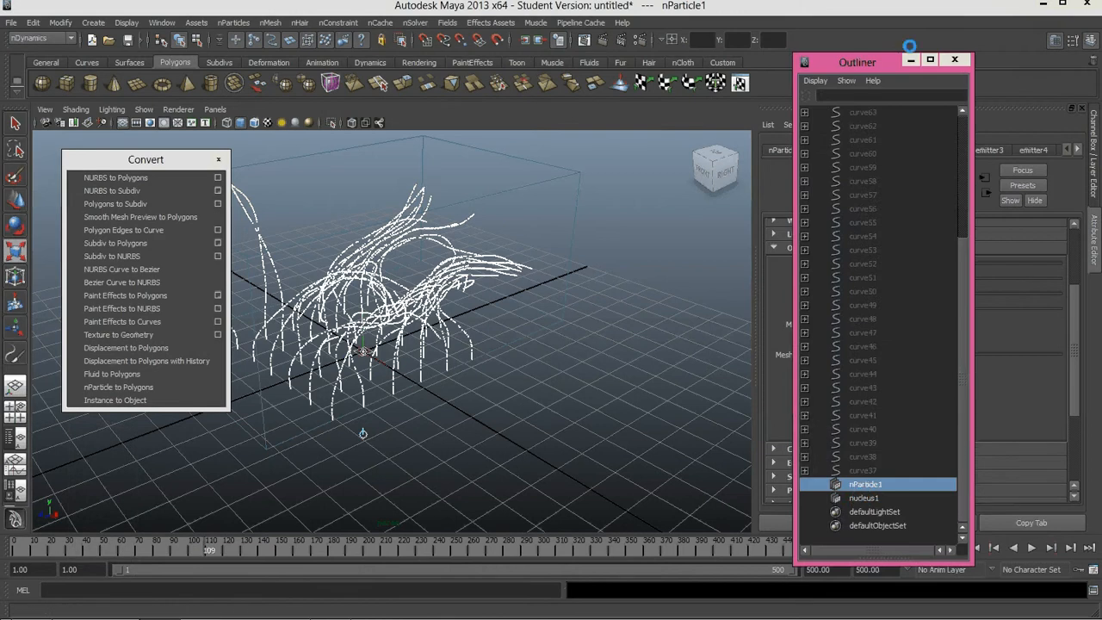
left_click(911, 59)
scroll(1076, 305, "up", 2)
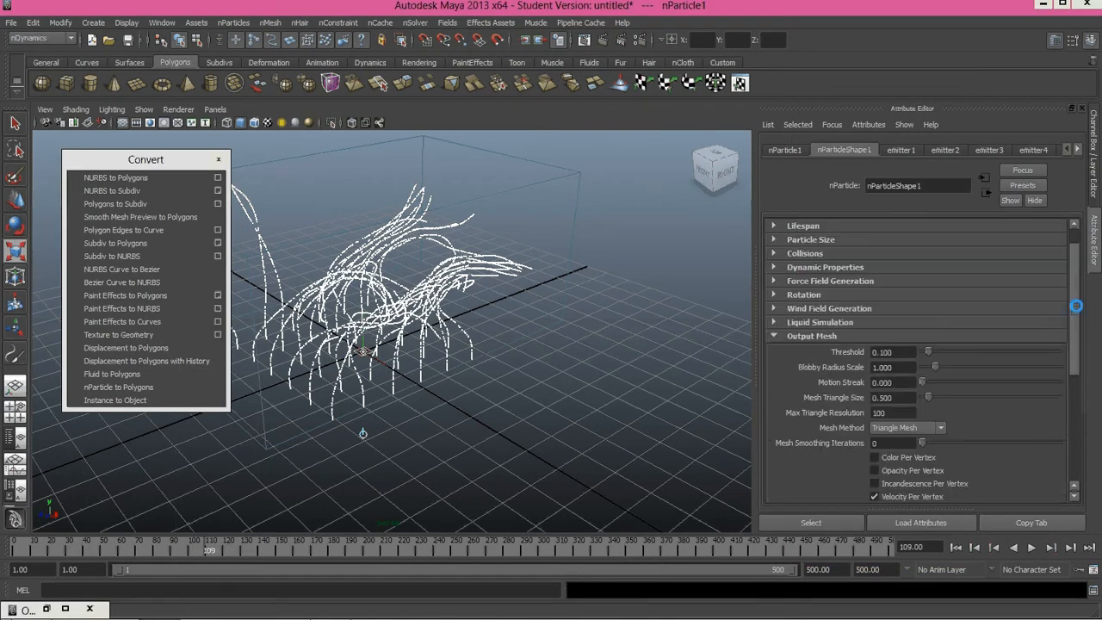
scroll(837, 257, "up", 1)
scroll(837, 258, "down", 3)
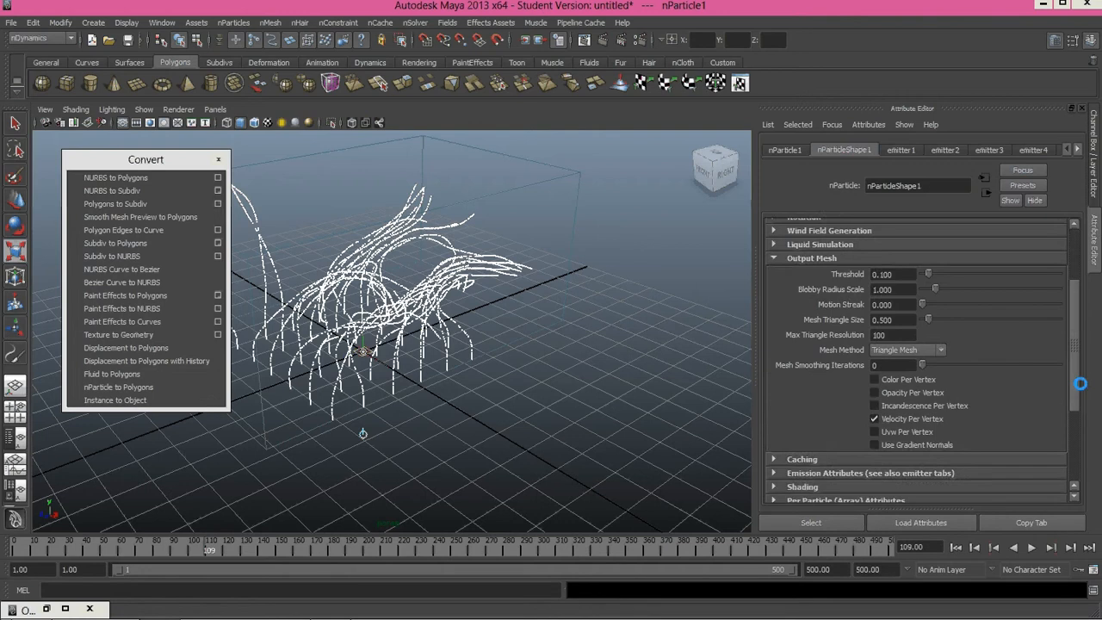
left_click_drag(438, 377, 448, 352, "alt")
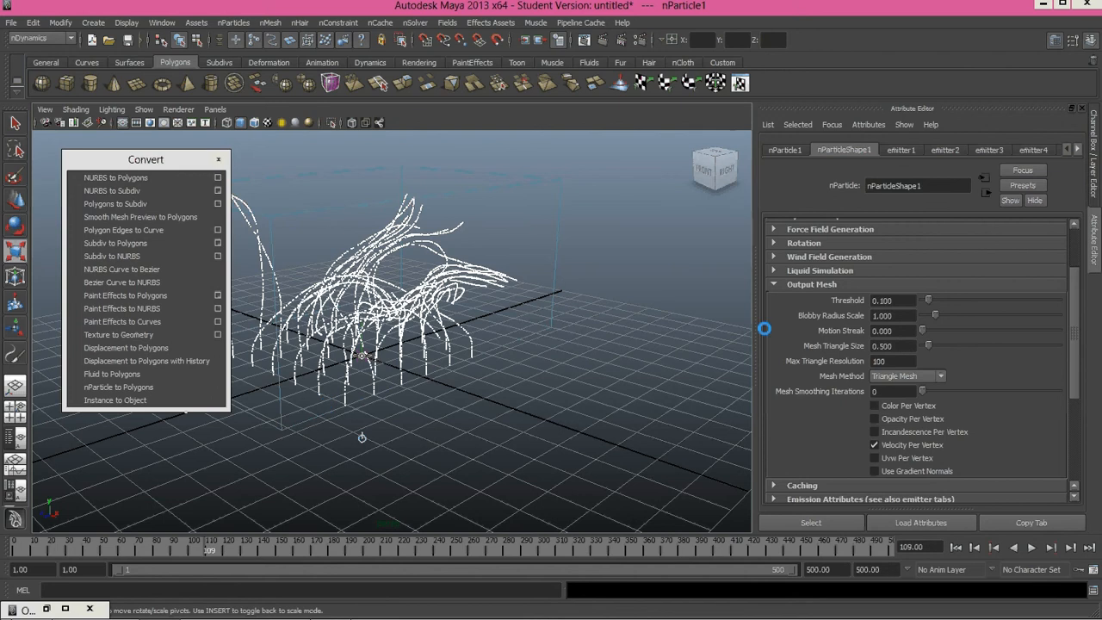
left_click_drag(436, 349, 507, 372, "alt")
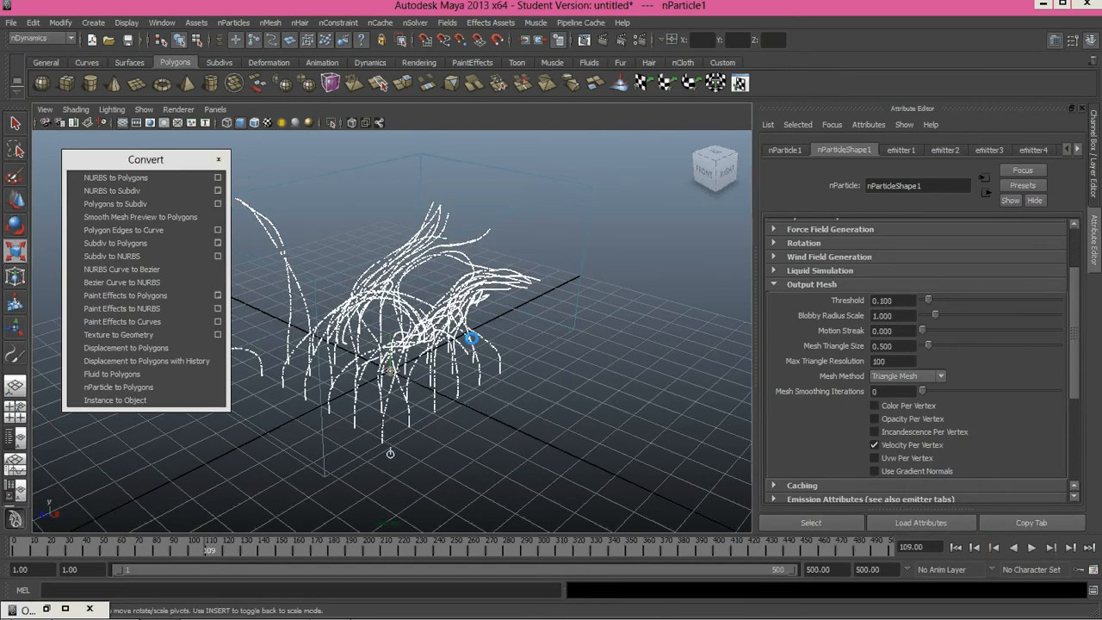
Step: Try converting nParticle1 to polygons with its current output mesh settings and inspect the mesh
left_click(125, 387)
scroll(469, 373, "up", 4)
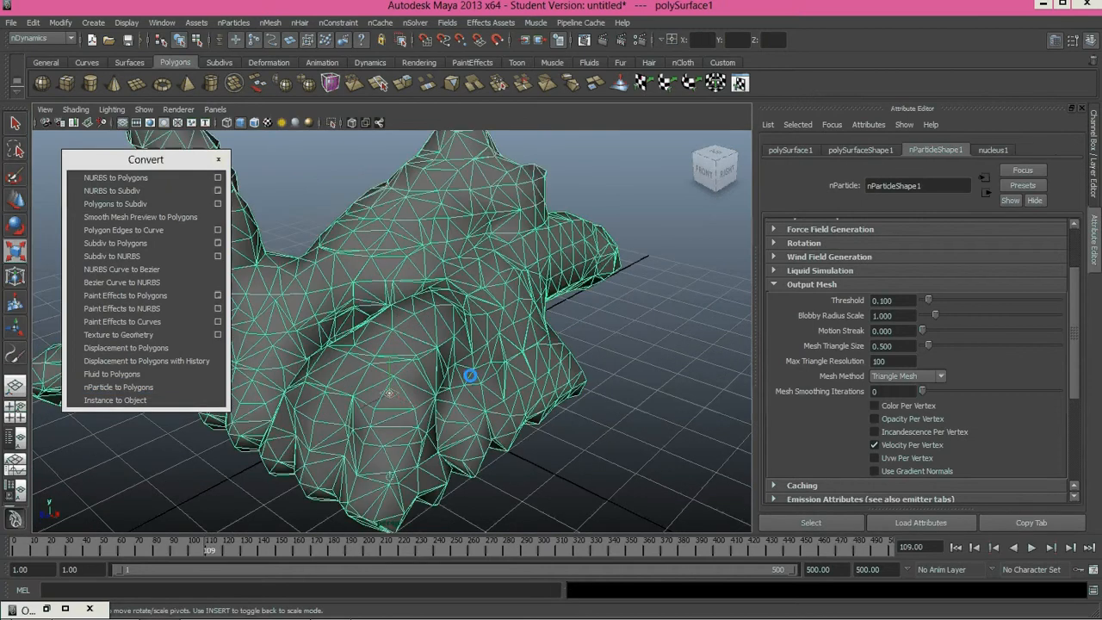
left_click_drag(470, 374, 381, 366, "alt")
scroll(381, 367, "down", 5)
left_click(496, 391)
mouse_move(497, 390)
left_mouse_down("alt")
mouse_move(412, 331)
mouse_move(516, 399)
mouse_move(514, 352)
mouse_move(568, 304)
mouse_move(497, 377)
mouse_move(506, 358)
mouse_move(423, 394)
mouse_move(459, 425)
mouse_move(467, 374)
mouse_move(499, 369)
left_mouse_up("alt")
left_click(515, 398)
Step: Undo the polygon conversion and return to the selected nParticle1
key("ctrl+z")
left_click(540, 384)
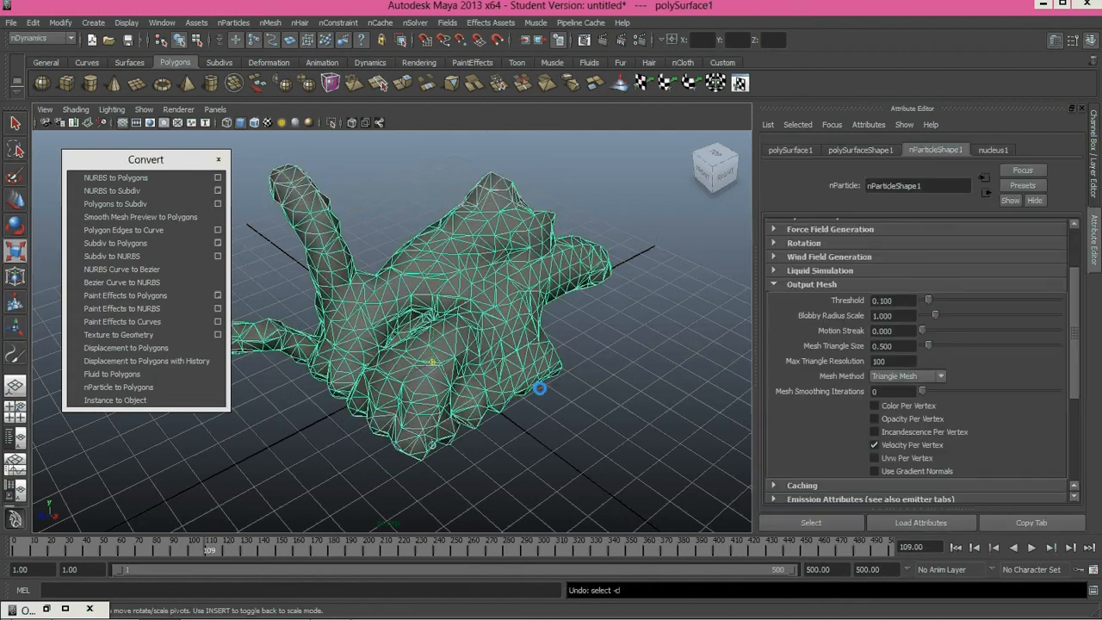
key("ctrl+z")
left_click_drag(539, 427, 576, 381, "alt")
left_click(576, 381)
left_click(438, 391)
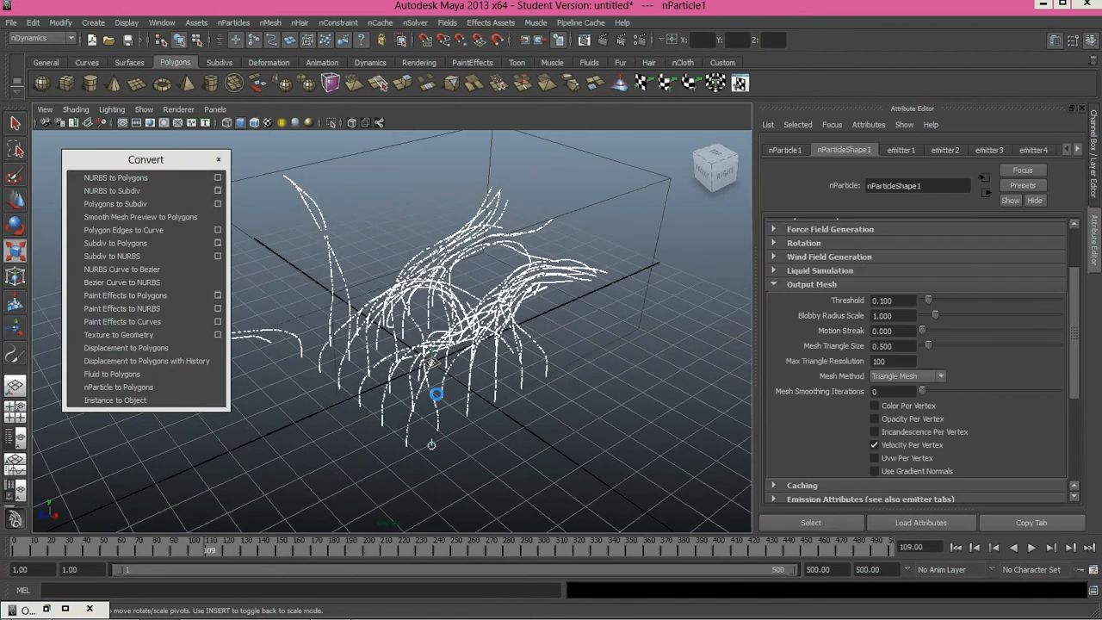
Step: Set nParticle1's output mesh to Threshold 0, Mesh Method Quad Mesh and 3 Mesh Smoothing Iterations
double_click(893, 300)
type("0")
left_click(902, 385)
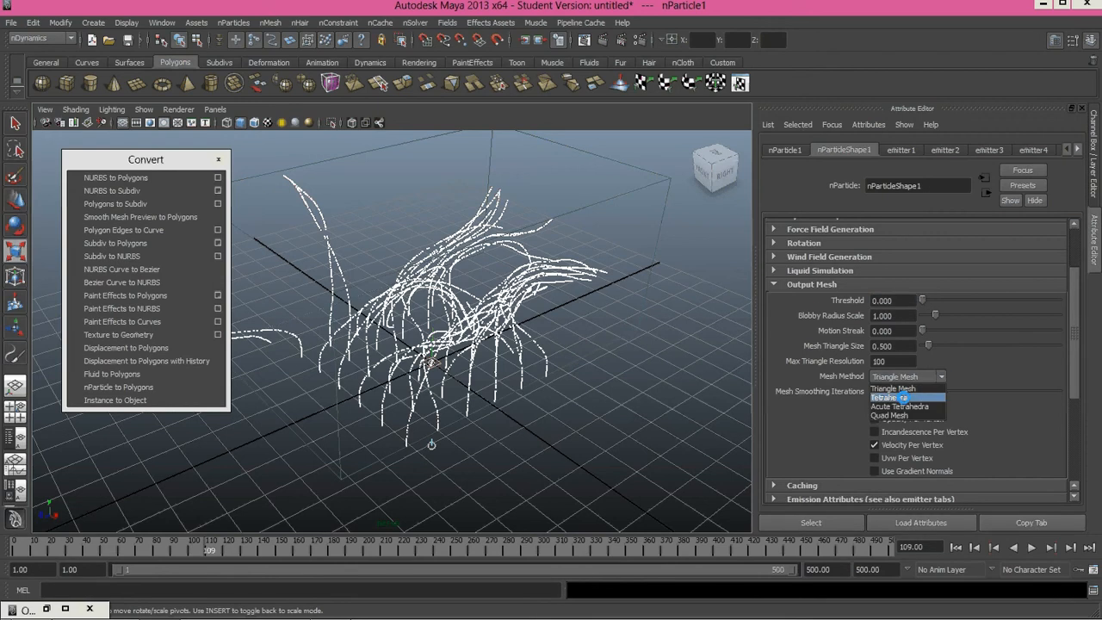
left_click(886, 418)
double_click(882, 391)
type("3")
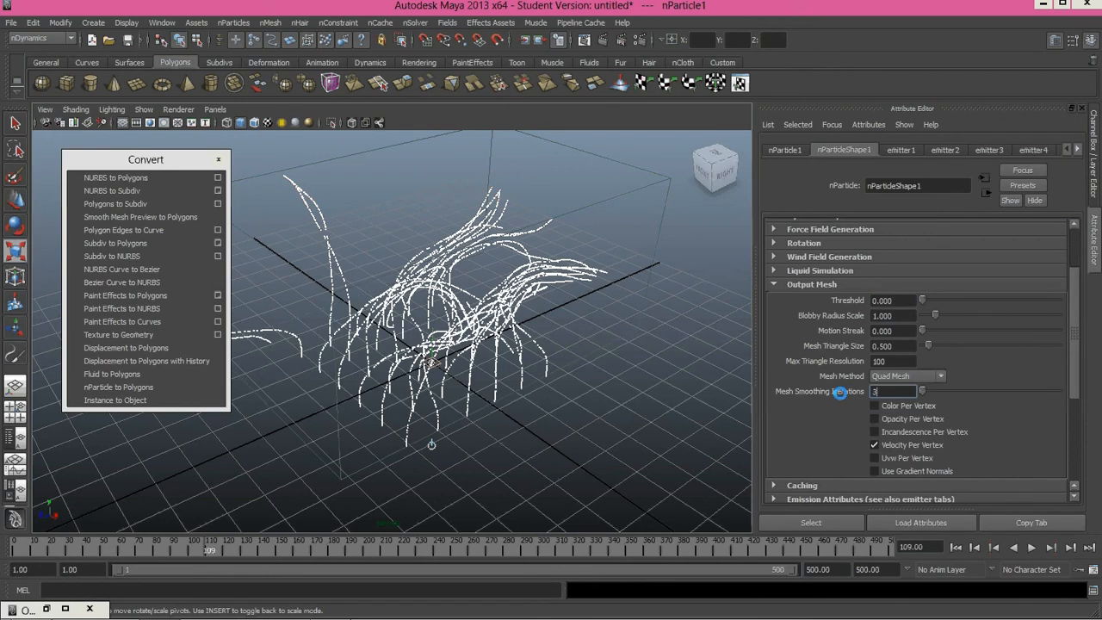
key("Return")
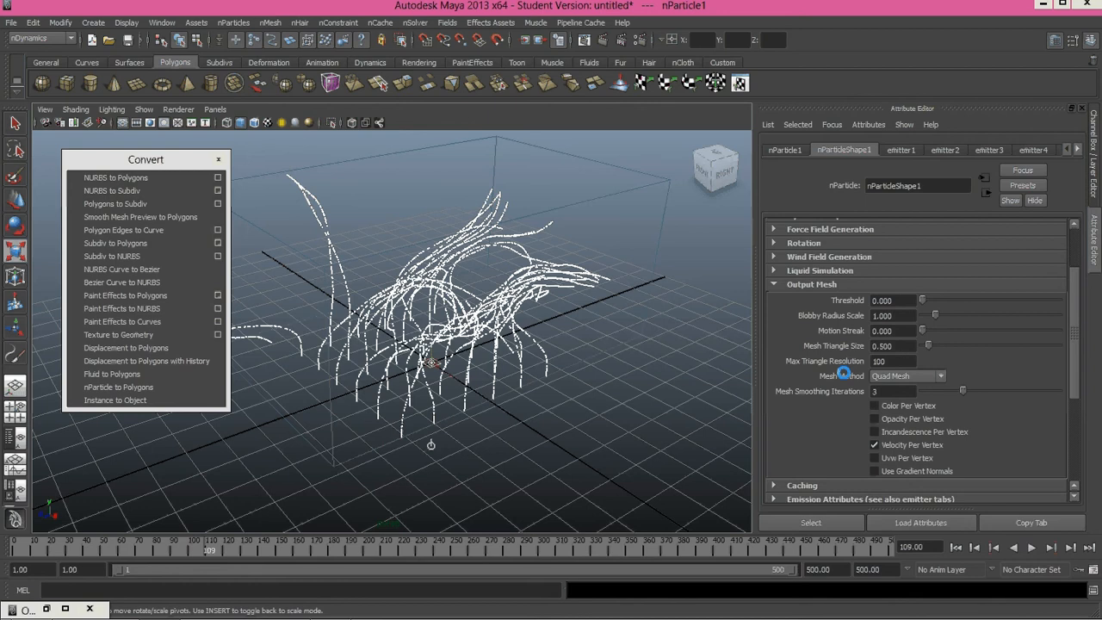
Step: Set the output mesh's Mesh Triangle Size to 0.25 and its Blobby Radius Scale to 0.5
double_click(883, 345)
type("0.25")
key("Return")
double_click(883, 315)
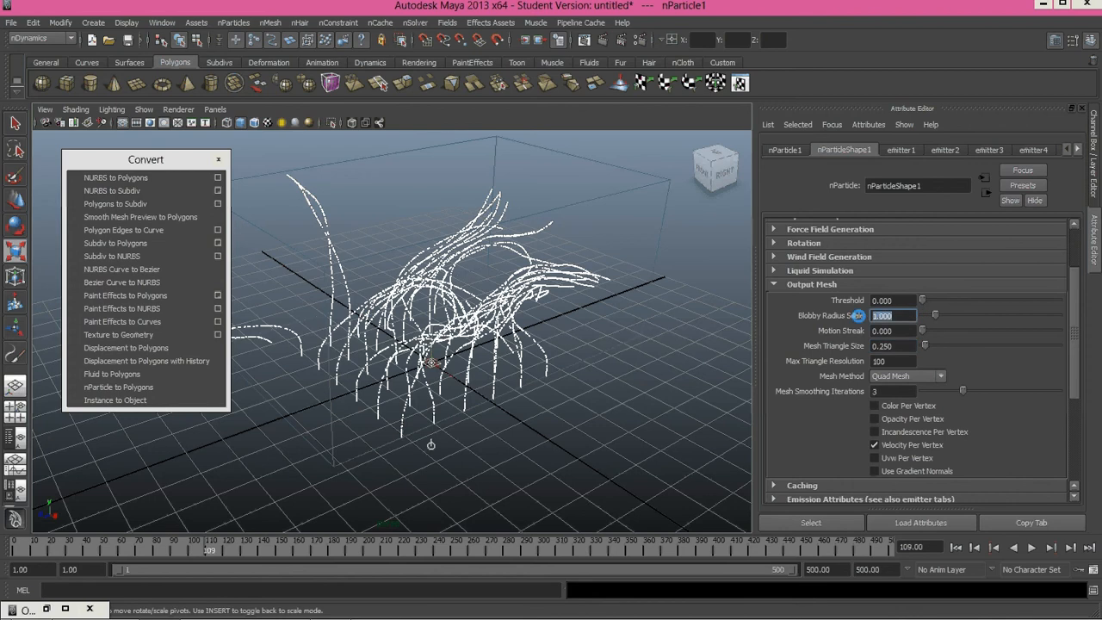
type("0.5")
key("Return")
left_click_drag(432, 339, 431, 350, "alt")
Step: Convert nParticle1 to polygons as a test, inspect the smoothed quad mesh and undo the conversion
left_click(142, 386)
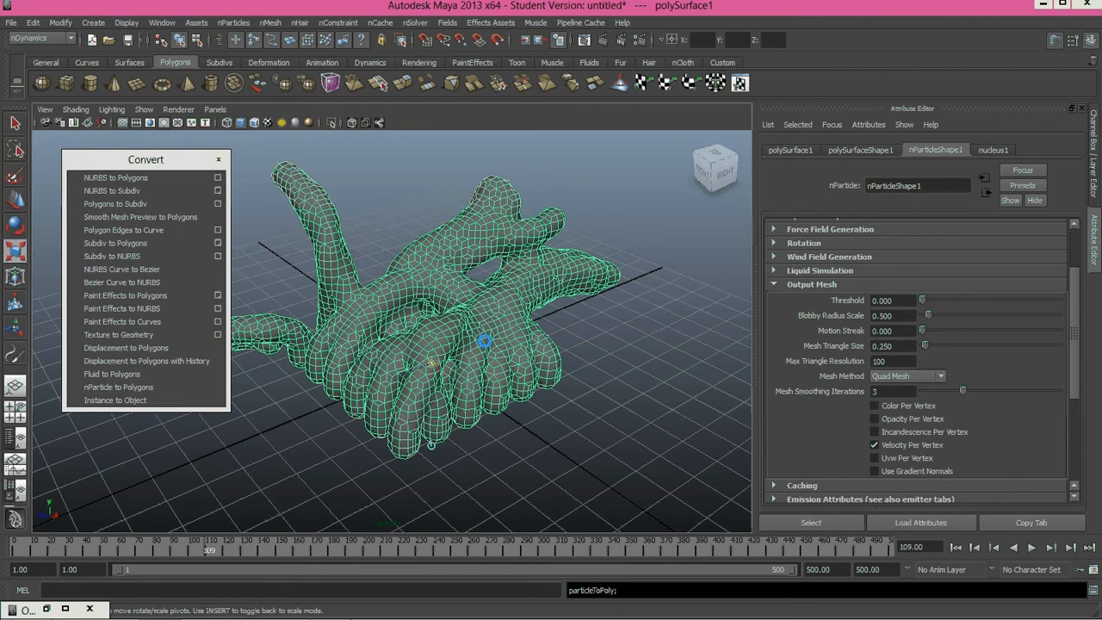
scroll(430, 280, "up", 5)
scroll(423, 312, "down", 4)
left_click_drag(493, 339, 542, 354, "alt")
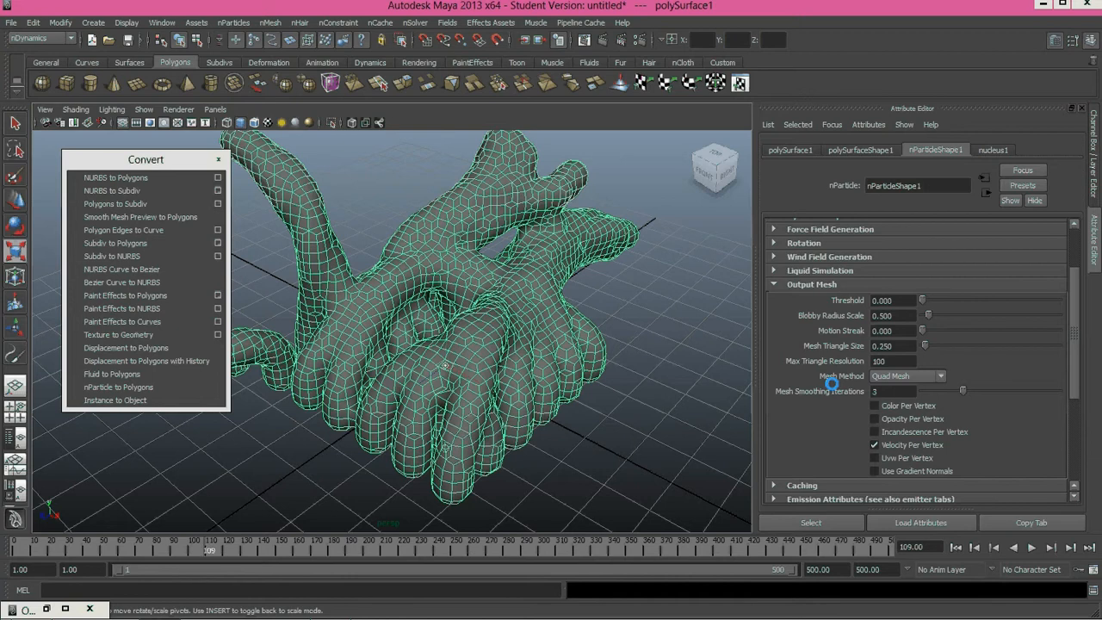
left_click_drag(831, 384, 520, 367, "alt")
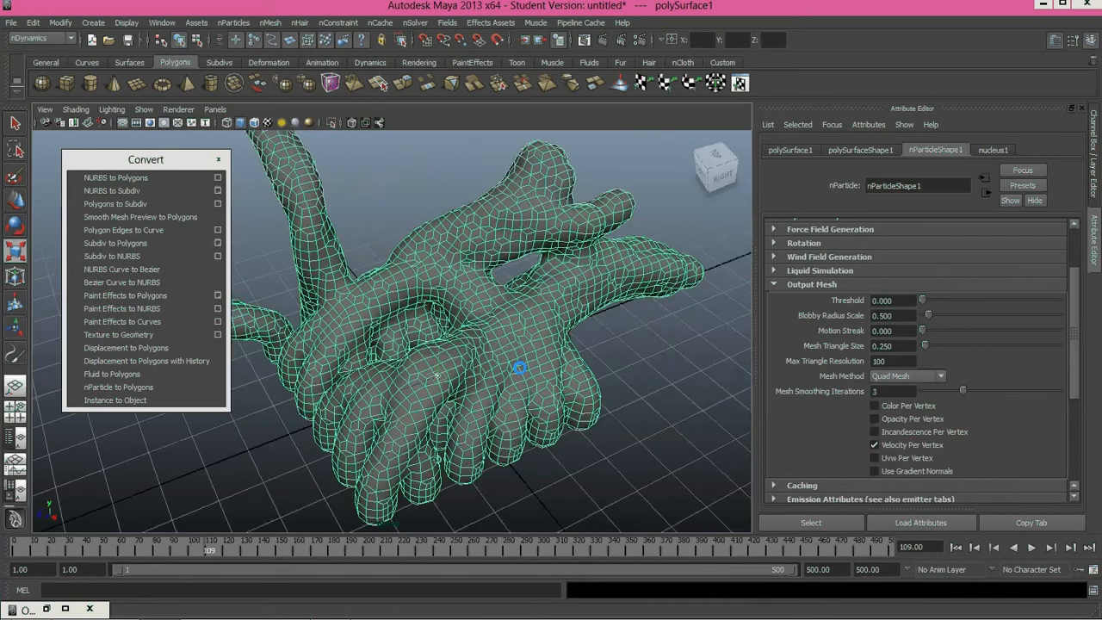
scroll(494, 386, "down", 3)
key("ctrl+z")
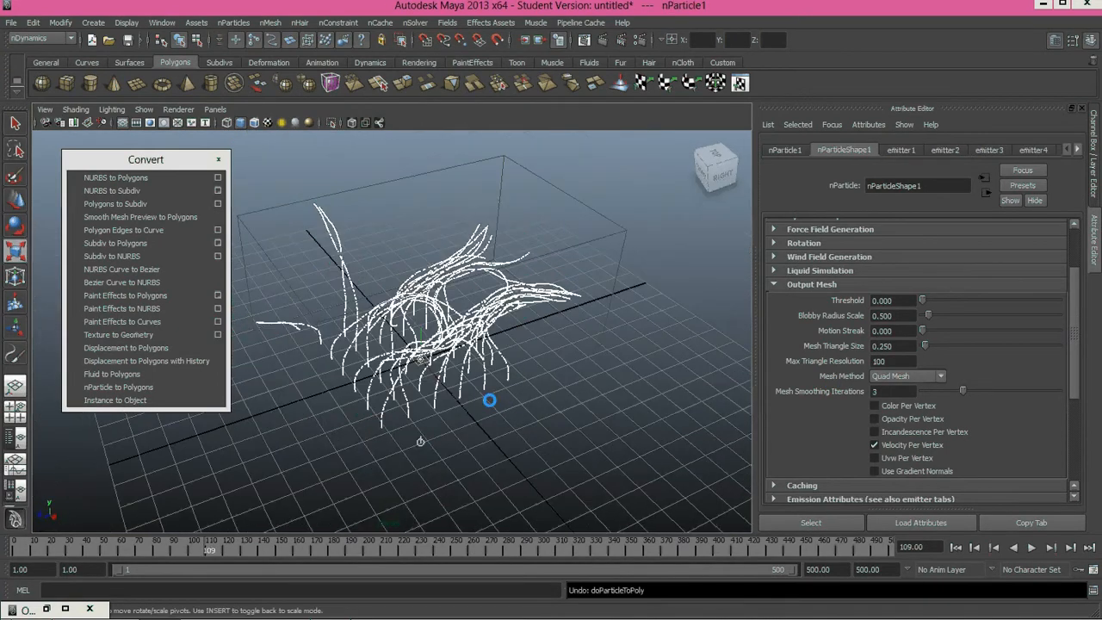
Step: Set the output mesh's Blobby Radius Scale to 0.2 and its Max Triangle Resolution to 200
double_click(879, 315)
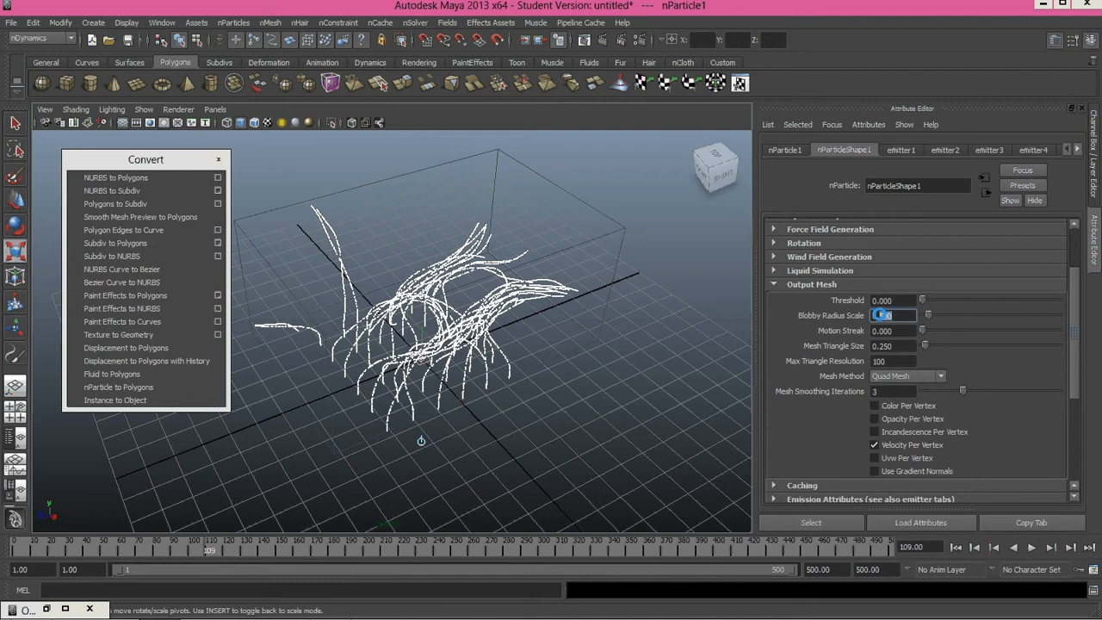
type("0.2")
key("Return")
double_click(879, 359)
type("20")
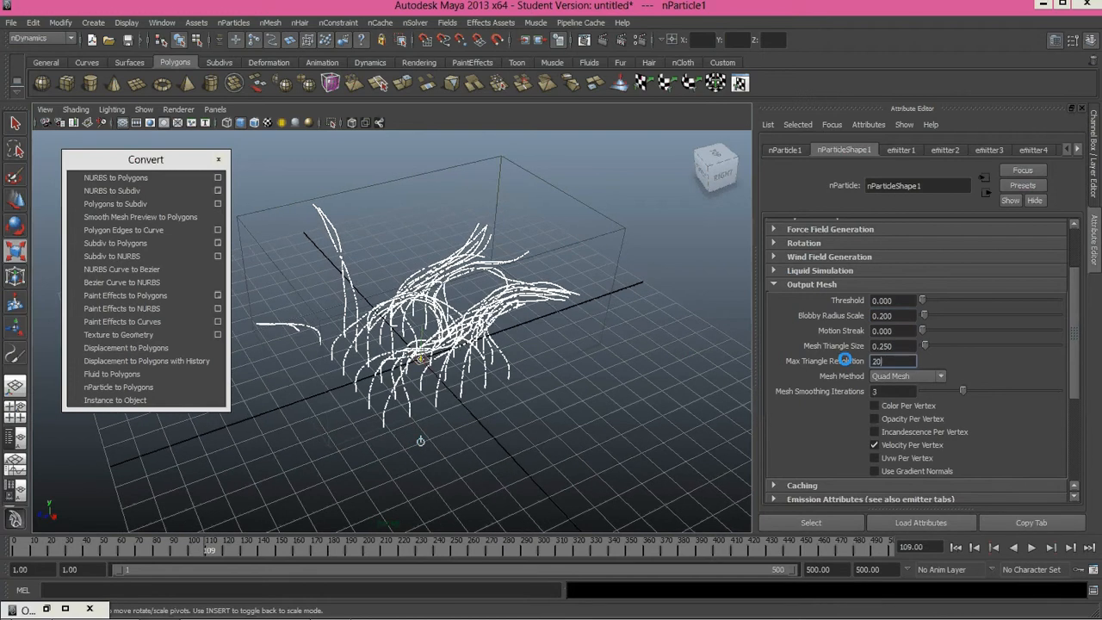
type("00")
key("BackSpace")
key("Return")
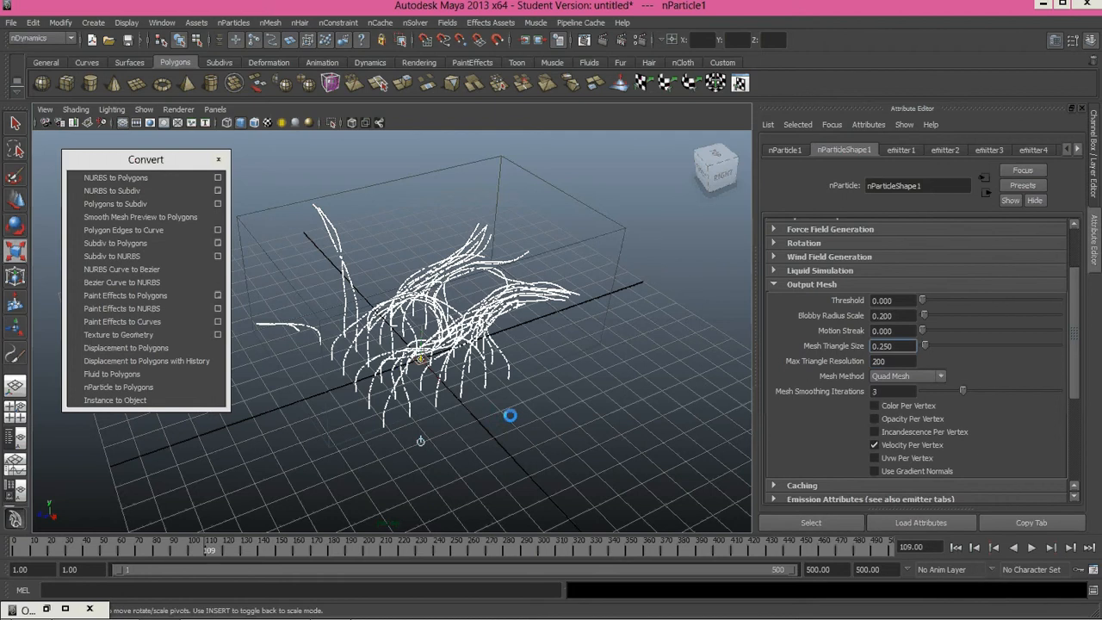
Step: Test the polygon conversion again with the new radius and resolution, check the mesh up close and undo it
left_click(92, 388)
scroll(465, 399, "up", 5)
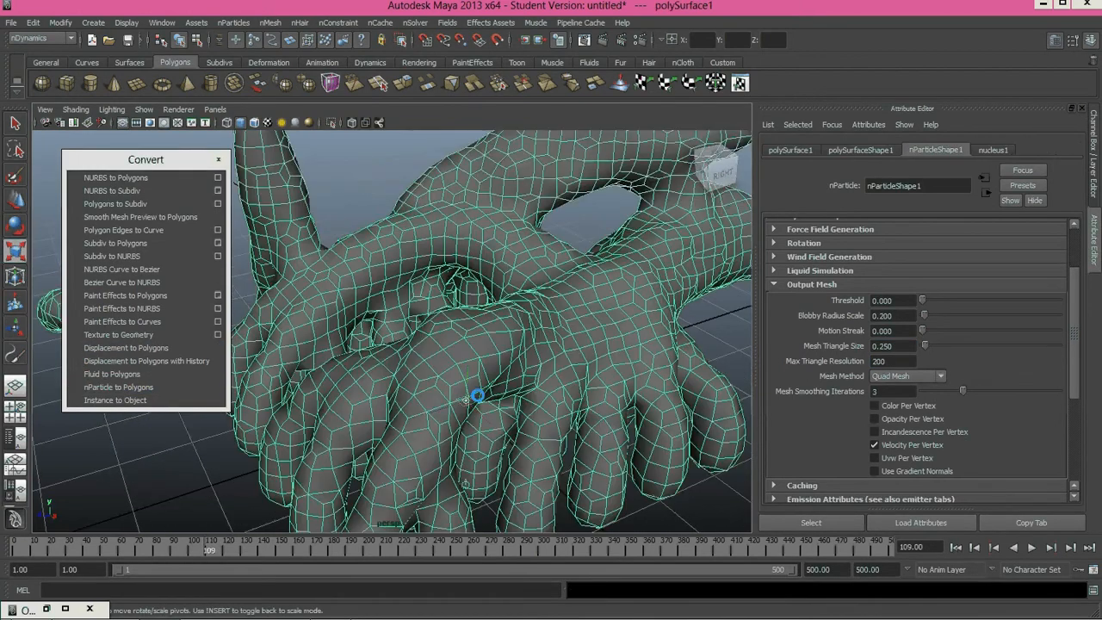
scroll(477, 396, "down", 5)
key("ctrl+z")
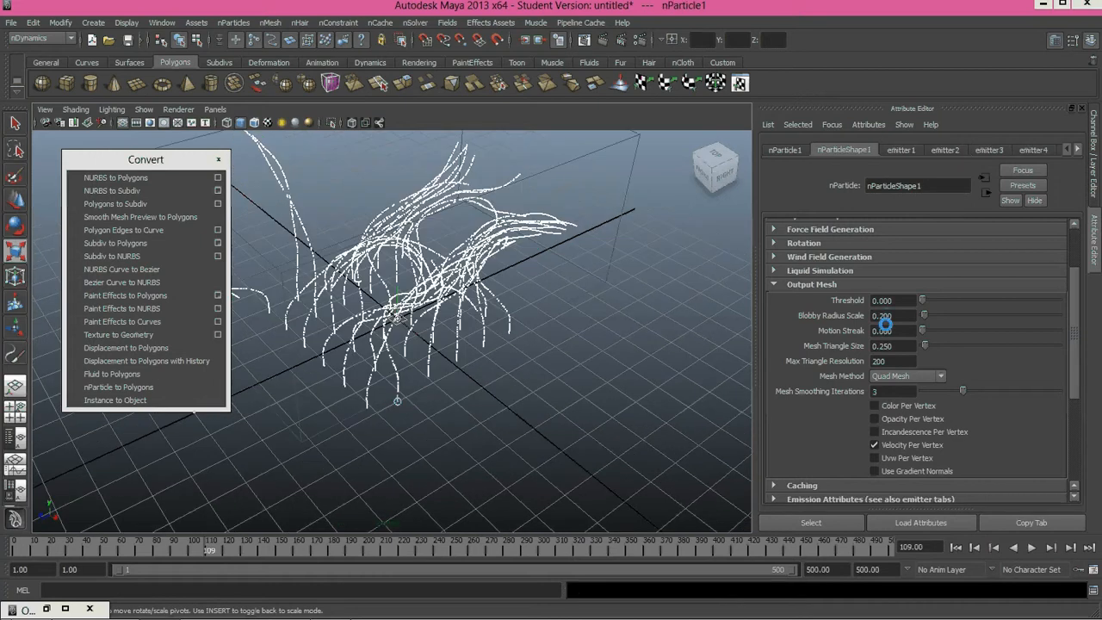
Step: Set both the Blobby Radius Scale and the Mesh Triangle Size of the output mesh to 0.1
double_click(883, 315)
type("0.1")
key("Return")
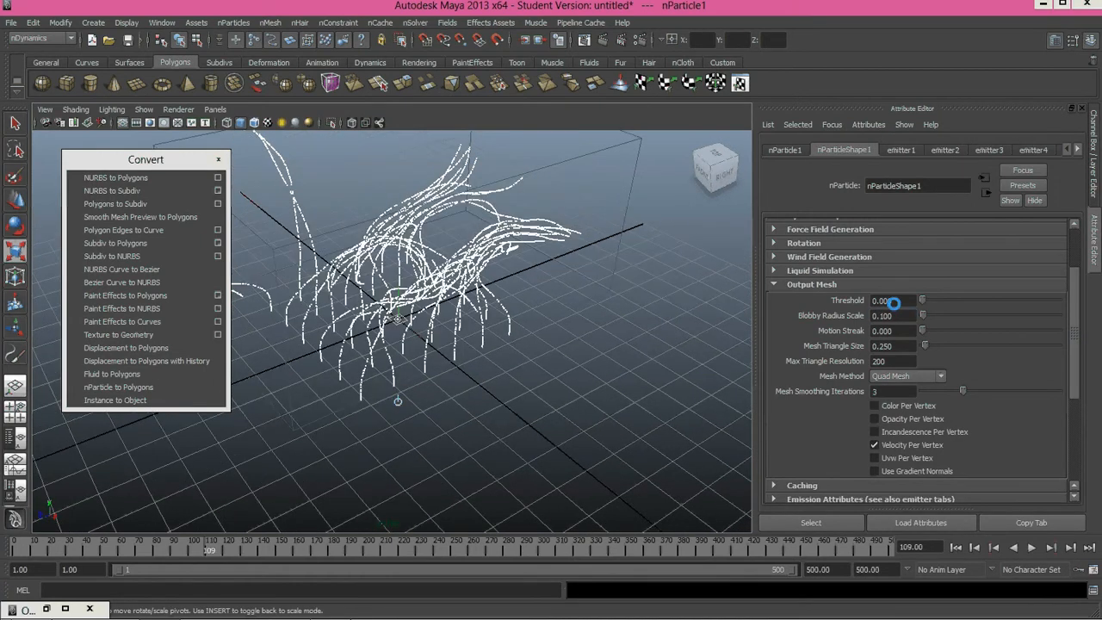
double_click(883, 345)
type("0.1")
key("Return")
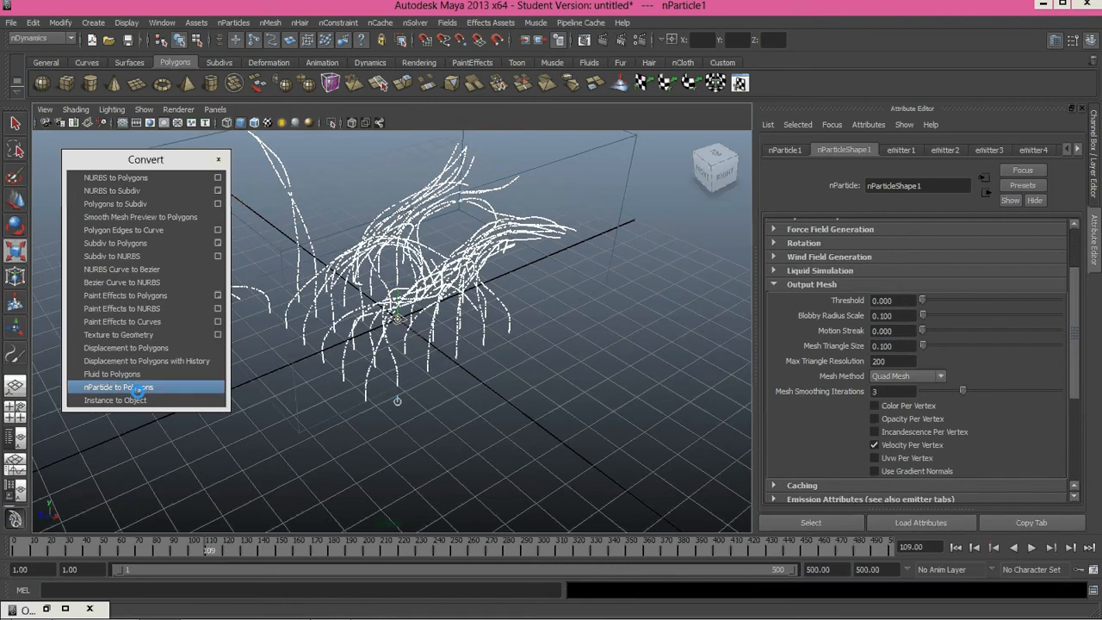
Step: Convert nParticle1 to polygons with the finer settings and inspect the branching mesh from several sides
left_click(118, 386)
left_click_drag(402, 312, 606, 376, "alt")
left_click(539, 415)
scroll(607, 376, "down", 5)
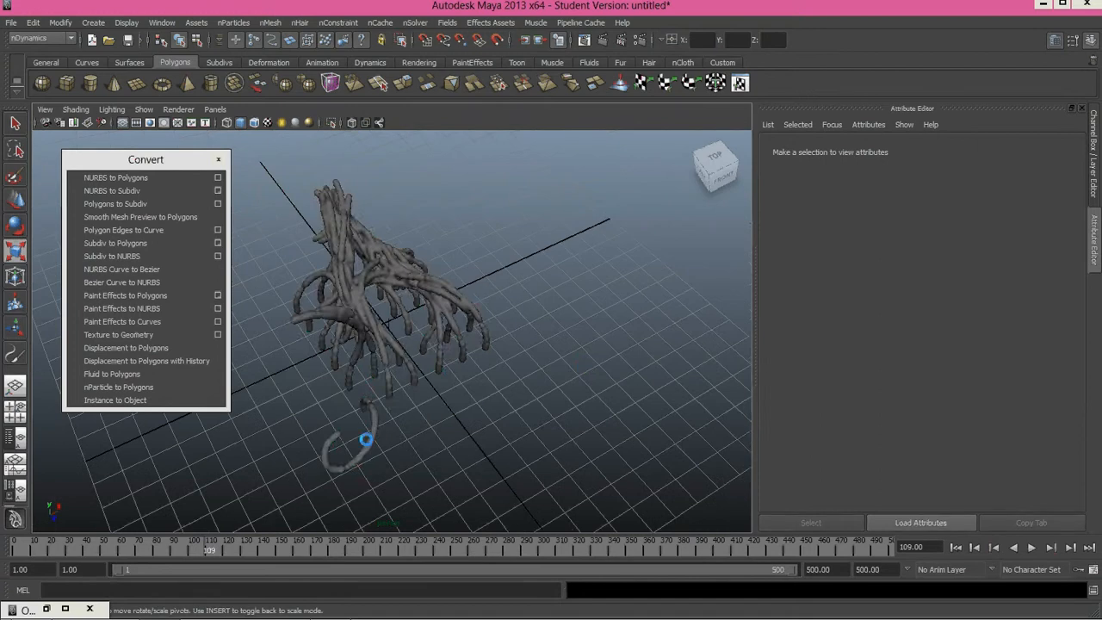
left_click(366, 438)
left_click(539, 421)
left_click_drag(539, 421, 463, 290, "alt")
scroll(453, 263, "up", 4)
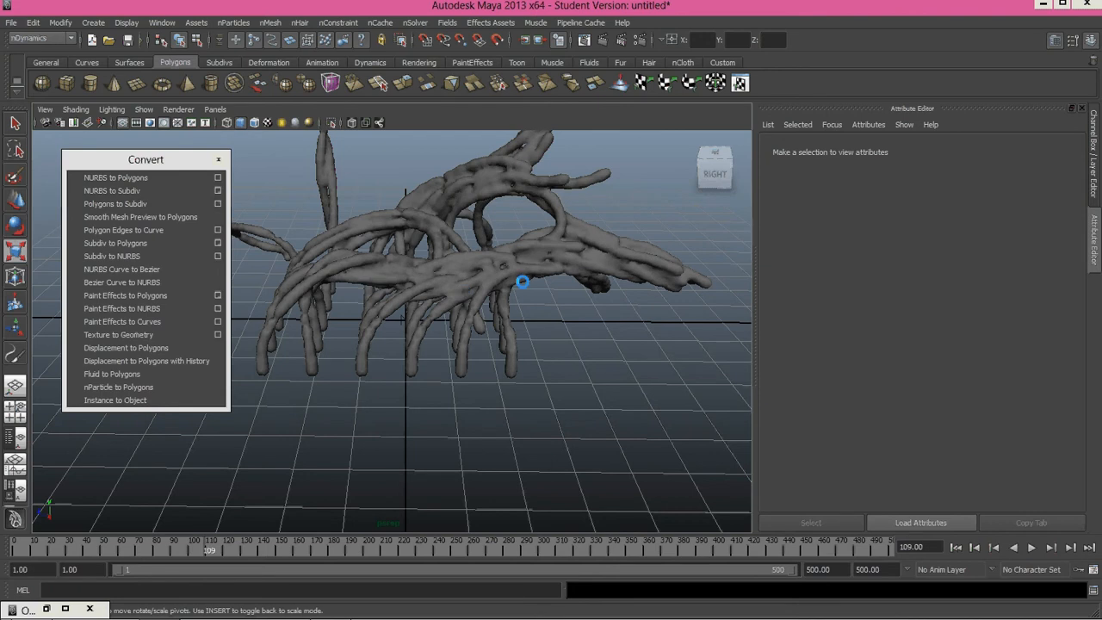
left_click_drag(521, 284, 510, 309, "alt")
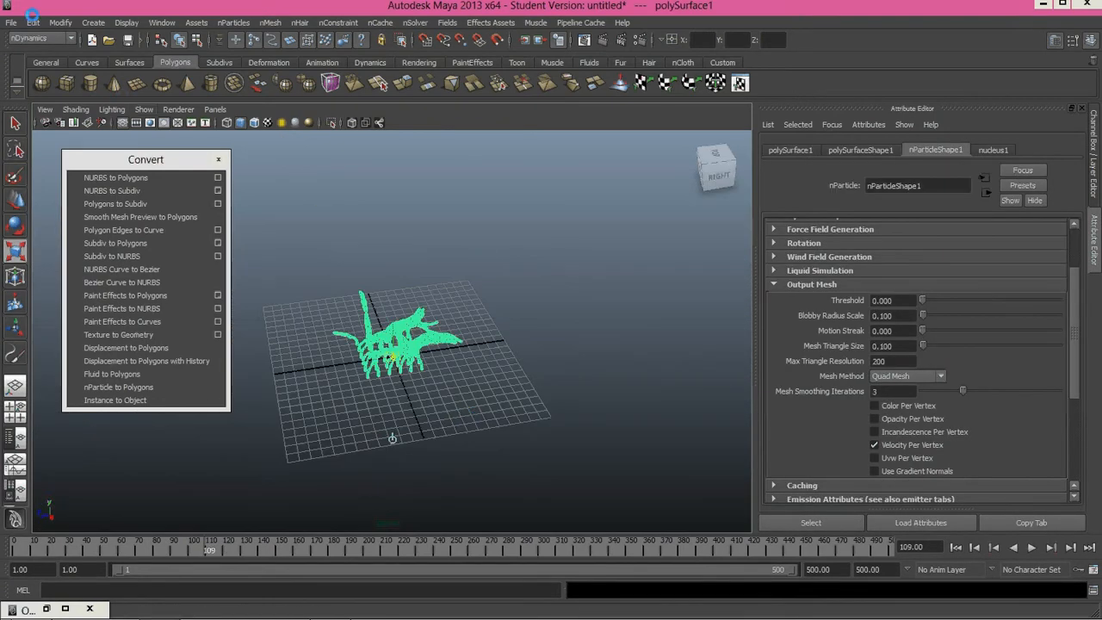
Step: Delete the construction history of the converted branching mesh and deselect it
left_click(32, 17)
mouse_move(64, 161)
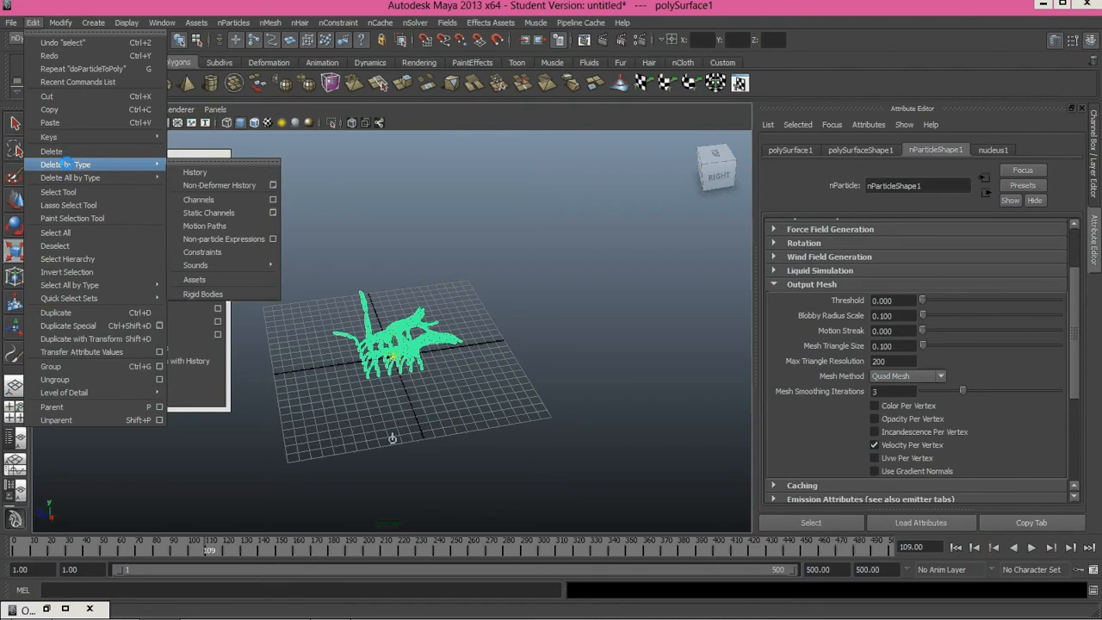
left_click(194, 184)
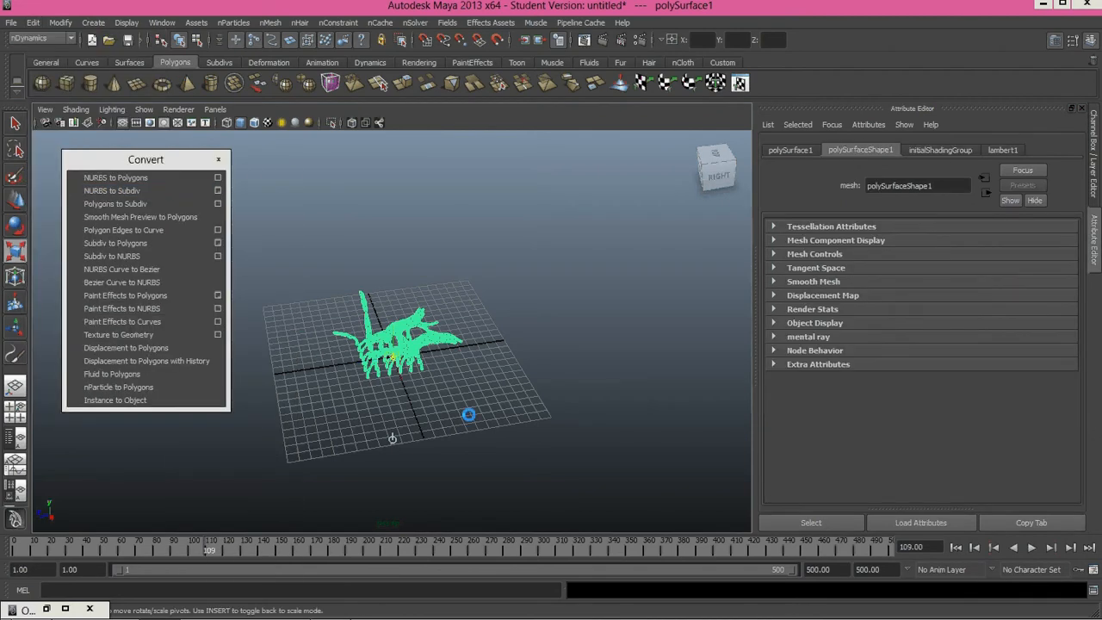
left_click(468, 414)
Step: Test-move the whole mesh about -1.64 units along the Z axis and undo the move
scroll(418, 357, "up", 5)
left_click(380, 366)
key("w")
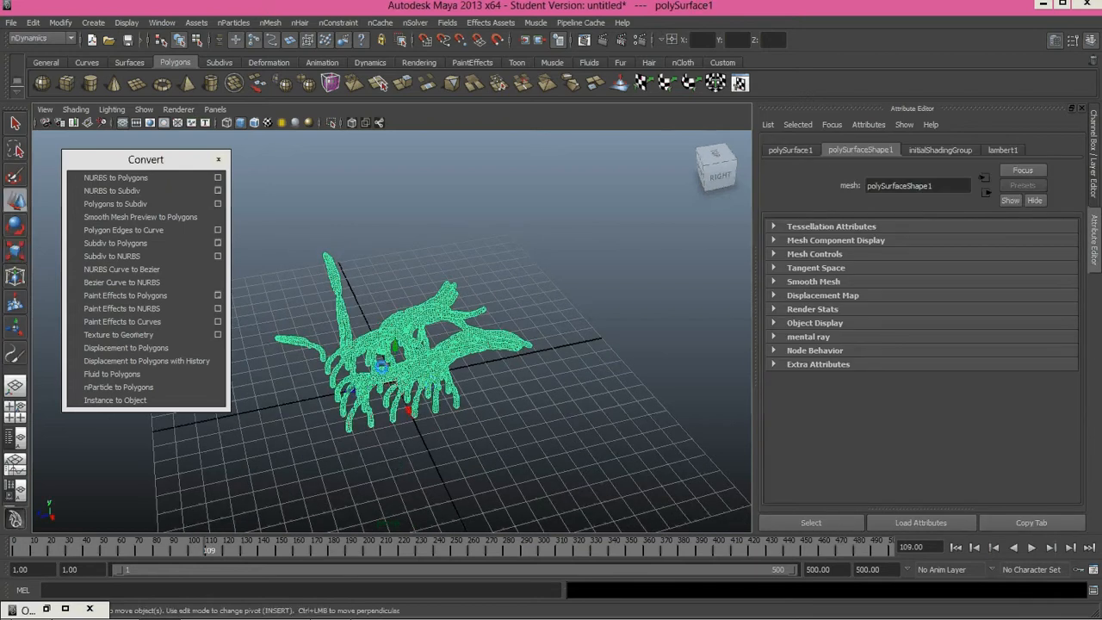
left_click_drag(350, 392, 420, 377)
key("ctrl+z")
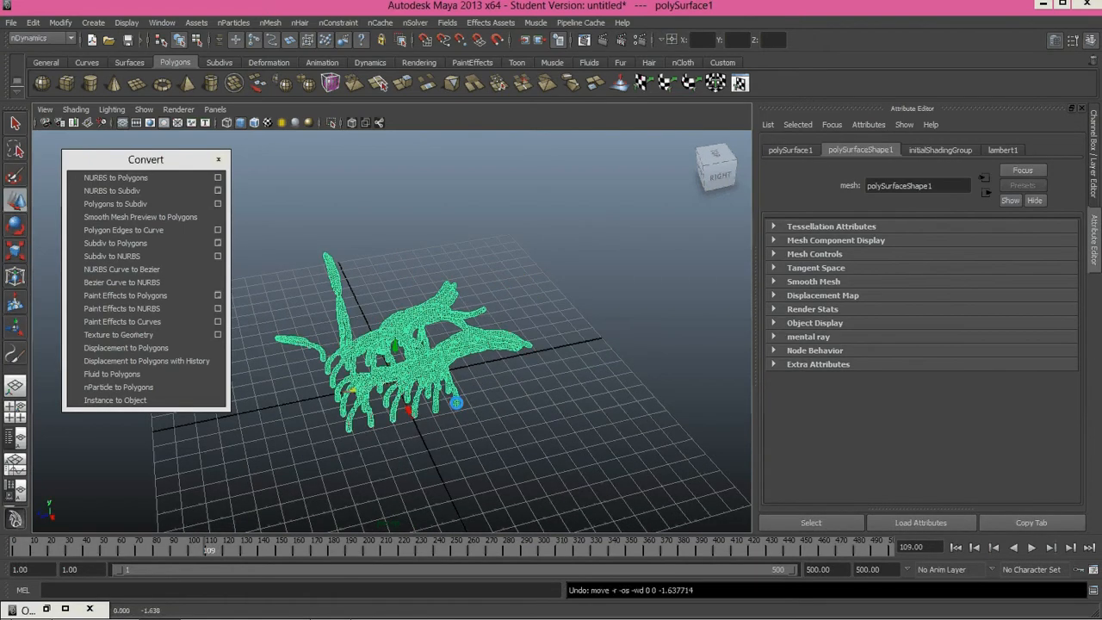
Step: Switch to the Polygons menu set and separate the branching mesh into its disconnected pieces
left_click(482, 361)
left_click(473, 347)
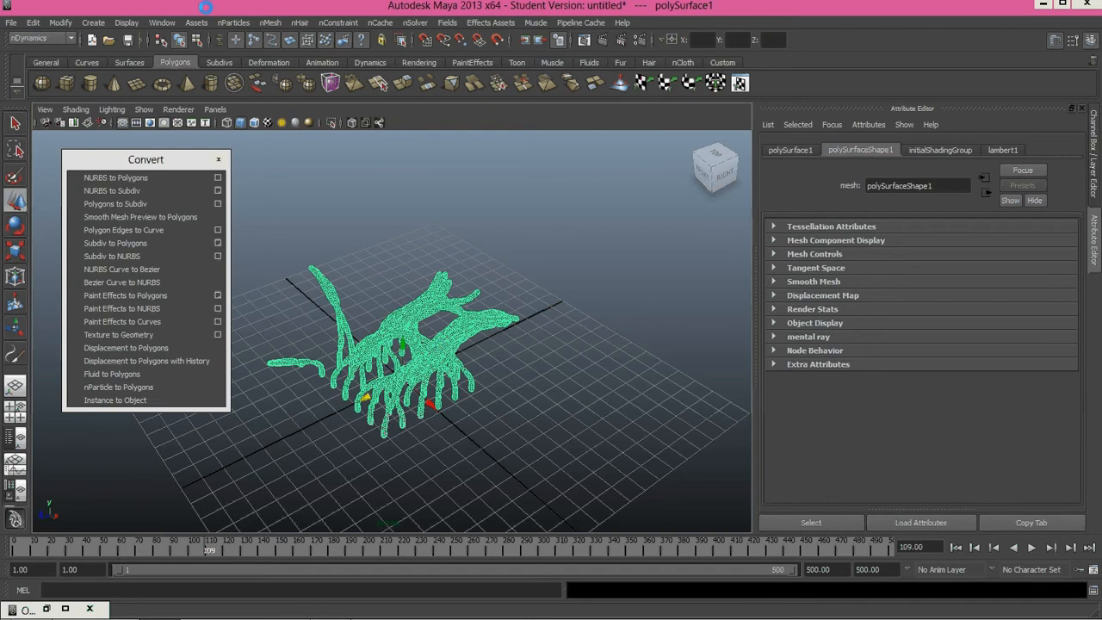
left_click(265, 23)
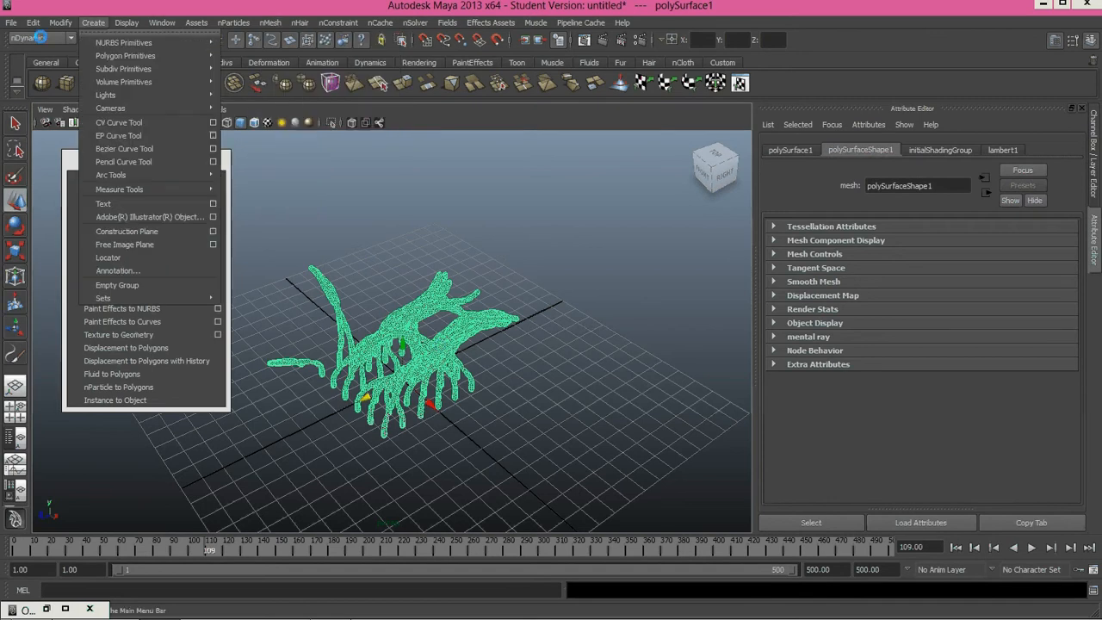
left_click(44, 37)
left_click(24, 58)
left_click(256, 22)
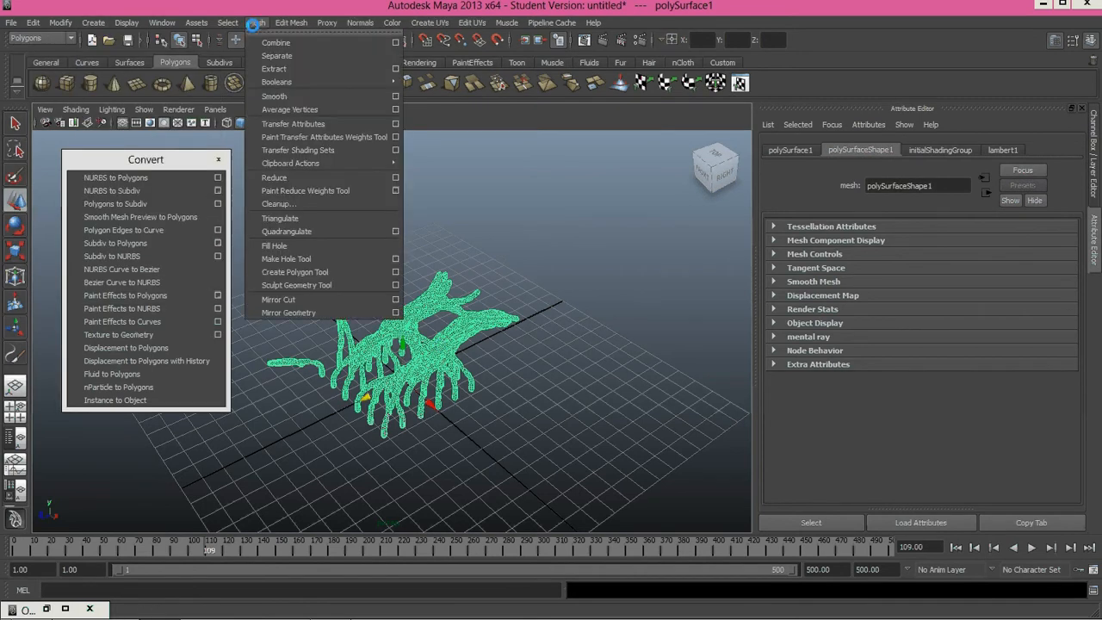
left_click(275, 61)
left_click(521, 374)
Step: Move the largest branching piece along the Z axis, clear of the smaller stray pieces
left_click(445, 353)
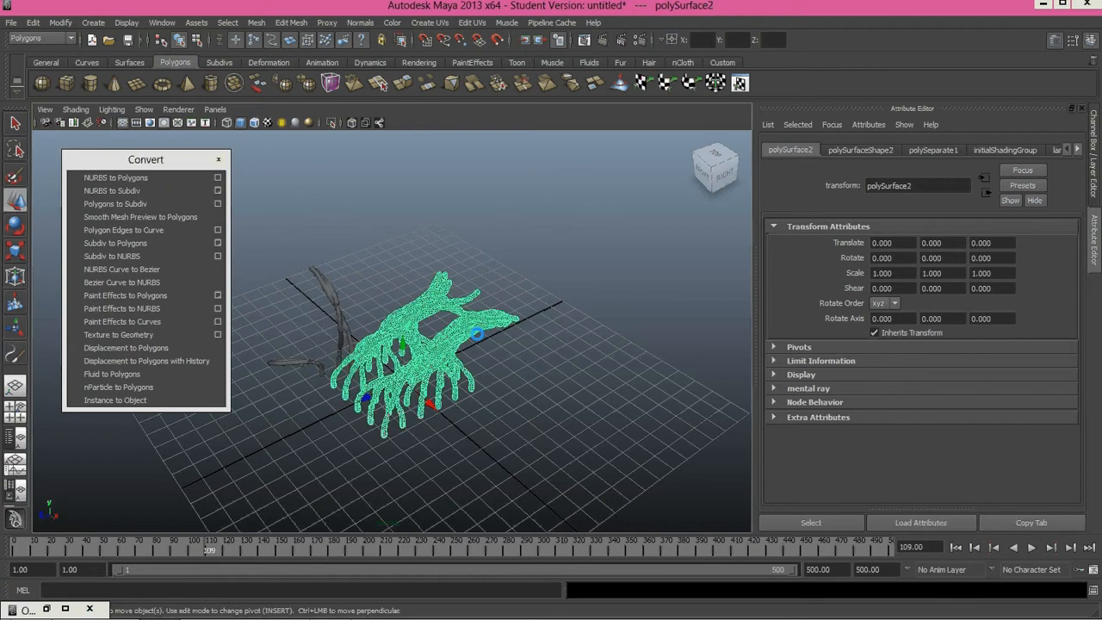
left_click_drag(445, 353, 413, 340, "alt")
left_click_drag(356, 396, 408, 319)
Step: Check the stray upright branch up close and delete both it and the small curved piece beside it
left_click(341, 365)
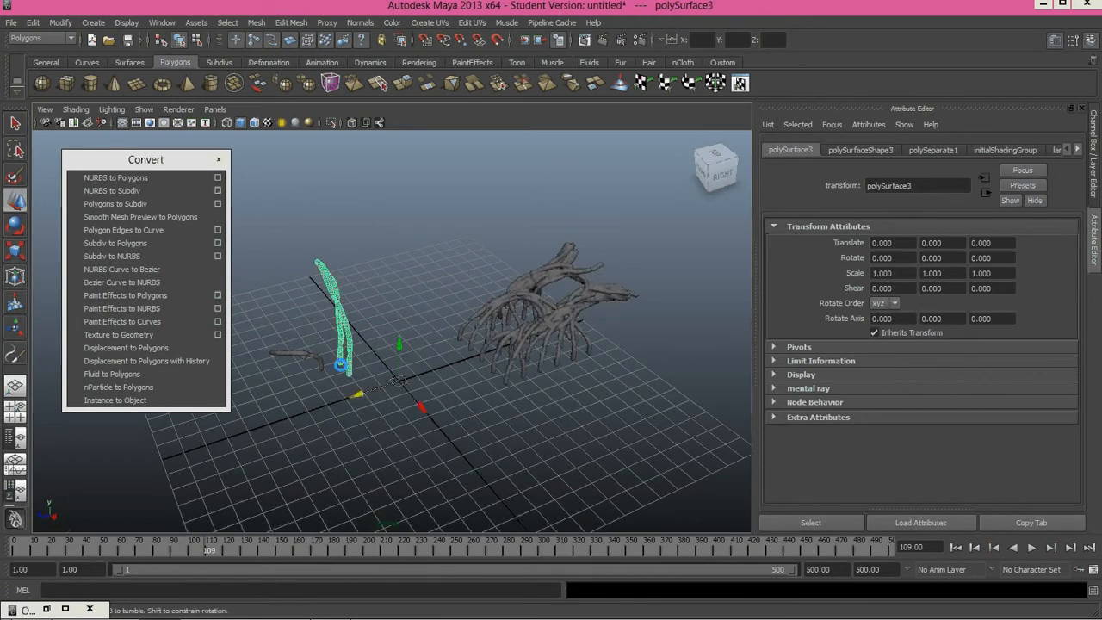
left_click_drag(340, 365, 393, 406, "alt")
left_click(394, 405)
scroll(349, 287, "up", 6)
middle_click_drag(349, 288, 482, 303, "alt")
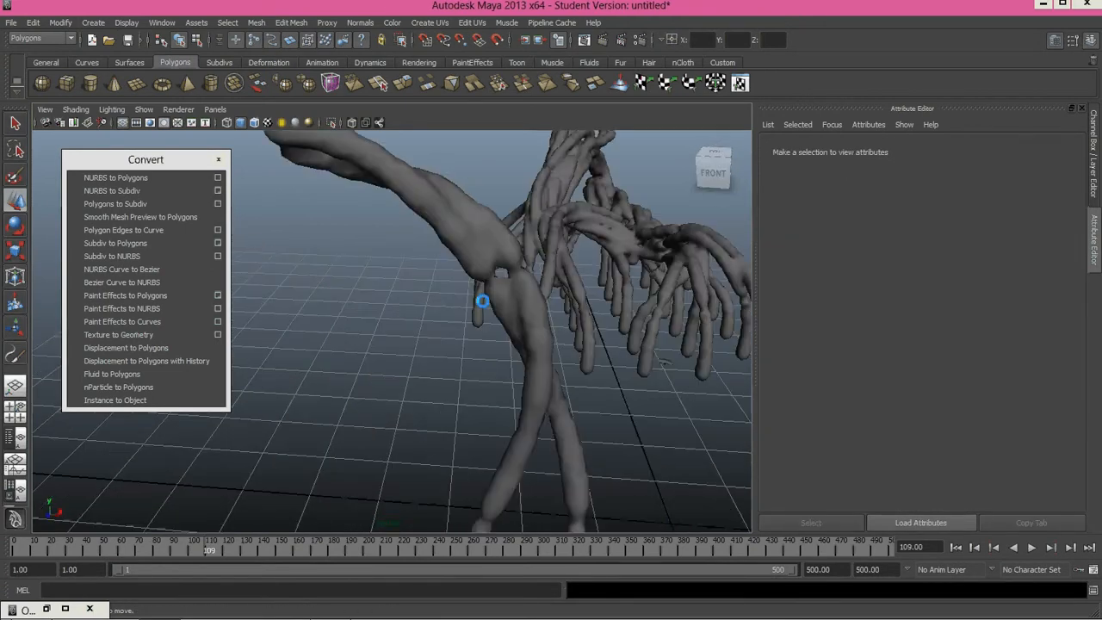
left_click_drag(482, 302, 396, 308, "alt")
scroll(396, 307, "down", 5)
middle_click_drag(396, 307, 470, 236, "alt")
left_click(417, 288)
key("Delete")
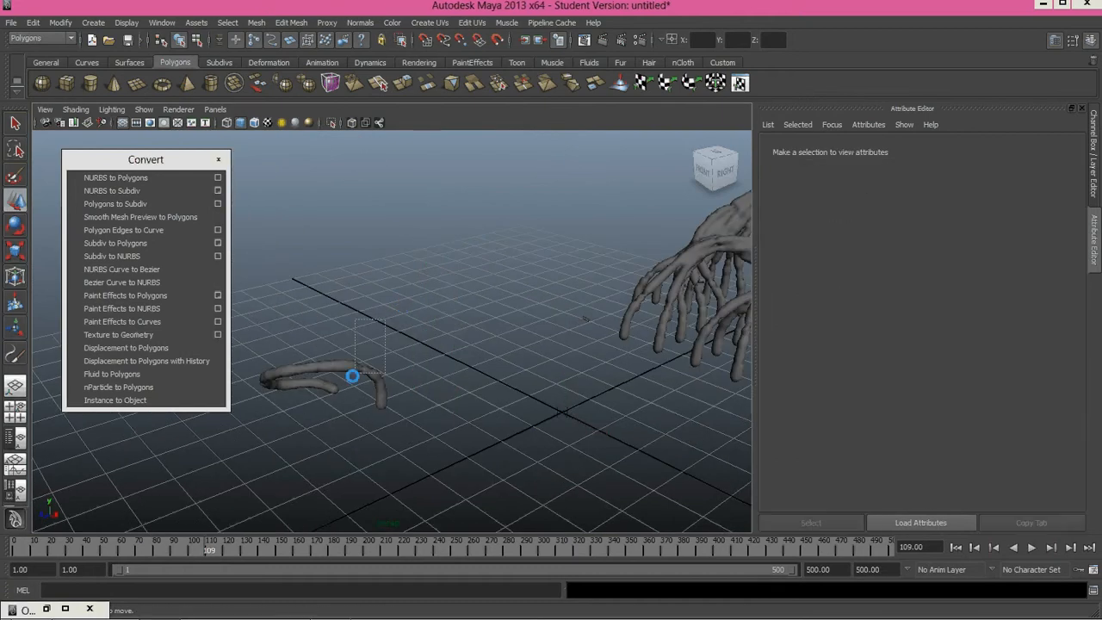
left_click(352, 376)
key("Delete")
Step: Examine the shaded surface of the remaining branching mesh from several sides and distances
scroll(540, 321, "down", 5)
left_click(541, 321)
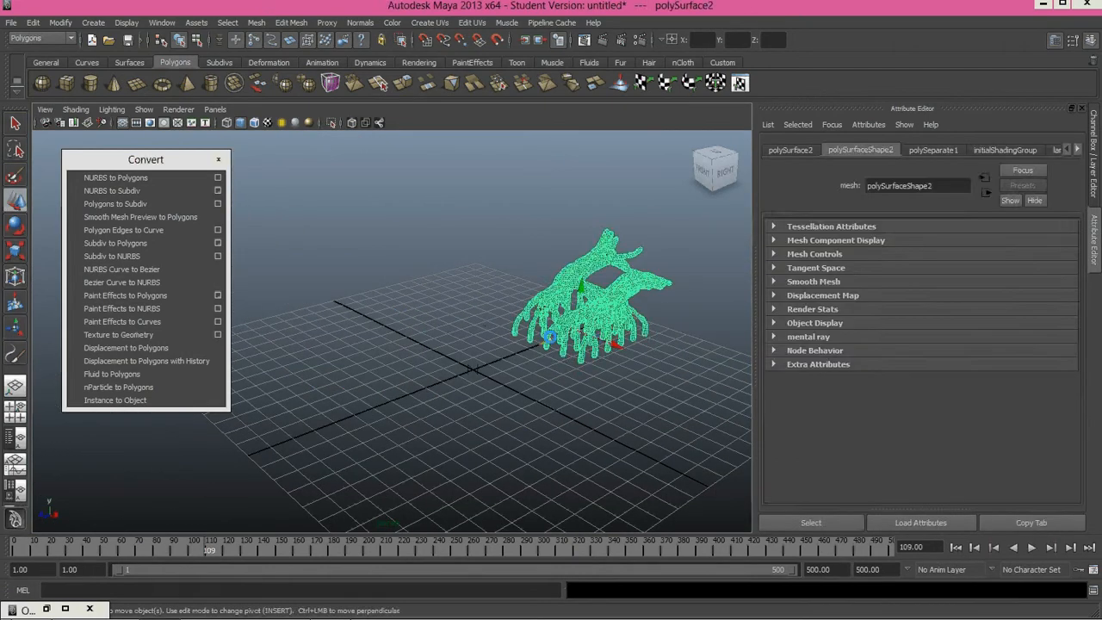
scroll(549, 336, "up", 2)
middle_click_drag(549, 336, 422, 382, "alt")
left_click(421, 405)
scroll(521, 325, "up", 6)
left_click_drag(522, 339, 487, 302, "alt")
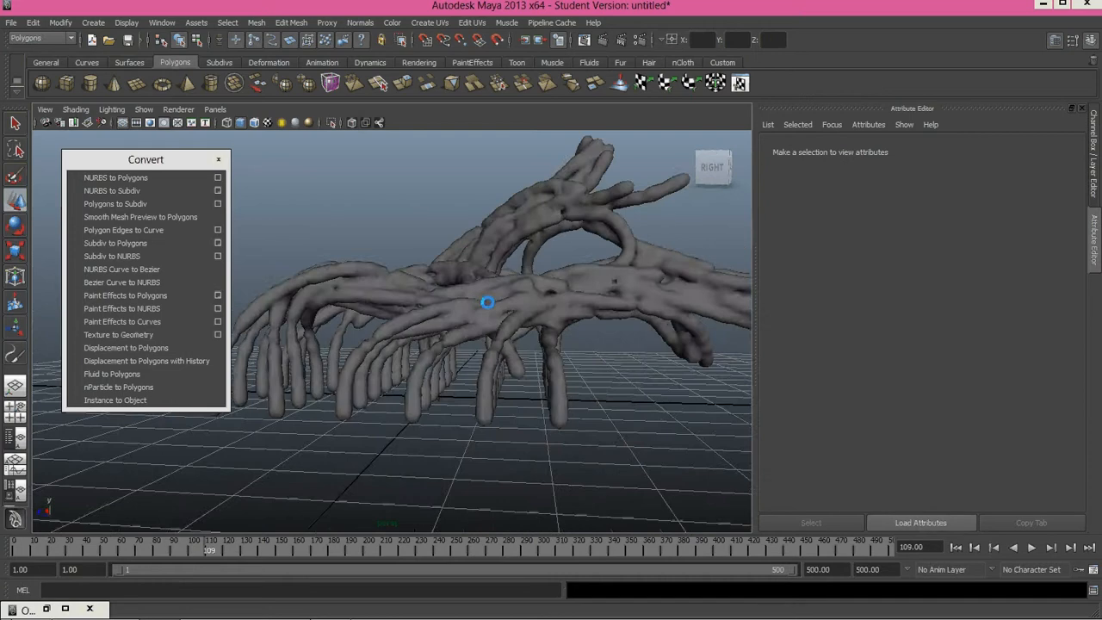
scroll(467, 339, "down", 5)
left_click_drag(467, 339, 479, 309, "alt")
scroll(459, 332, "up", 6)
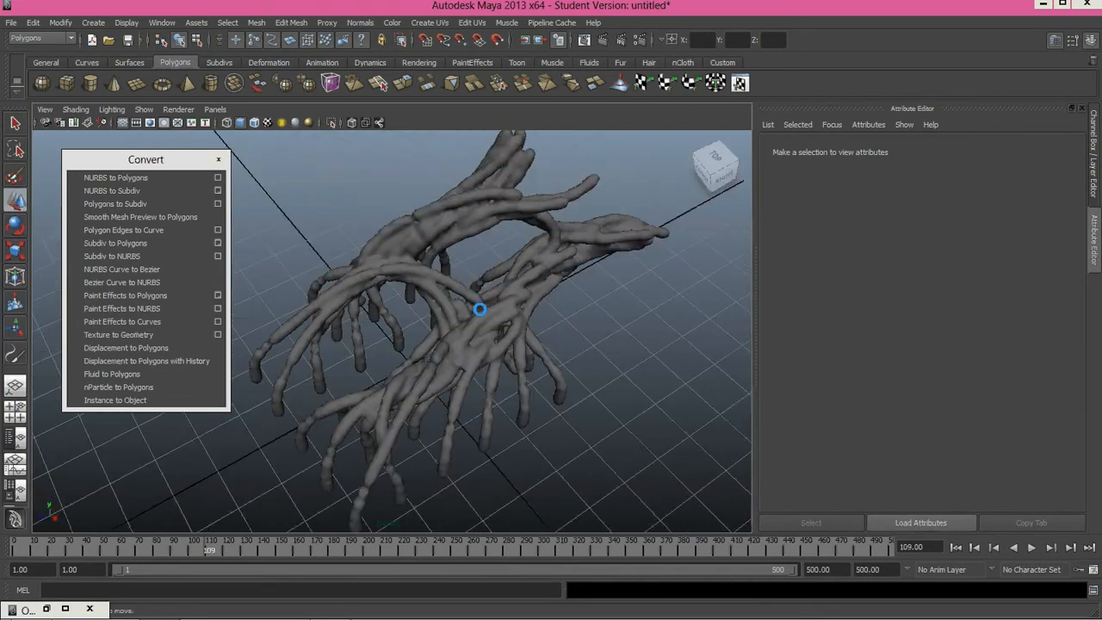
Step: Examine the quad topology of the branching mesh up close, comparing its wireframe with the shaded surface
left_click(479, 307)
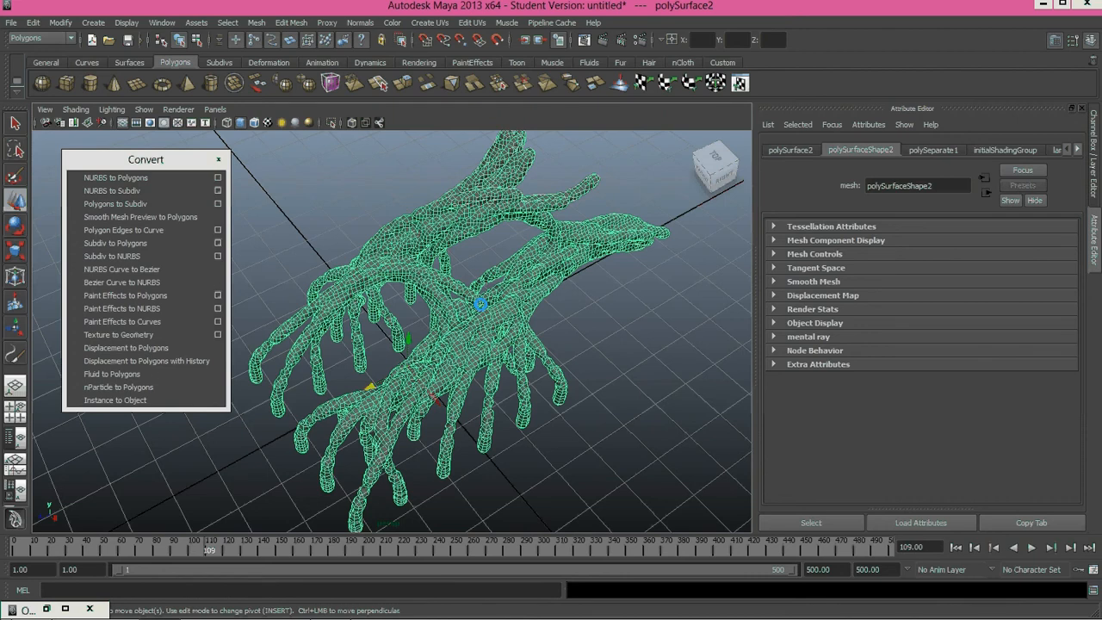
left_click_drag(480, 304, 504, 301, "alt")
scroll(495, 312, "down", 3)
scroll(485, 323, "up", 3)
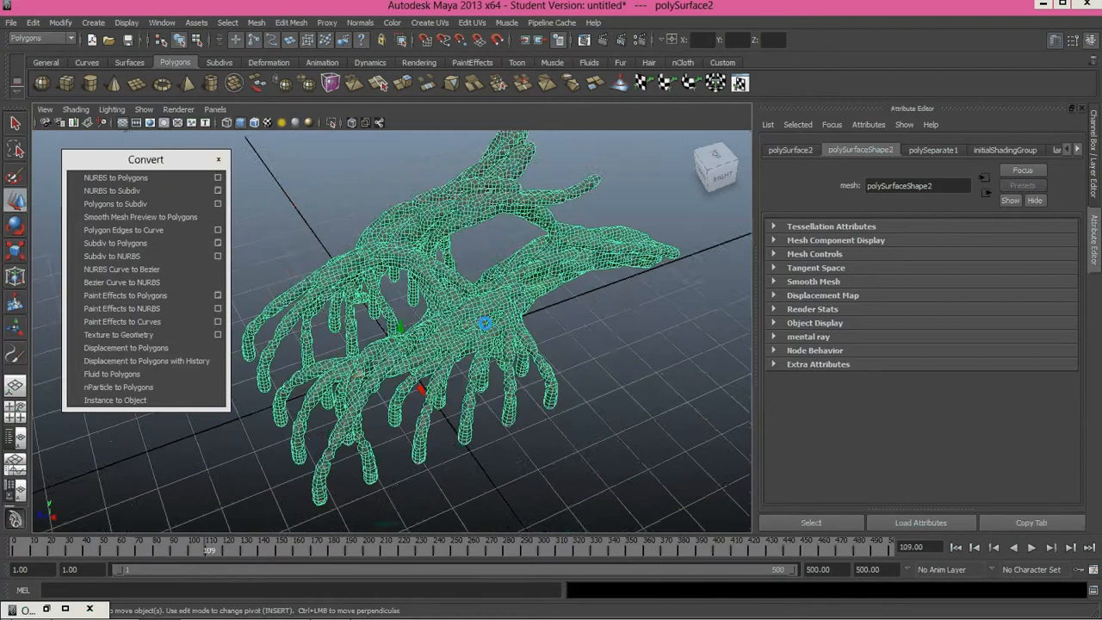
scroll(486, 324, "up", 5)
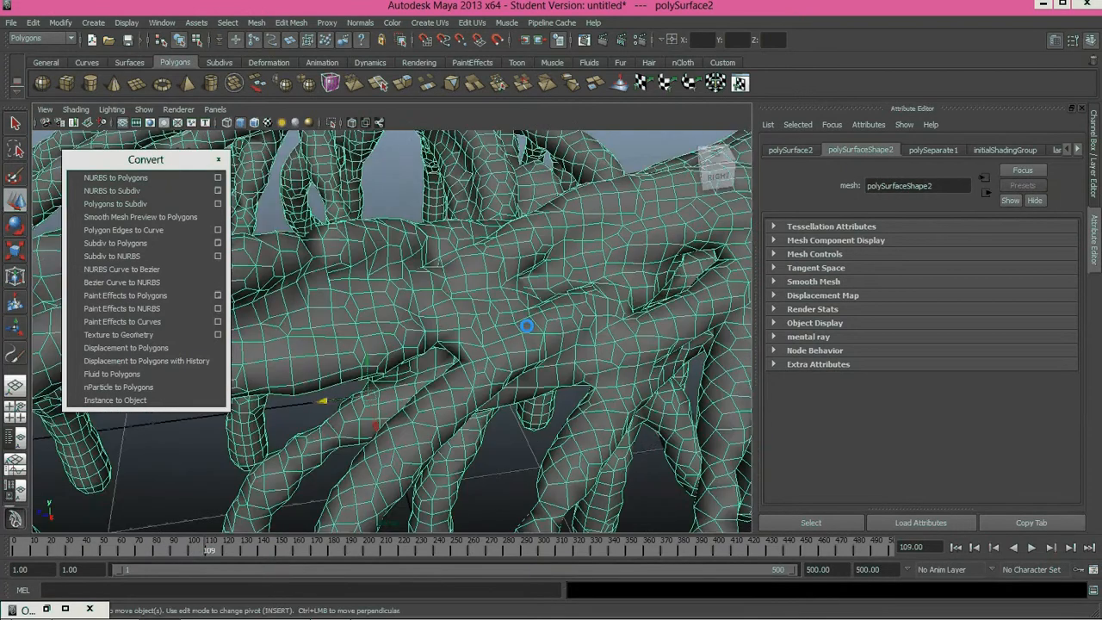
scroll(527, 331, "down", 5)
left_click(465, 305)
scroll(465, 307, "up", 5)
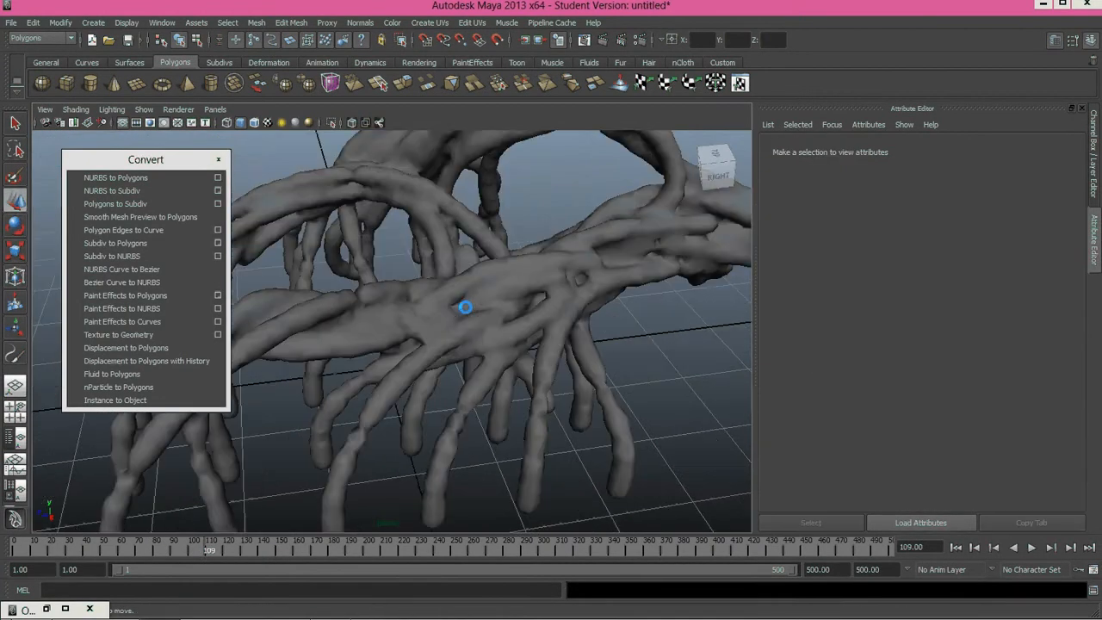
left_click(465, 307)
scroll(490, 333, "down", 3)
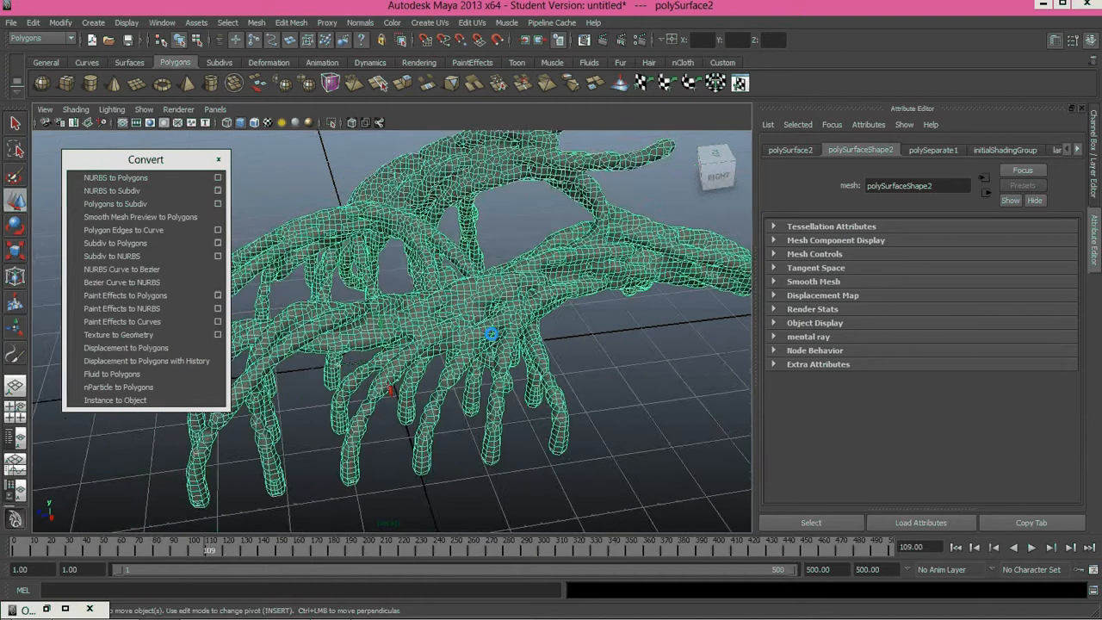
scroll(492, 334, "down", 5)
left_click(539, 349)
left_click_drag(531, 350, 460, 300, "alt")
Step: Average all vertices of the branching mesh, return to object mode and check the smoothed surface up close
left_click(473, 299)
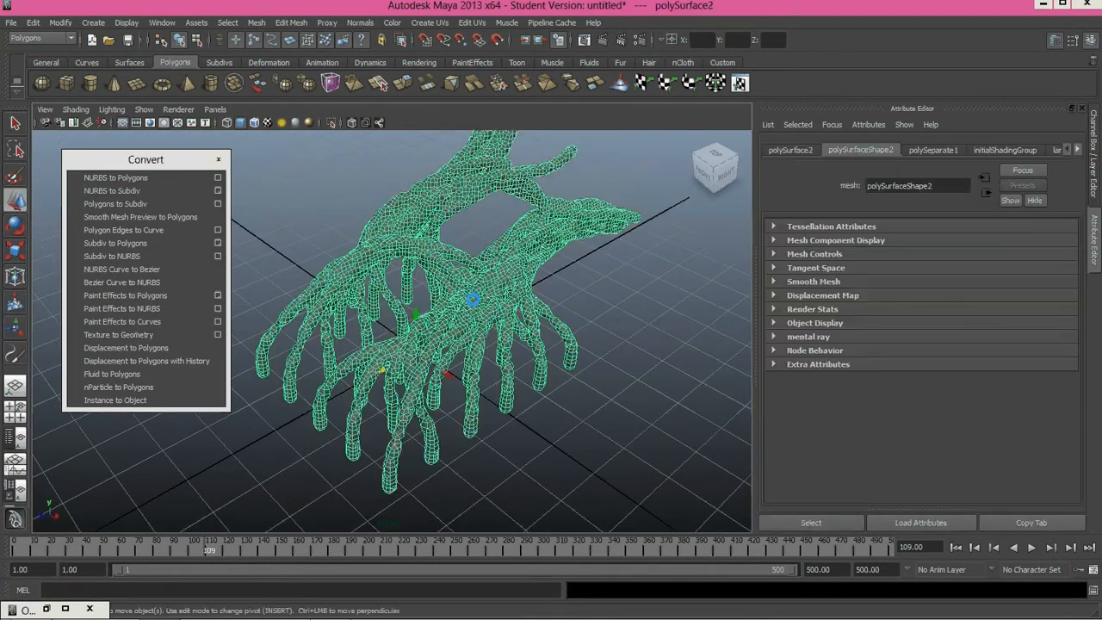
right_click_drag(473, 299, 418, 299)
scroll(345, 219, "down", 5)
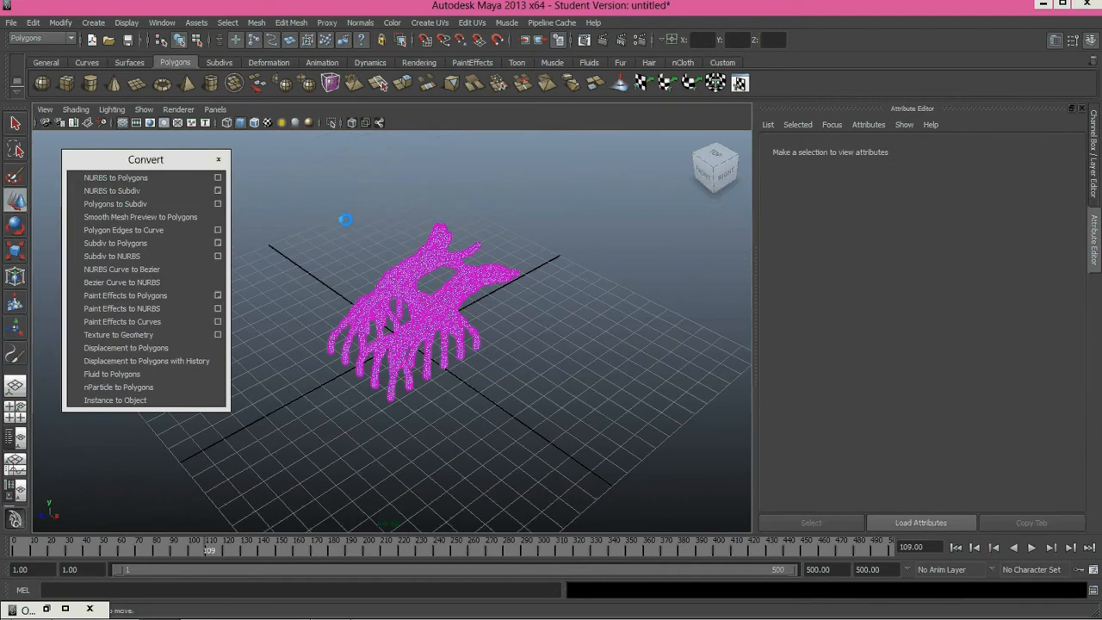
left_click_drag(345, 220, 533, 410)
left_click(293, 23)
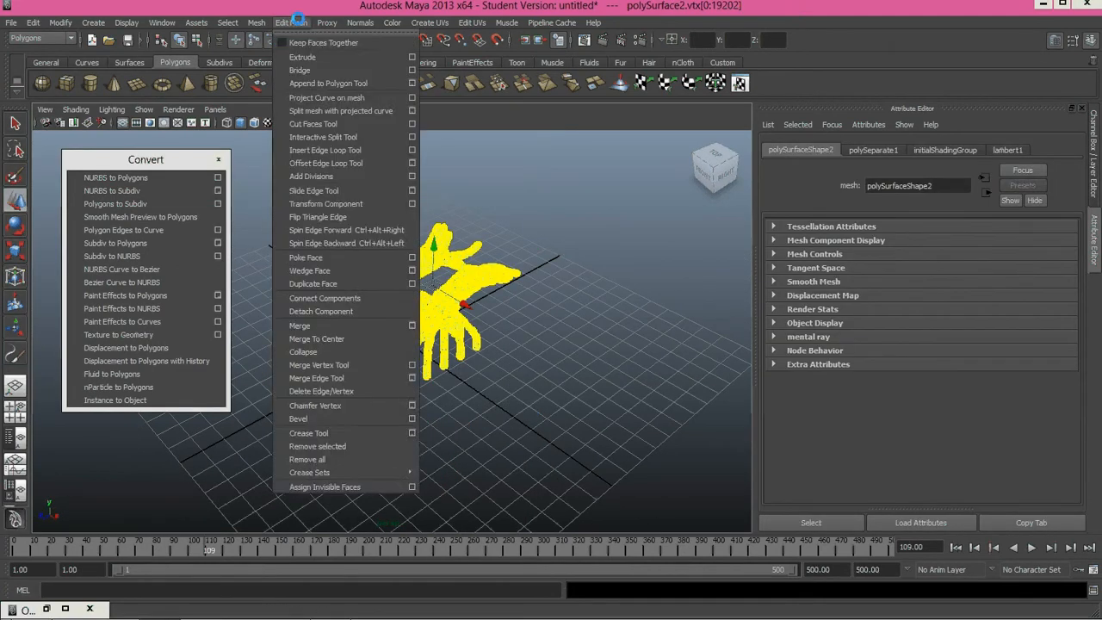
mouse_move(257, 22)
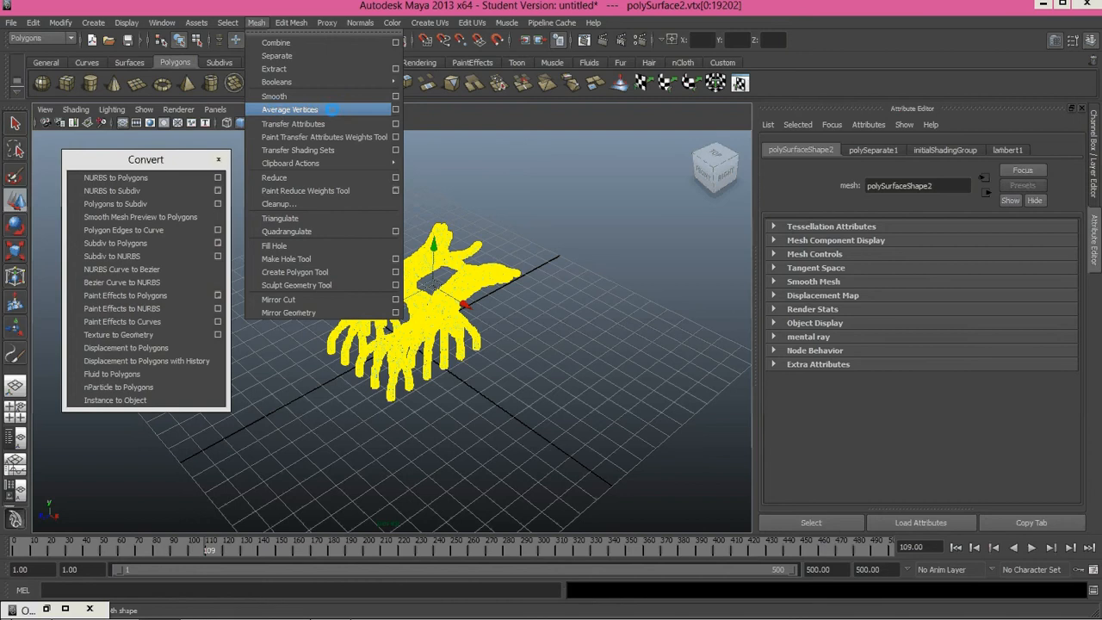
left_click(331, 109)
right_click(426, 322)
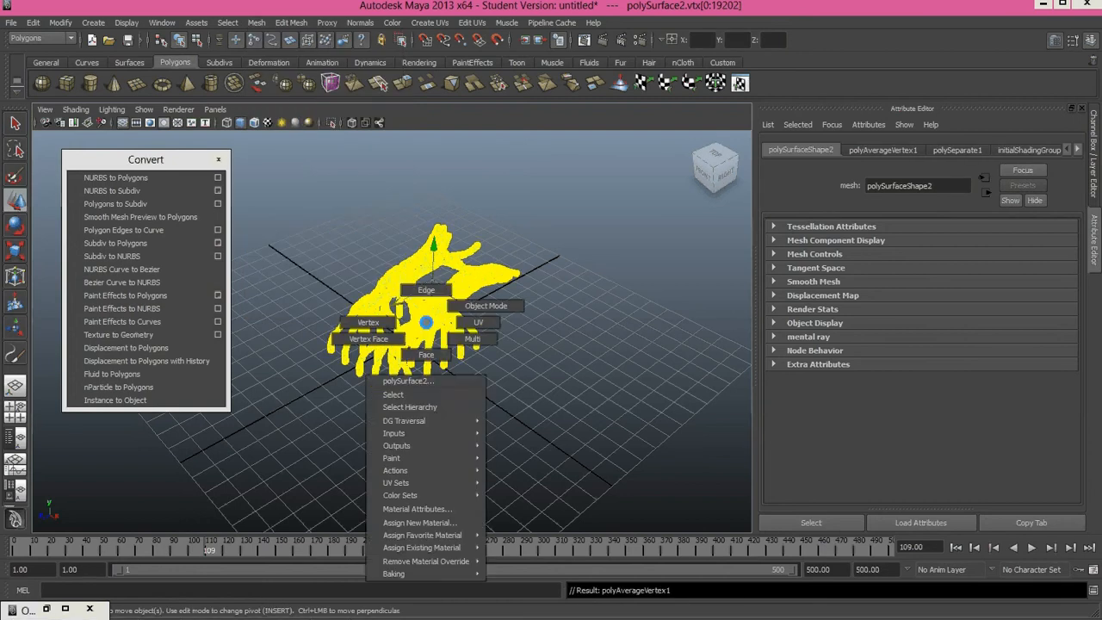
left_click_drag(426, 322, 509, 366, "alt")
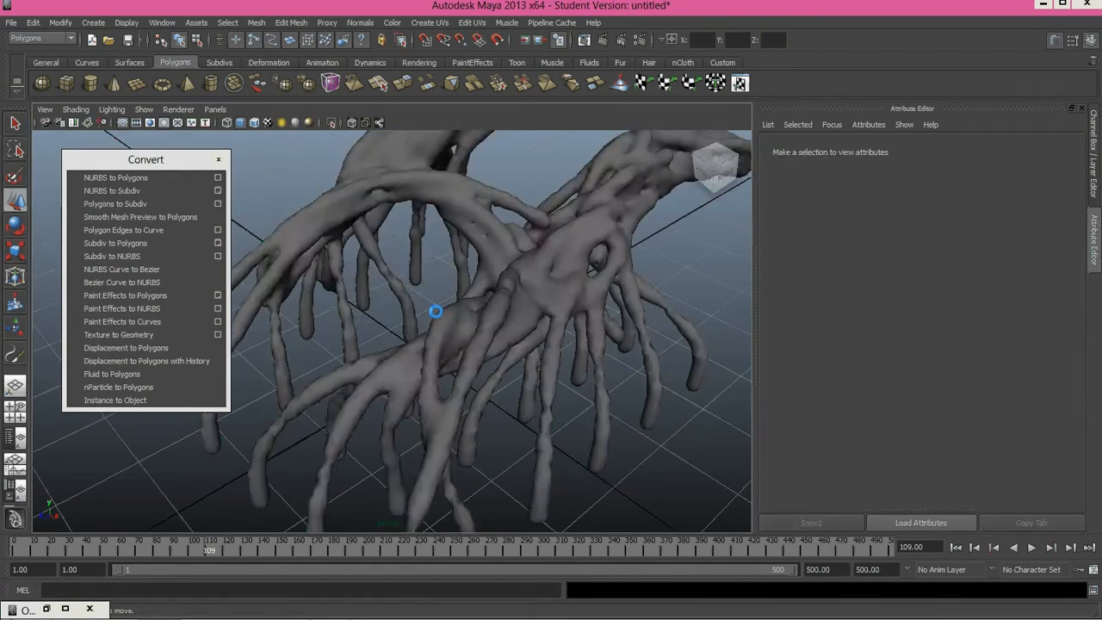
left_click(436, 313)
left_click_drag(436, 313, 539, 278, "alt")
left_click(512, 323)
scroll(539, 278, "down", 4)
scroll(538, 278, "up", 3)
Step: Average the normals of the branching mesh and inspect its shading from several angles
left_click(535, 274)
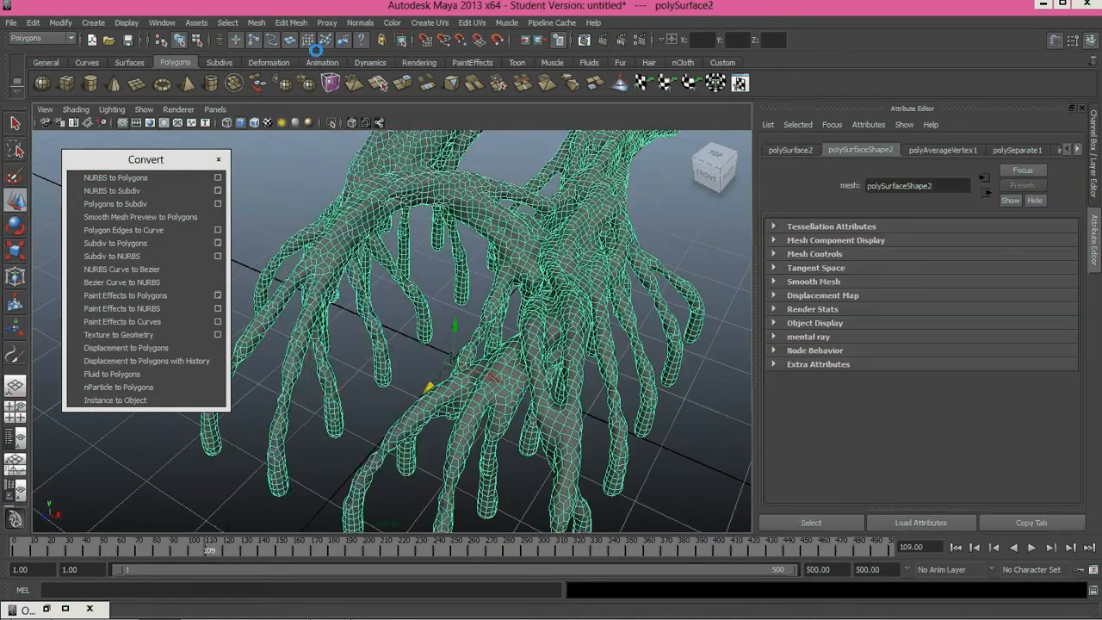
left_click(292, 22)
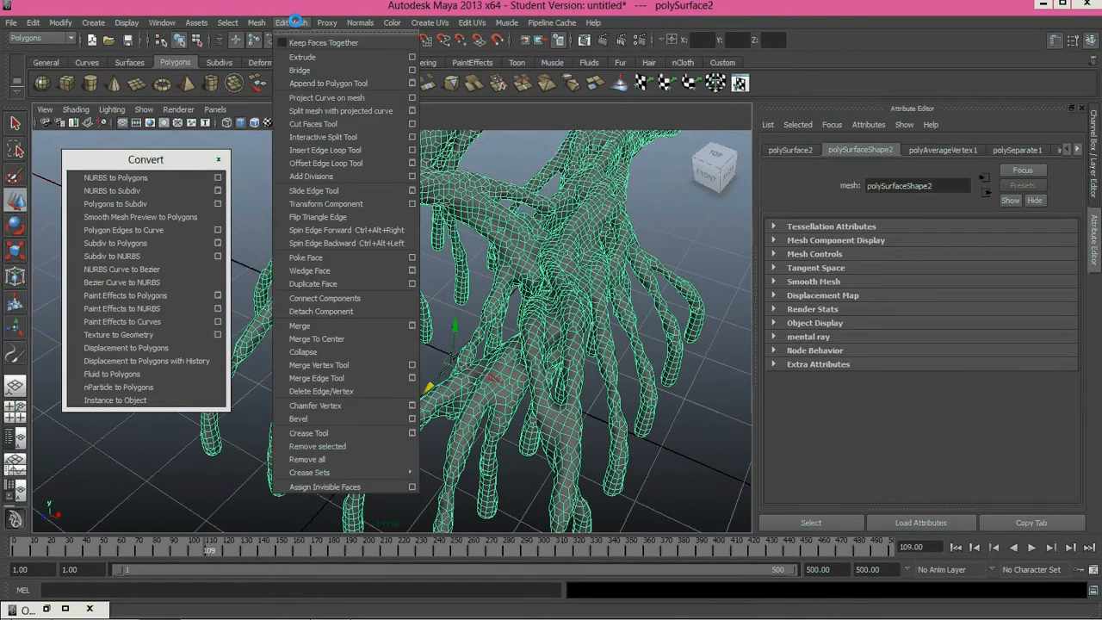
left_click(350, 23)
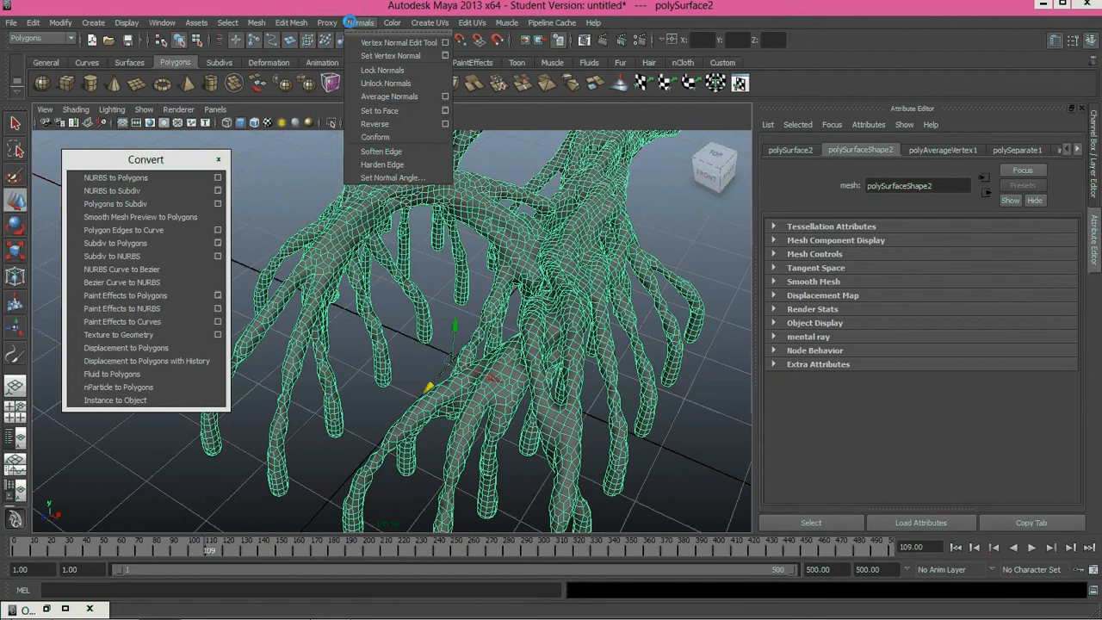
left_click(392, 97)
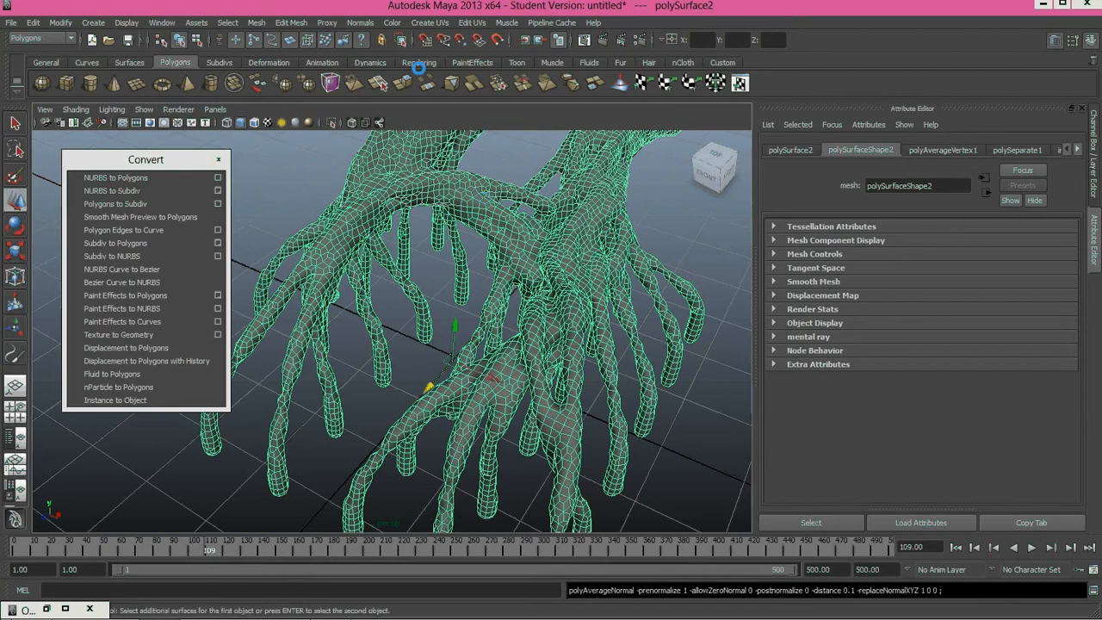
left_click_drag(496, 203, 460, 251, "alt")
right_click_drag(460, 250, 645, 234)
left_click(644, 235)
left_click_drag(568, 264, 495, 302, "alt")
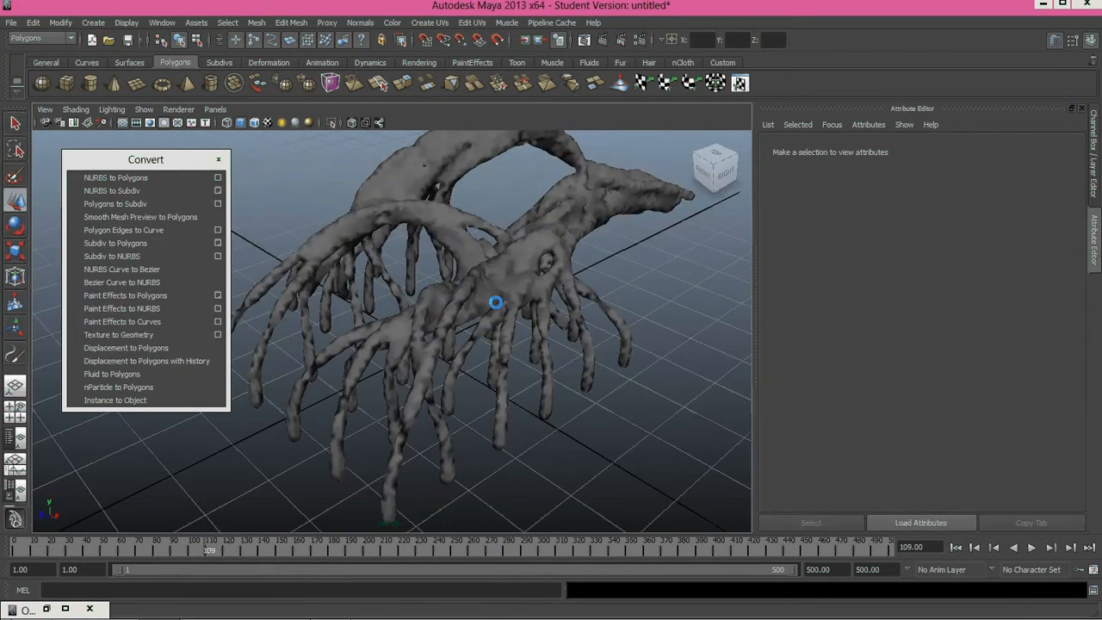
right_click_drag(494, 302, 450, 332, "alt")
left_click_drag(450, 332, 490, 395, "alt")
Step: Turn on smooth mesh preview for the branching mesh, suppress further face-count checks and inspect the smoothed branches
left_click(470, 282)
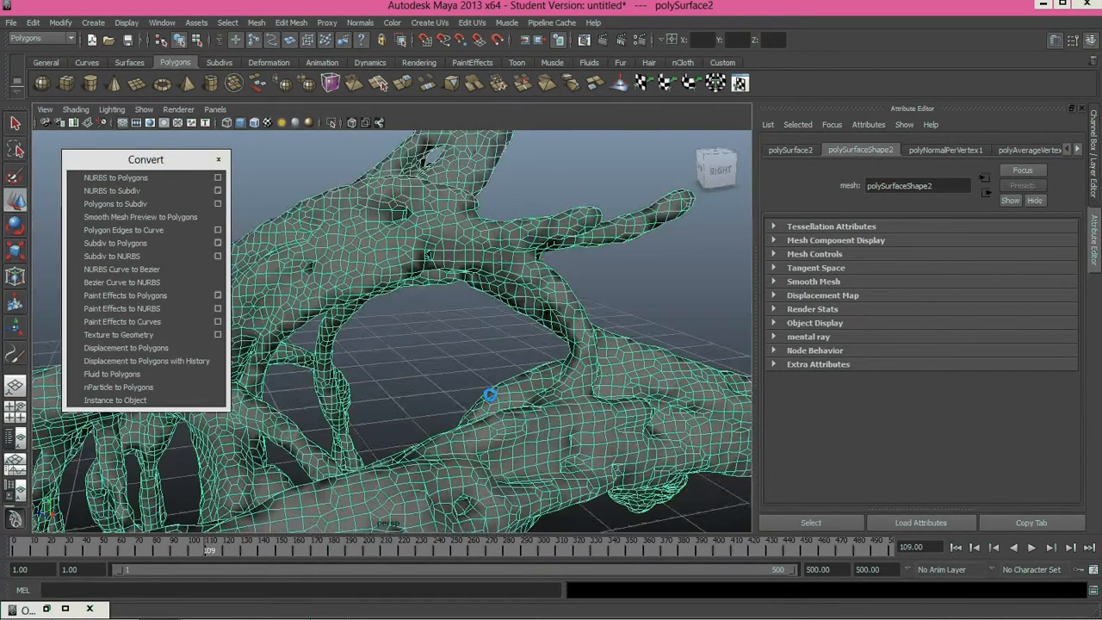
middle_click_drag(490, 395, 494, 330, "alt")
scroll(494, 329, "up", 4)
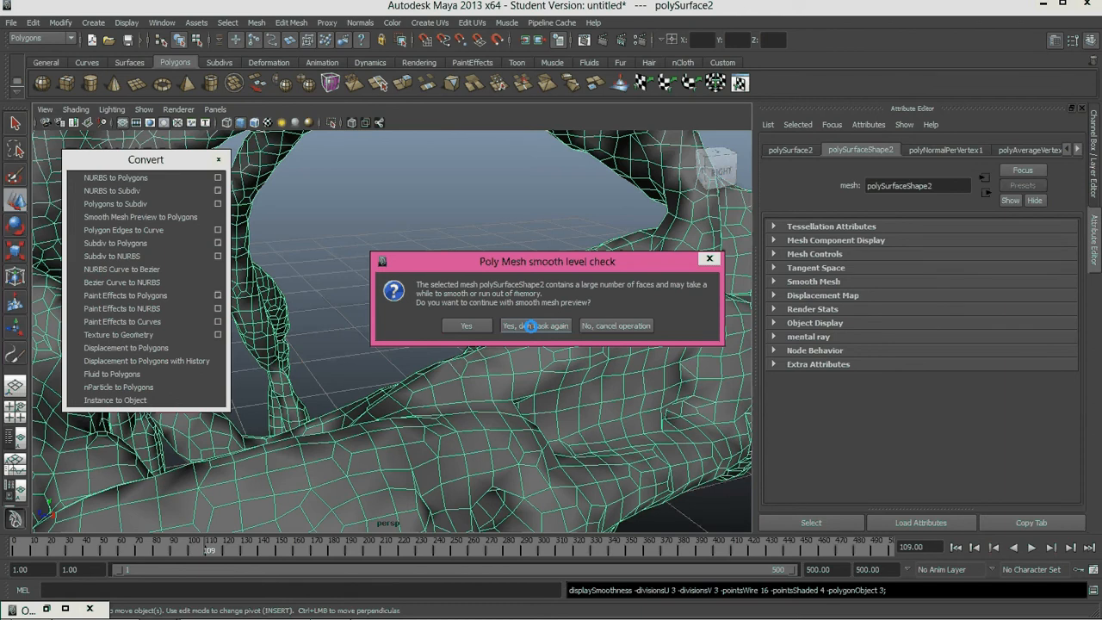
left_click(531, 325)
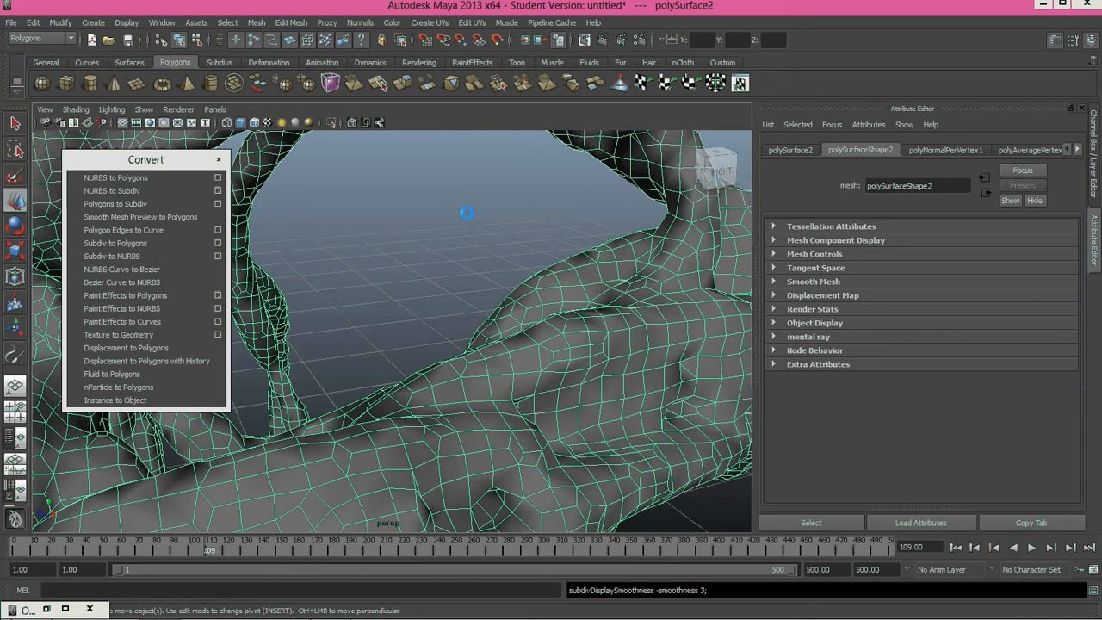
left_click(541, 268)
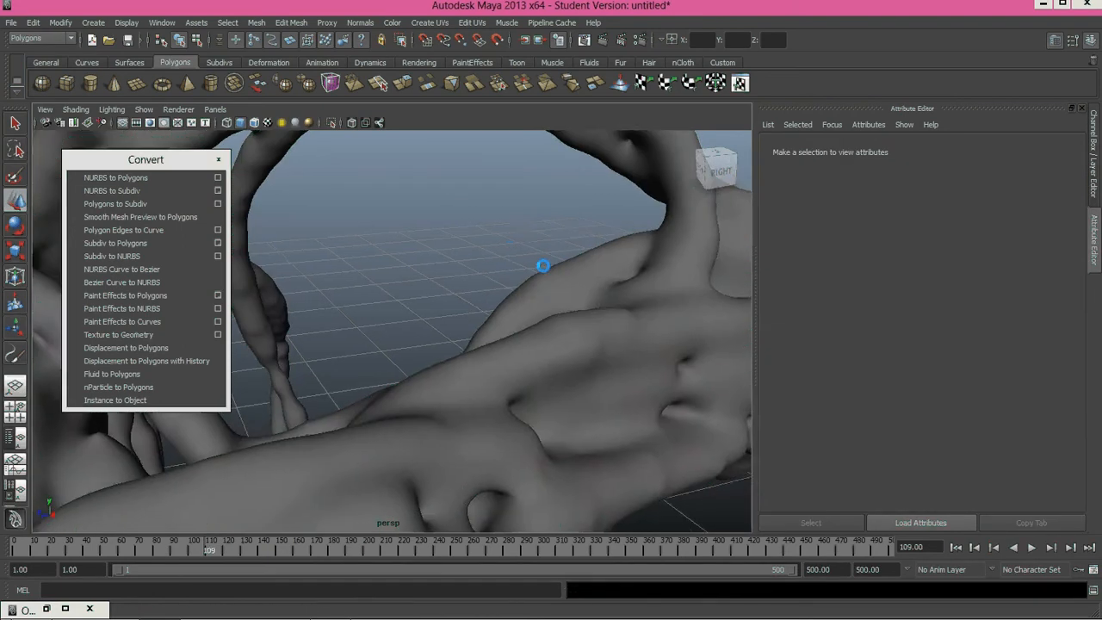
mouse_move(544, 266)
left_mouse_down("alt")
mouse_move(453, 253)
mouse_move(580, 251)
mouse_move(450, 295)
mouse_move(519, 298)
mouse_move(555, 326)
mouse_move(513, 327)
mouse_move(526, 357)
mouse_move(548, 298)
mouse_move(583, 278)
mouse_move(568, 325)
mouse_move(465, 334)
mouse_move(570, 272)
mouse_move(494, 324)
mouse_move(681, 307)
mouse_move(560, 311)
mouse_move(545, 300)
mouse_move(536, 338)
mouse_move(560, 341)
mouse_move(460, 333)
mouse_move(470, 287)
mouse_move(519, 331)
left_mouse_up("alt")
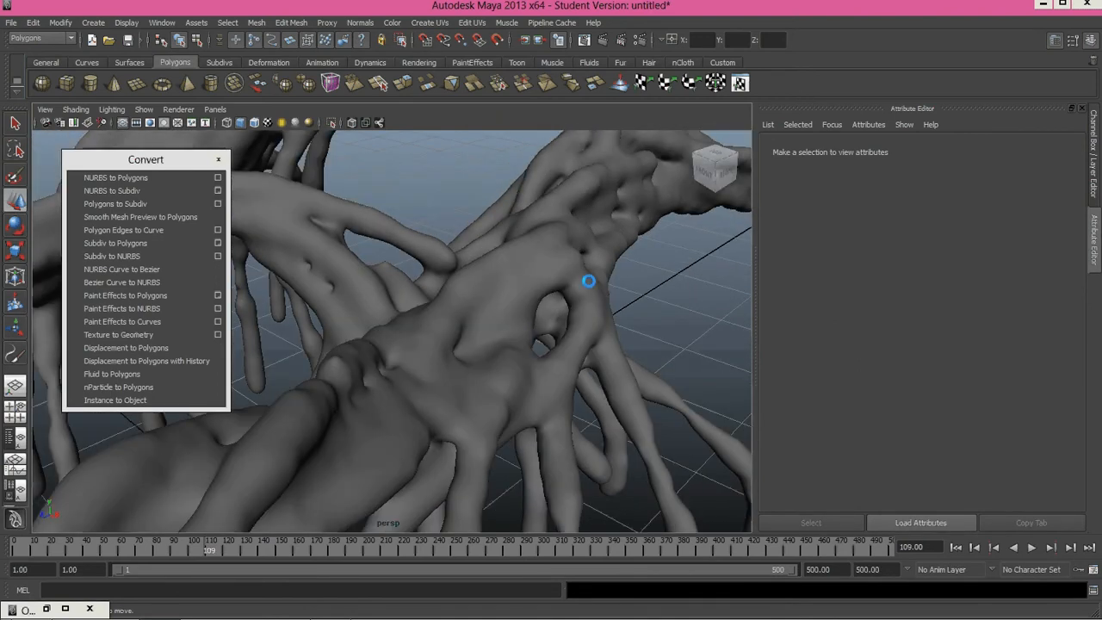
left_click_drag(588, 280, 476, 320, "alt")
scroll(476, 320, "up", 3)
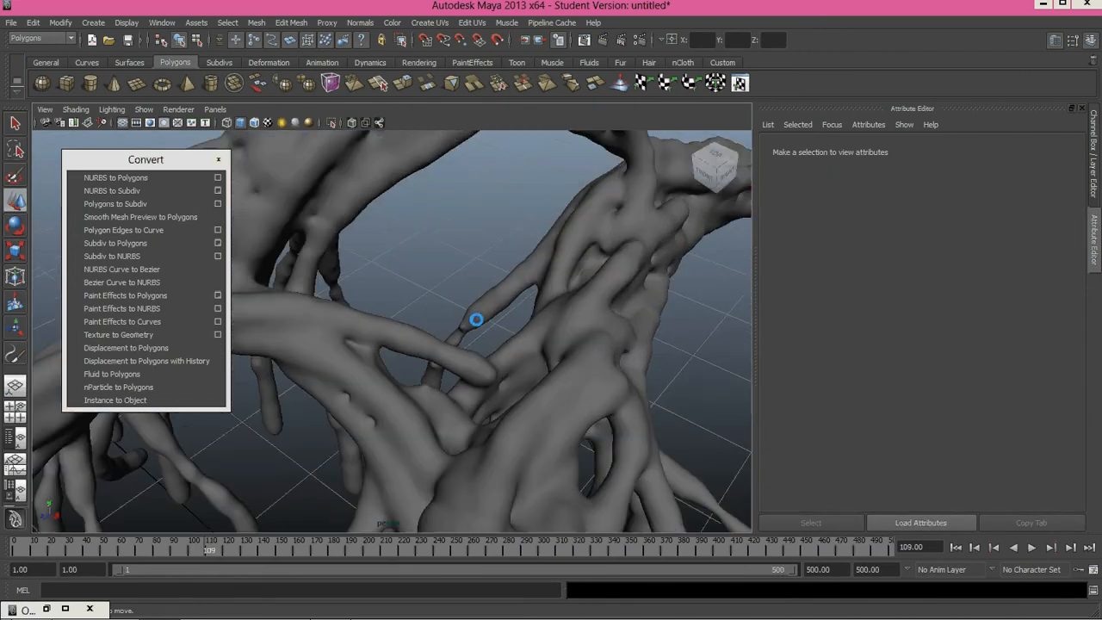